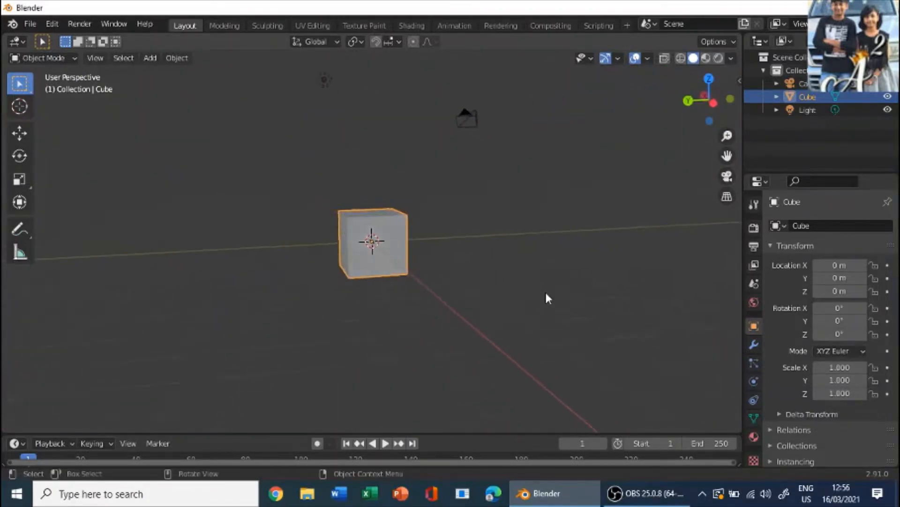
Delete the default cube from the scene
key("x")
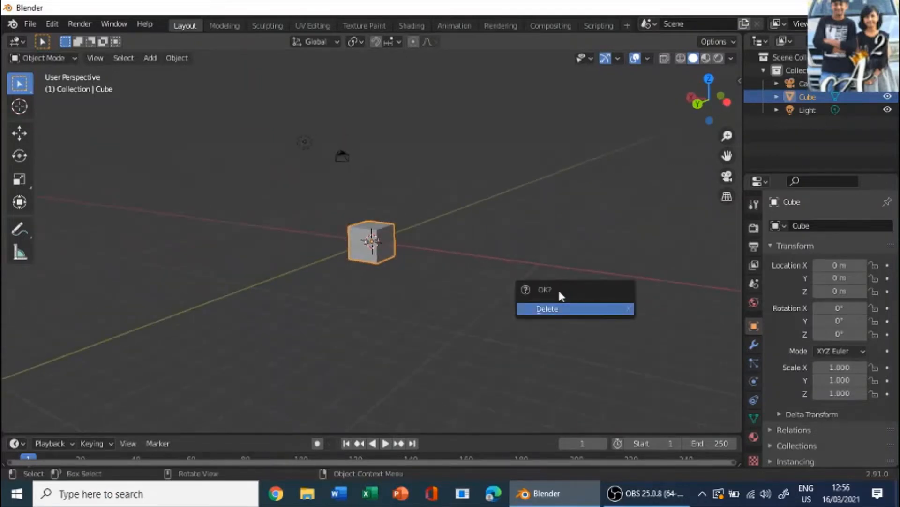
left_click(566, 307)
middle_click_drag(540, 302, 492, 283)
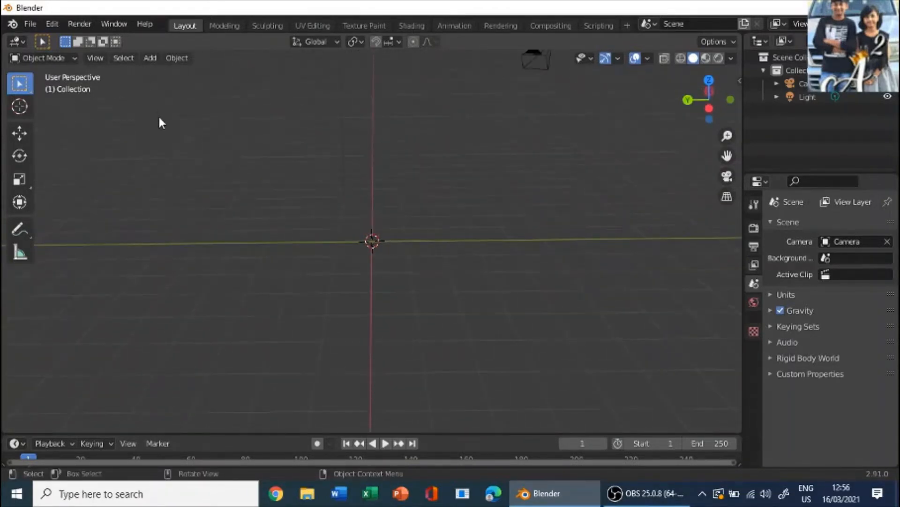
Add a monkey mesh at the scene's centre
key("shift+a")
left_click(153, 57)
mouse_move(176, 74)
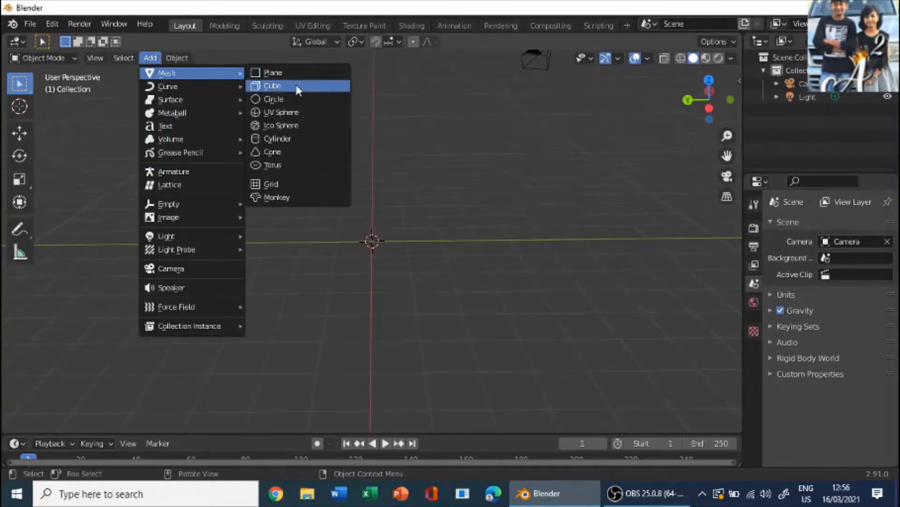
left_click(300, 199)
middle_click_drag(301, 203, 510, 296)
scroll(382, 230, "up", 3)
Raise the monkey head along the Z axis to a height of about 1.22 m
key("g")
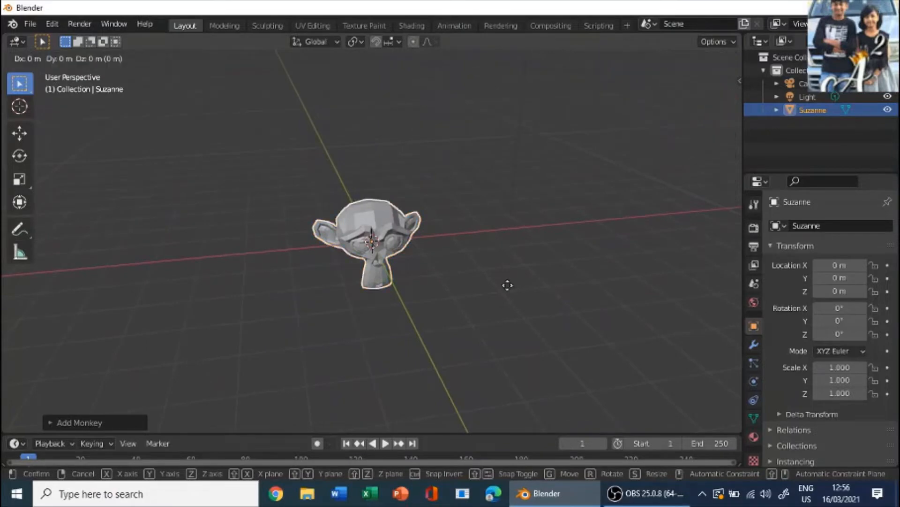
key("z")
left_click(515, 238)
key("z")
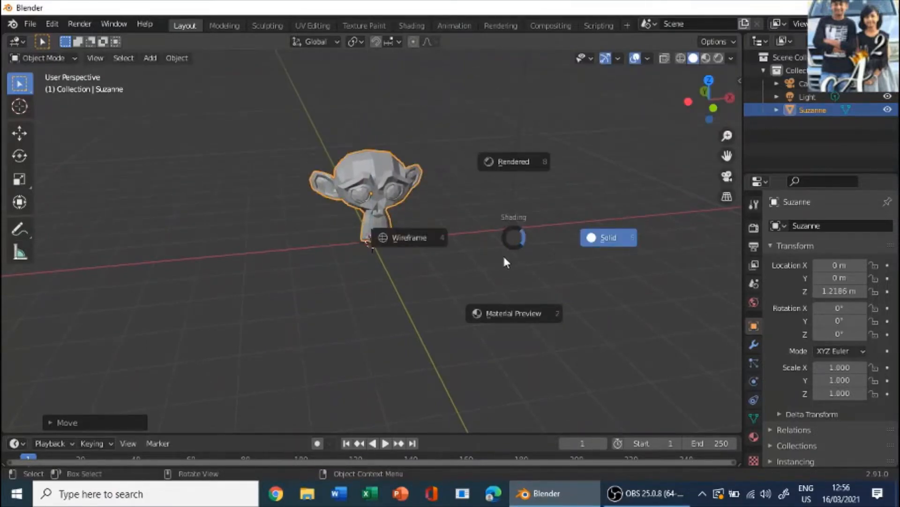
key("Escape")
Add a plane at the scene's centre and scale it up uniformly to about 3.82 as a floor
mouse_move(424, 203)
middle_mouse_down()
mouse_move(584, 242)
mouse_move(579, 213)
mouse_move(468, 201)
mouse_move(422, 214)
middle_mouse_up()
left_click(151, 58)
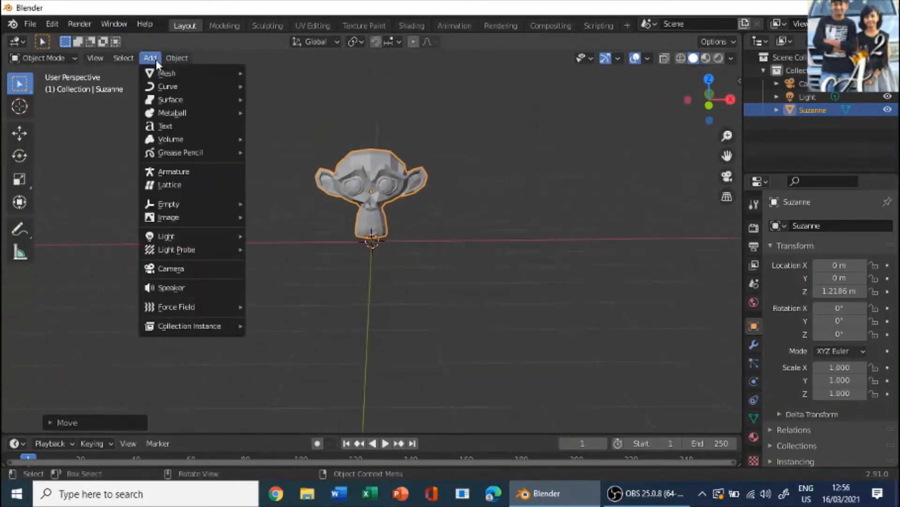
mouse_move(188, 73)
left_click(311, 74)
mouse_move(412, 178)
middle_mouse_down()
mouse_move(426, 186)
mouse_move(413, 182)
middle_mouse_up()
key("s")
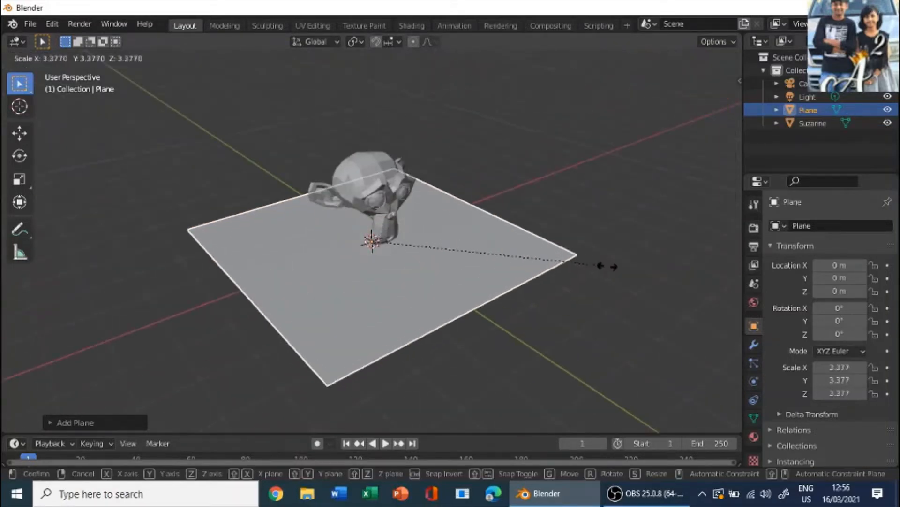
left_click(637, 269)
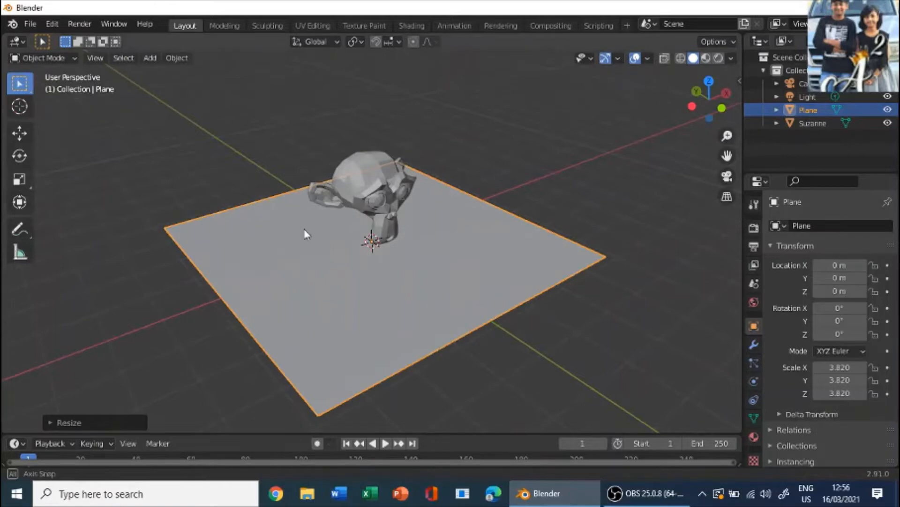
Lower the monkey head along the Z axis to about 0.99 m so its chin meets the floor plane
middle_click_drag(304, 229, 96, 203)
left_click(367, 174)
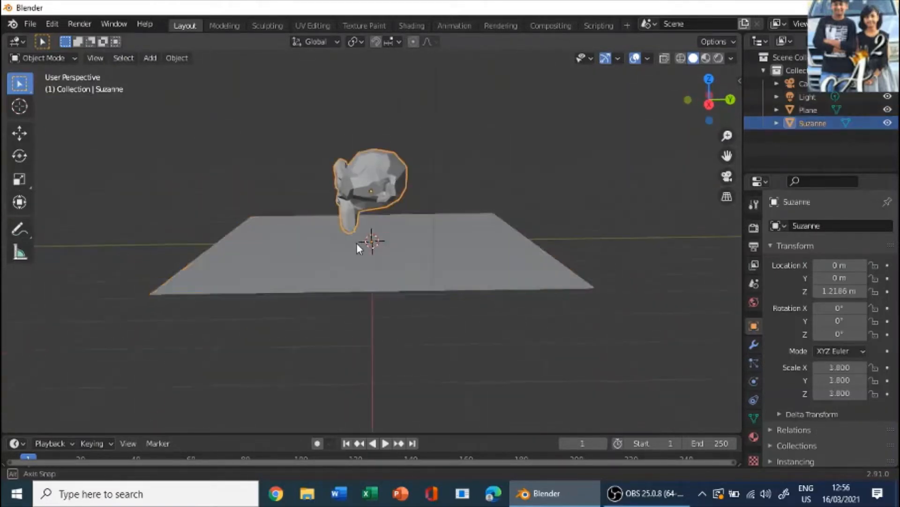
middle_click_drag(358, 244, 300, 215)
left_click(19, 133)
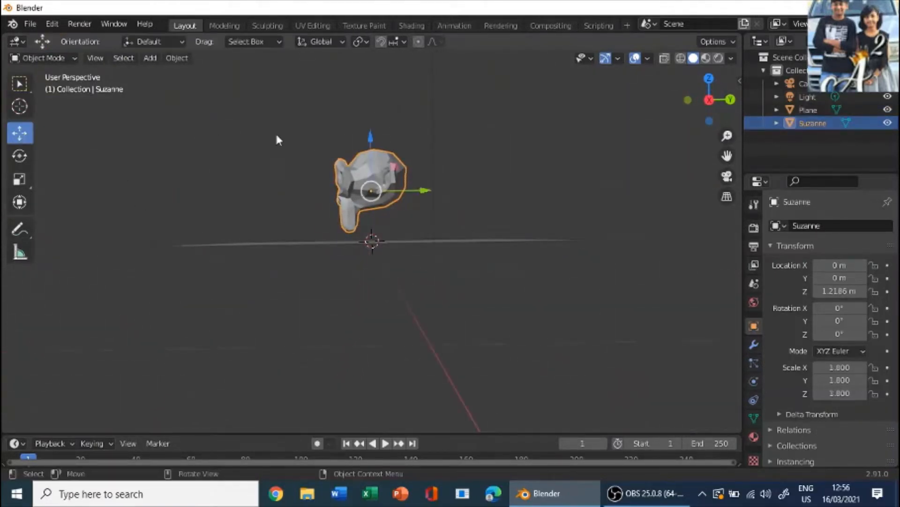
left_click_drag(376, 133, 375, 152)
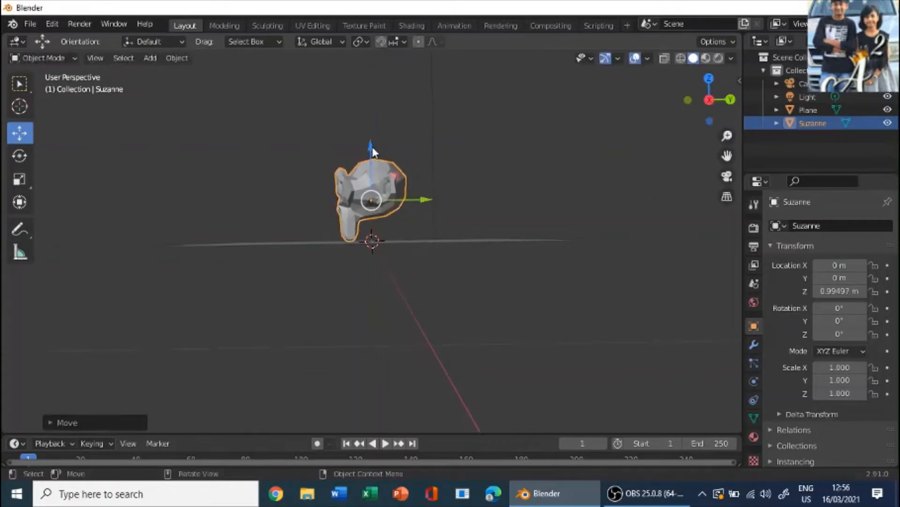
Rotate the monkey head about the X axis to about -29.7° to tilt it backwards
middle_click_drag(375, 154, 178, 176)
left_click(19, 156)
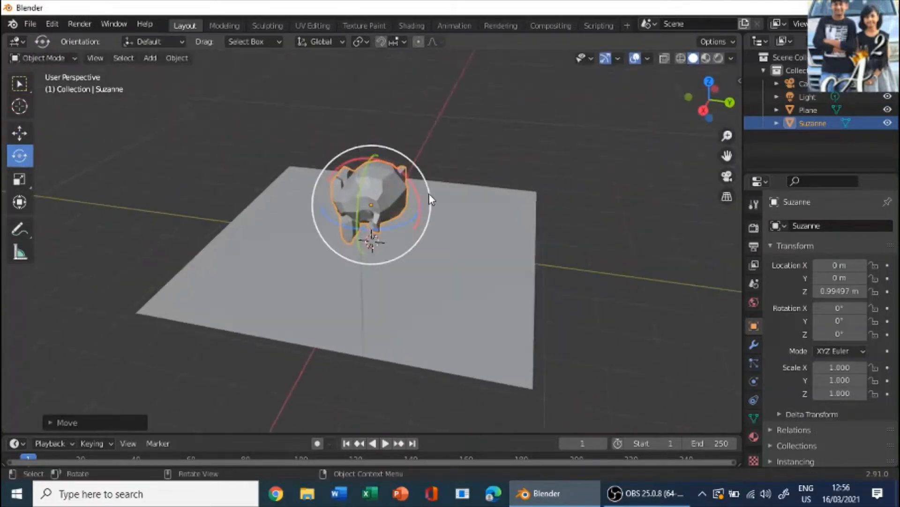
middle_click_drag(429, 194, 459, 177)
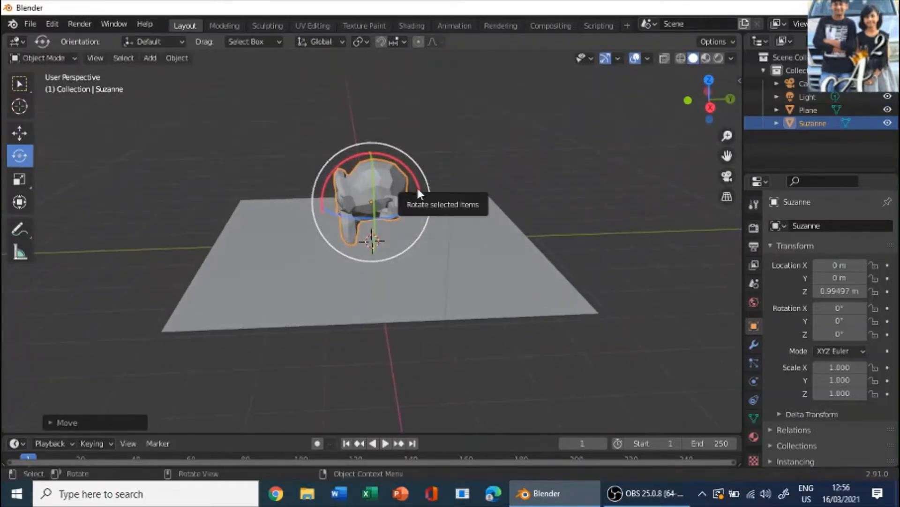
key("r")
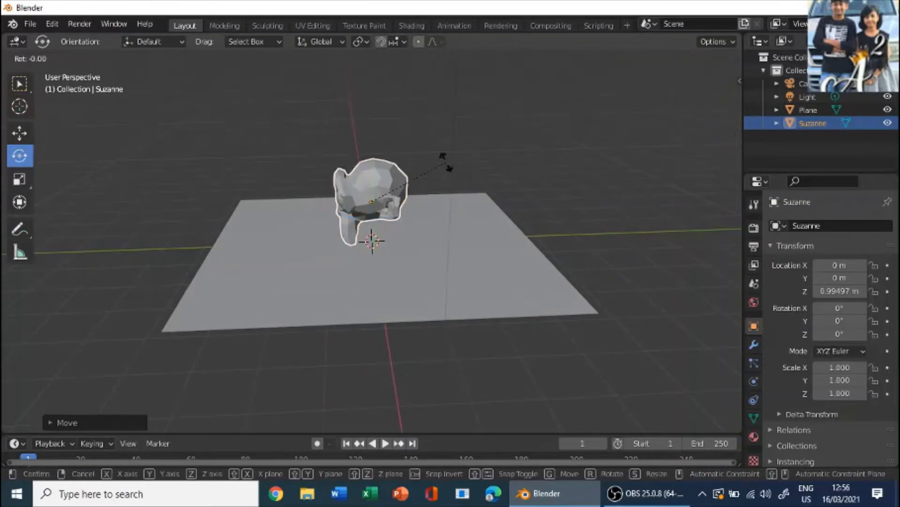
key("x")
left_click(491, 205)
key("x")
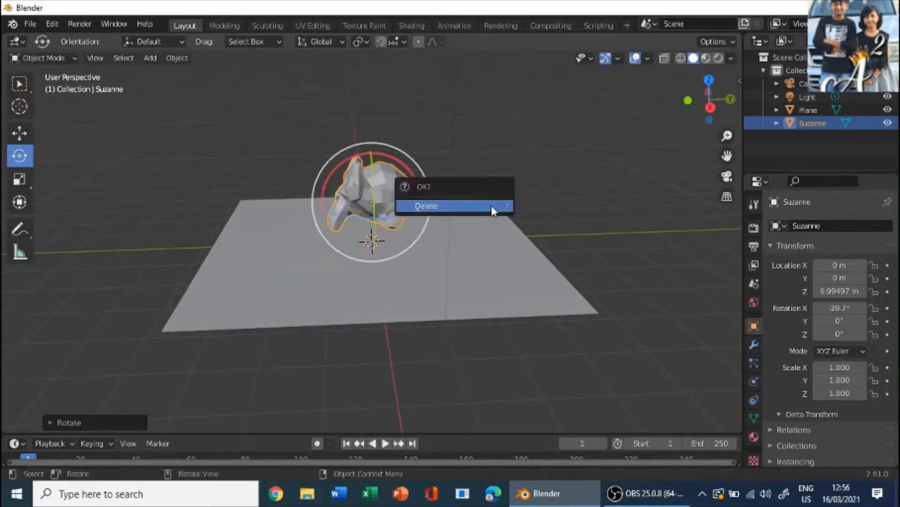
left_click(491, 205)
key("ctrl+z")
left_click(476, 310)
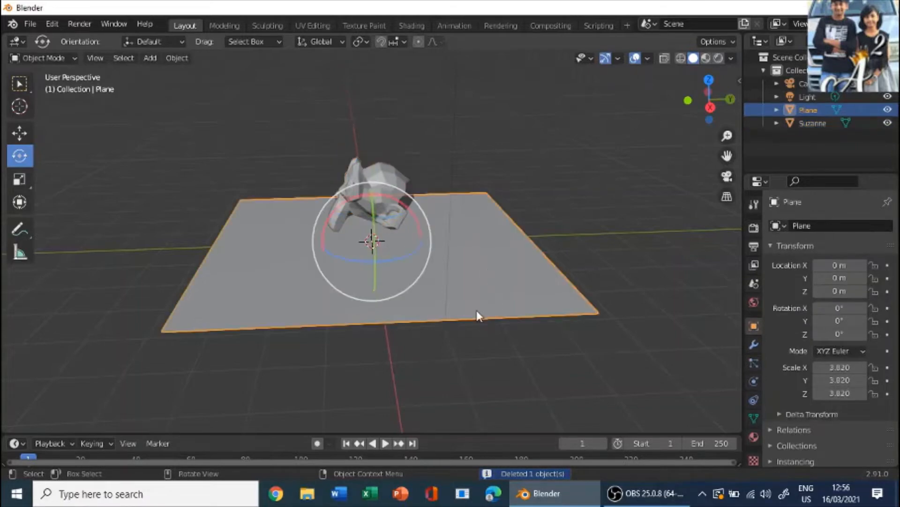
middle_click_drag(477, 310, 464, 286)
left_click(462, 268)
Lower the tilted monkey head along the Z axis to about 0.55 m, onto the floor plane
left_click(379, 179)
middle_click_drag(378, 179, 409, 305)
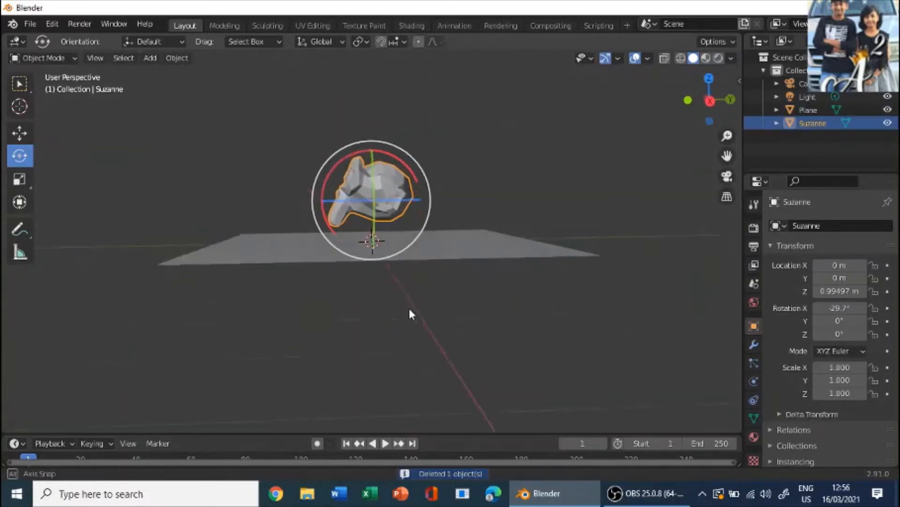
left_click(19, 132)
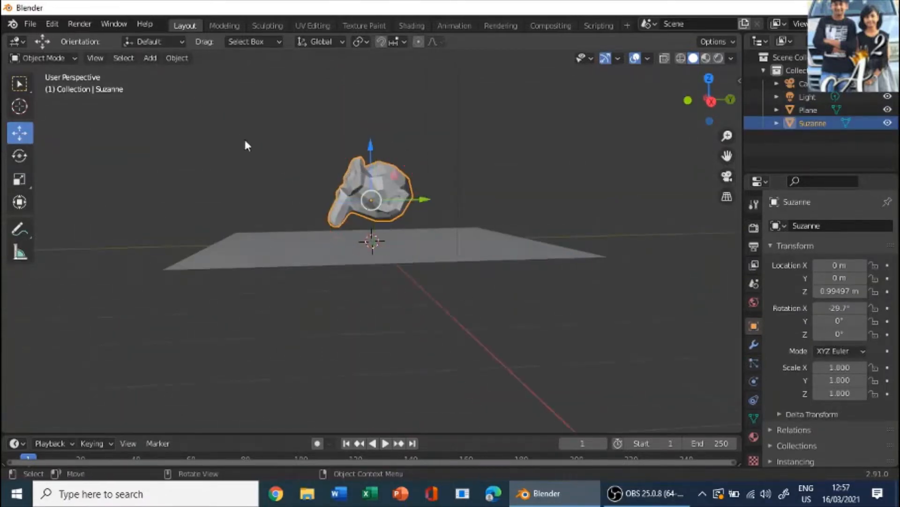
left_click(370, 149)
left_click(384, 197)
left_click_drag(368, 143, 388, 174)
Tilt the monkey head to about -35° on the X axis and lower it to about 0.53 m on Z
left_click(20, 154)
left_click(332, 322)
left_click(19, 134)
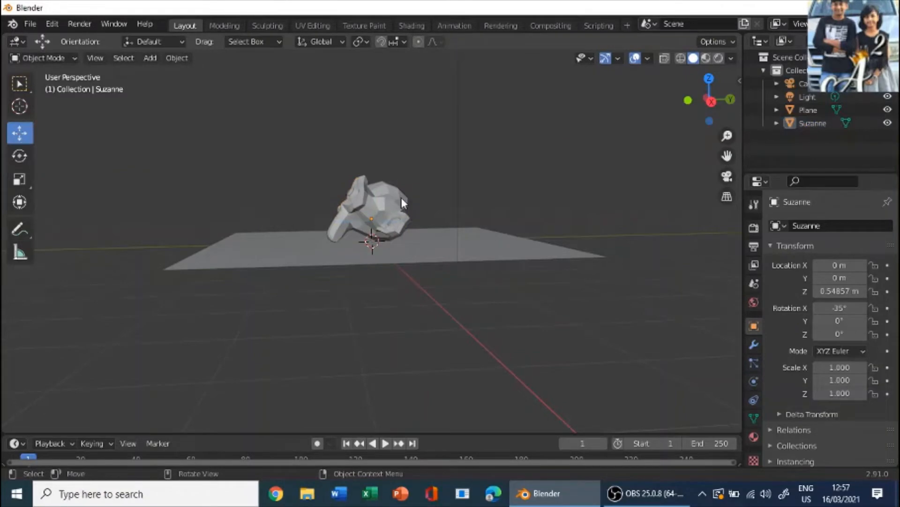
left_click(386, 183)
left_click_drag(371, 168, 371, 169)
Reposition the camera with walk navigation in camera view so it frames the monkey head from the front, then leave the camera view
middle_click_drag(296, 301, 517, 300)
scroll(469, 334, "up", 3)
scroll(516, 300, "down", 5)
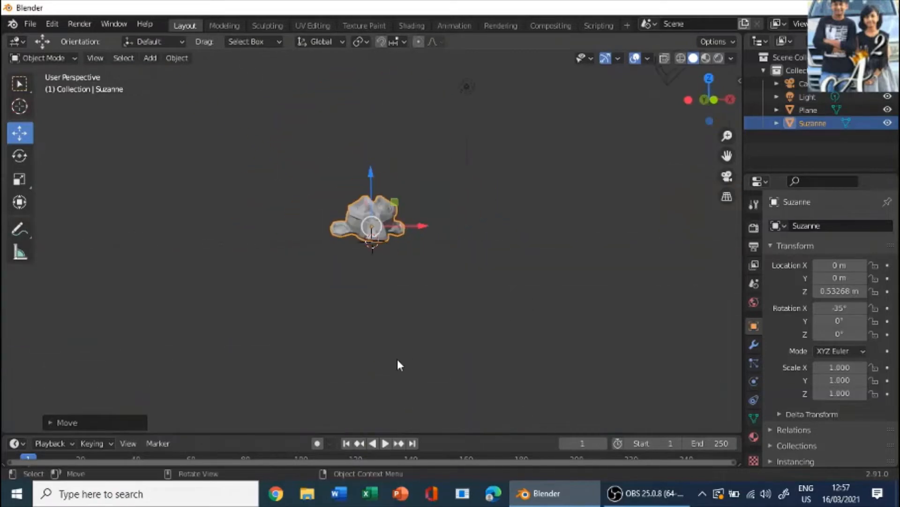
left_click(398, 359)
middle_click_drag(397, 359, 361, 338)
key("KP_0")
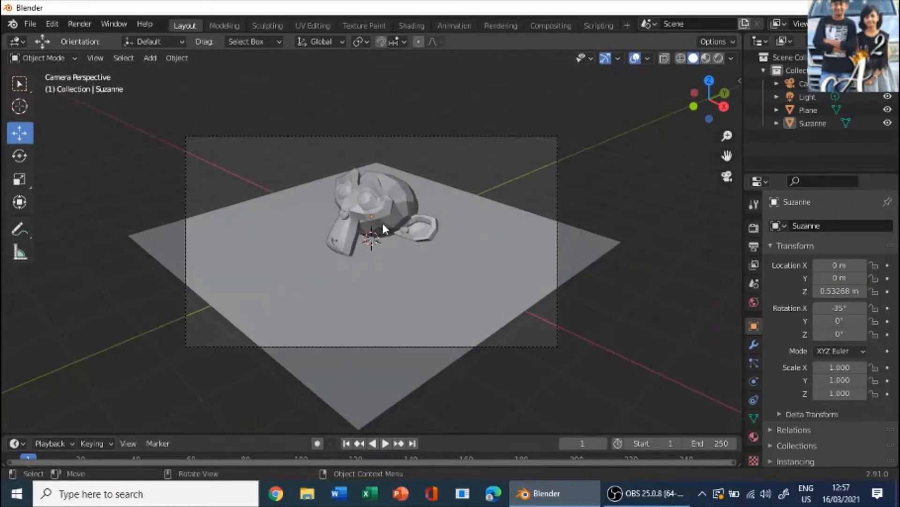
key("shift+grave")
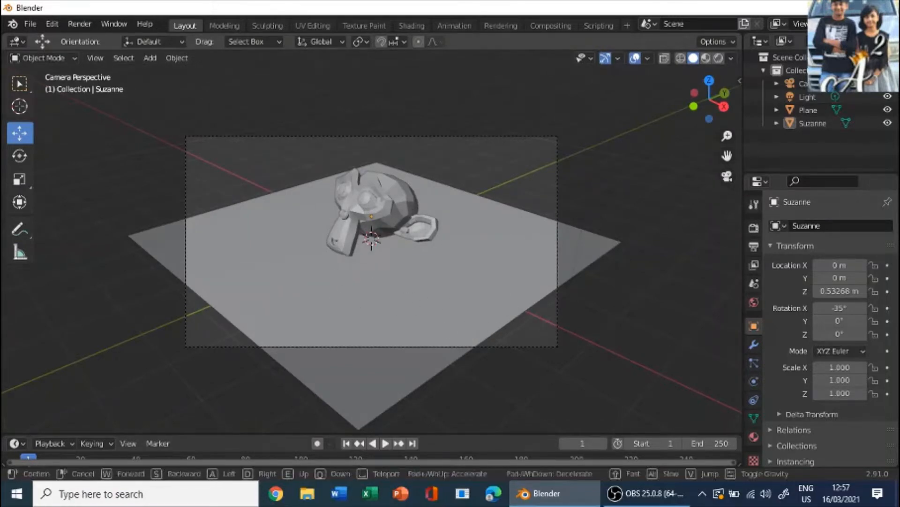
key("a")
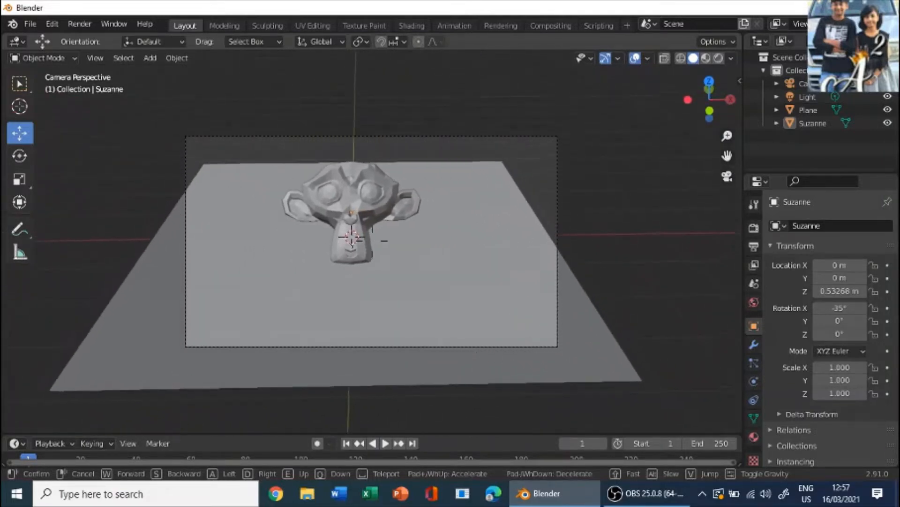
key("s")
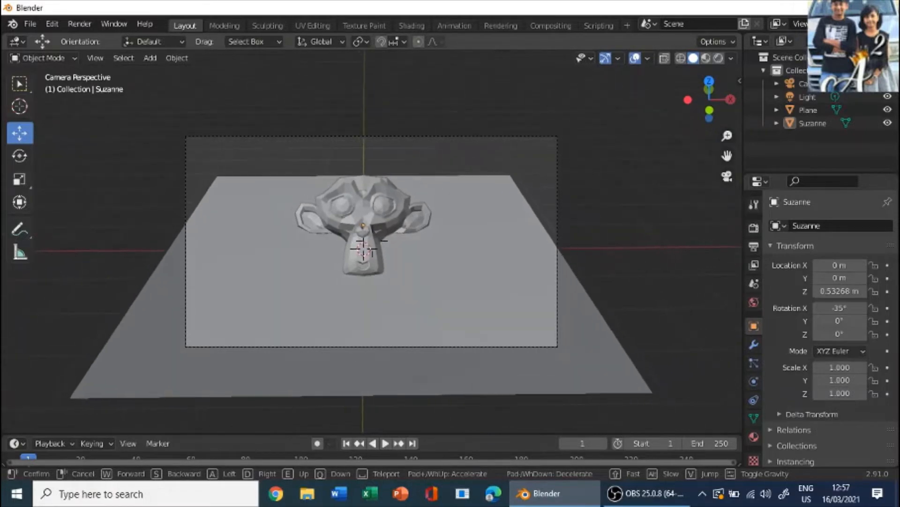
left_click(371, 242)
key("KP_0")
Duplicate the floor plane in place
scroll(441, 327, "down", 3)
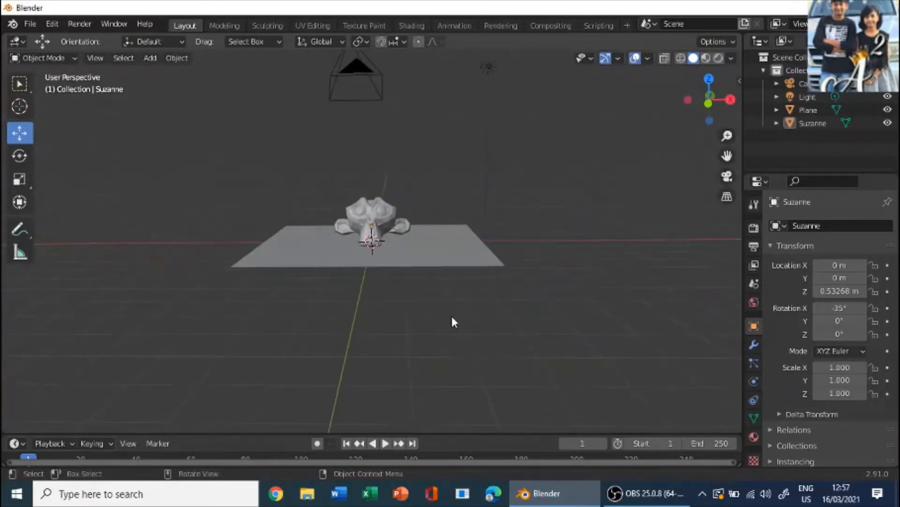
middle_click_drag(452, 318, 300, 331)
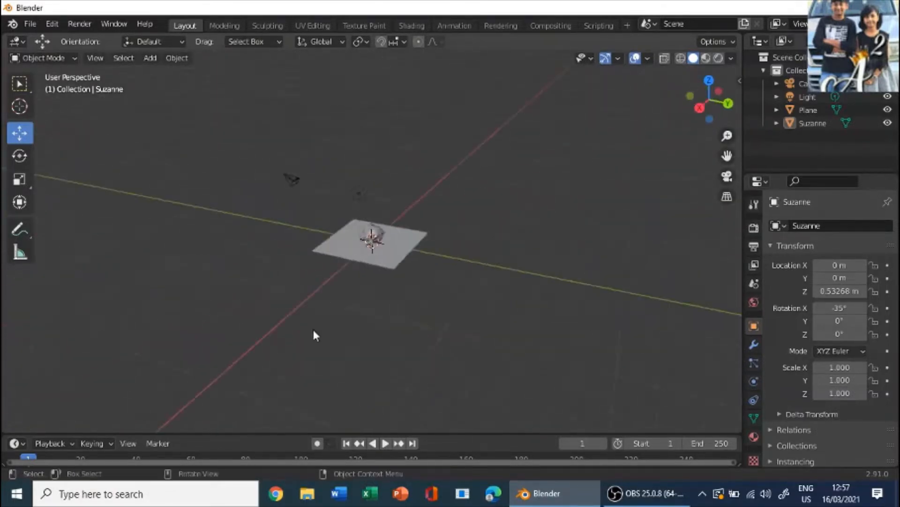
scroll(323, 330, "up", 4)
middle_click_drag(366, 331, 614, 346)
left_click(350, 281)
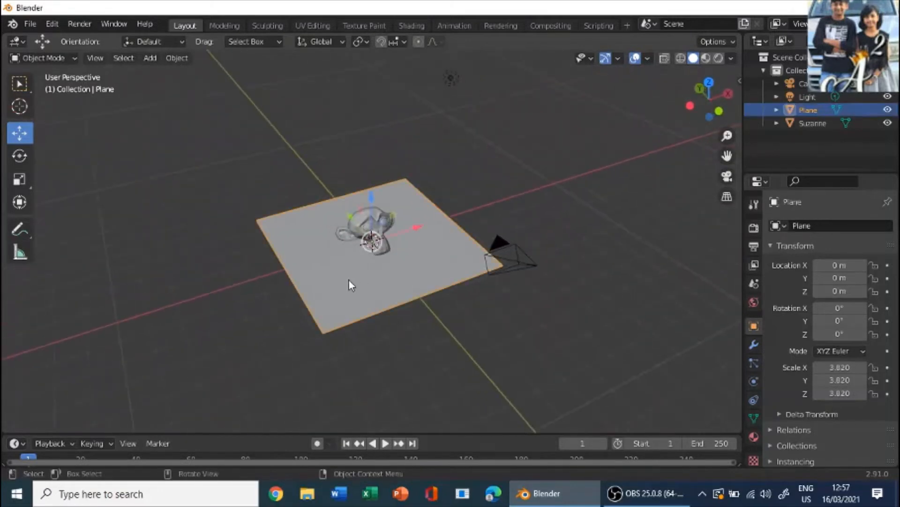
middle_click_drag(349, 281, 242, 246)
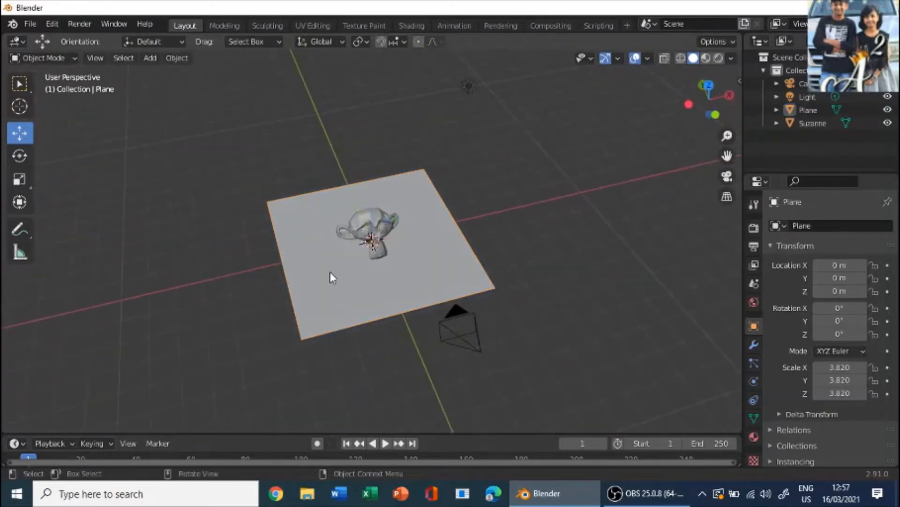
key("shift+d")
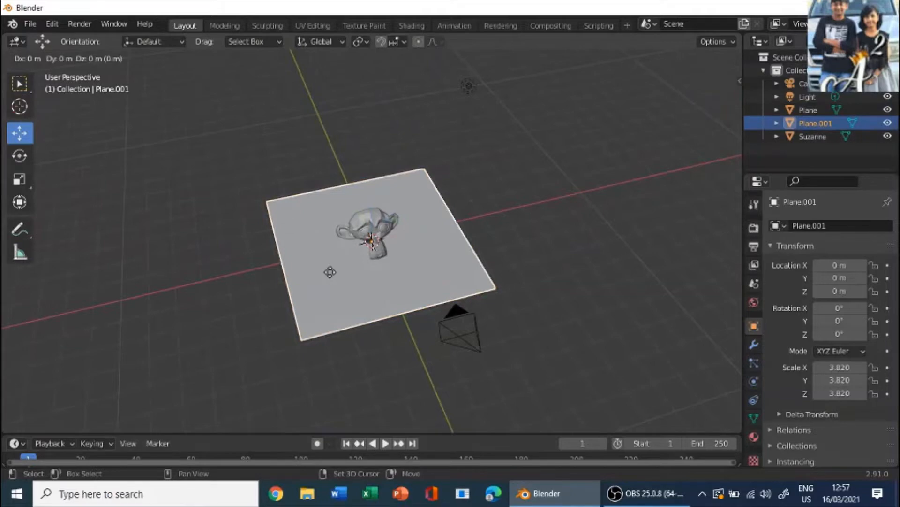
left_click(330, 272)
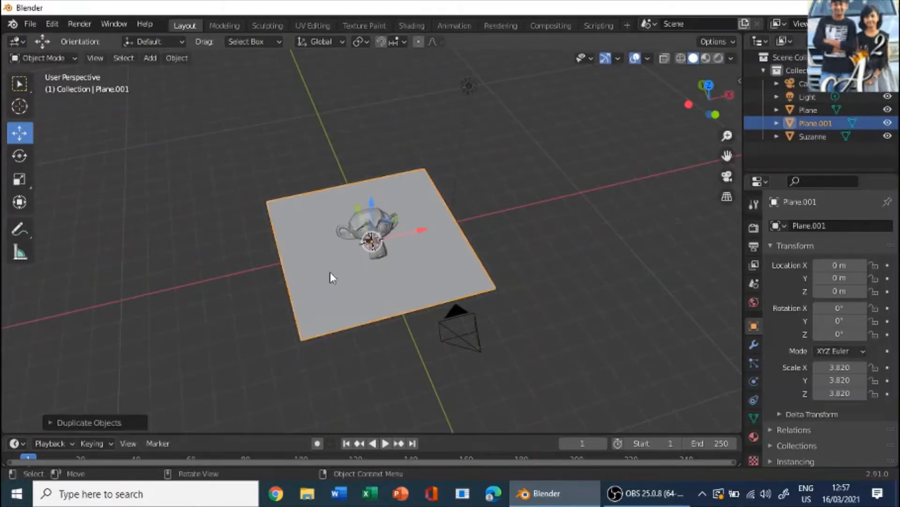
Rotate the duplicated plane 90° about the Y axis so it stands upright as a wall
key("r")
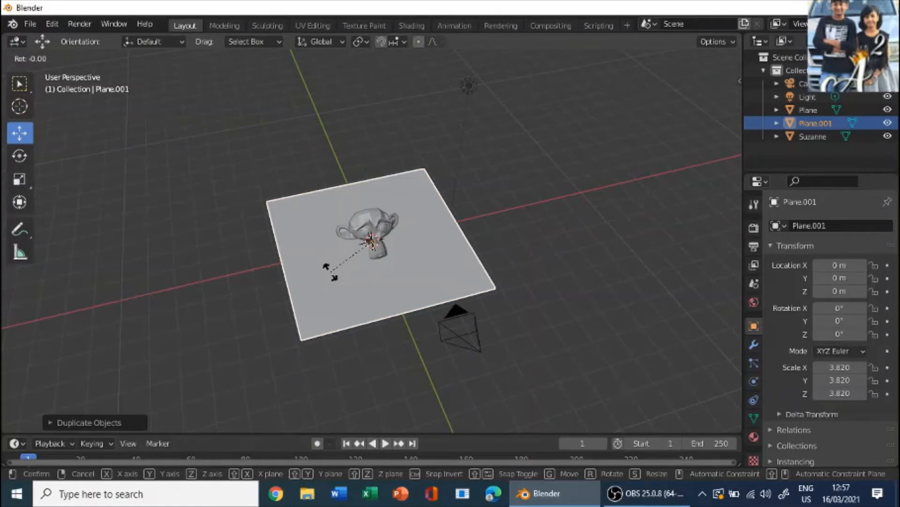
type("y90")
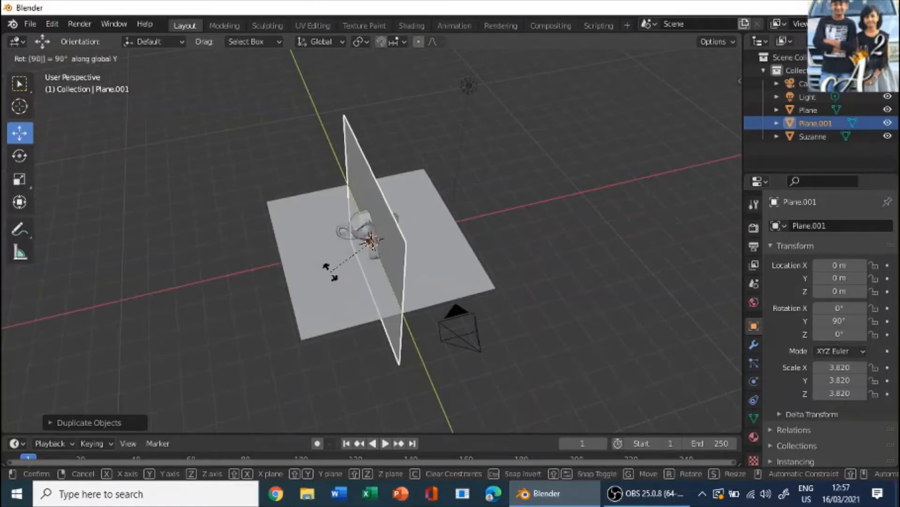
left_click(331, 272)
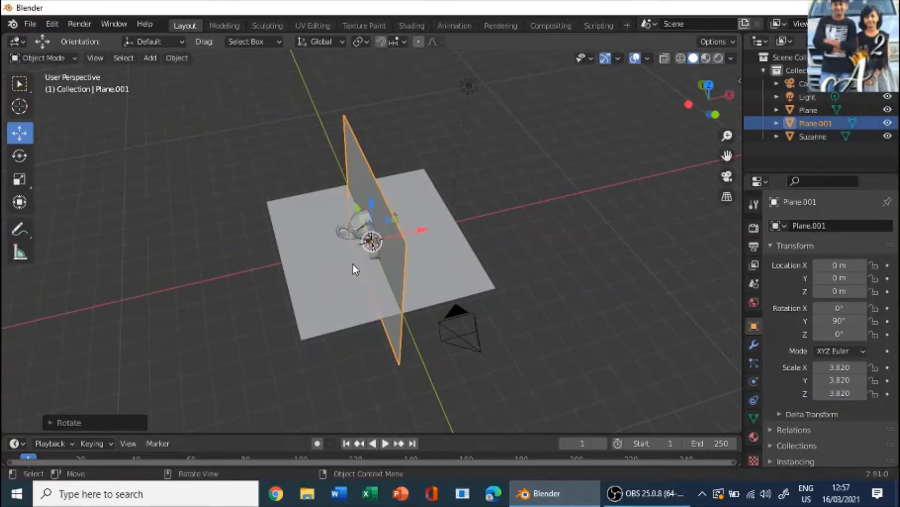
Move the upright wall plane along the X axis to about 5.73 m, past the floor's edge
key("g")
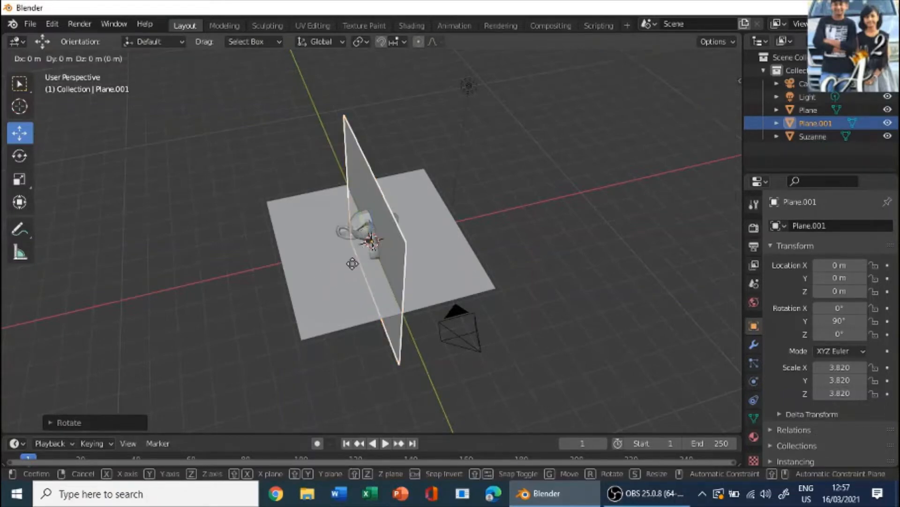
key("x")
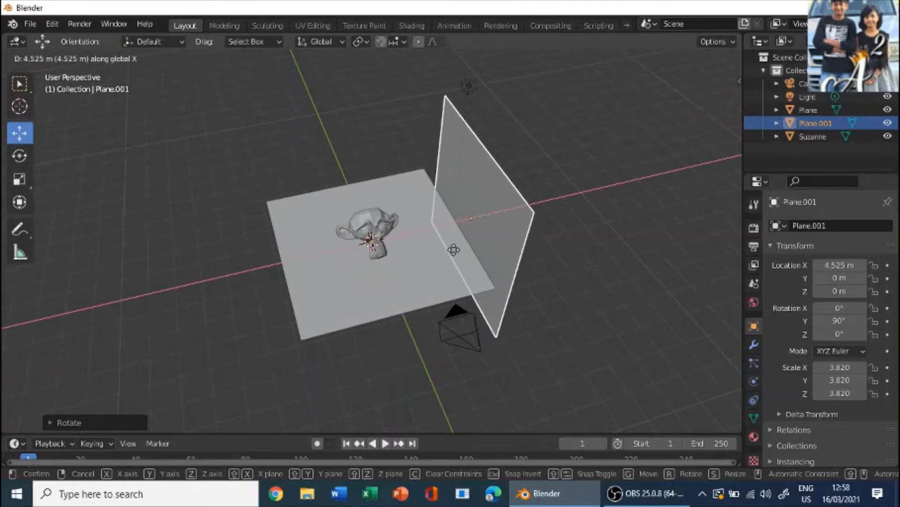
left_click(448, 281)
key("Delete")
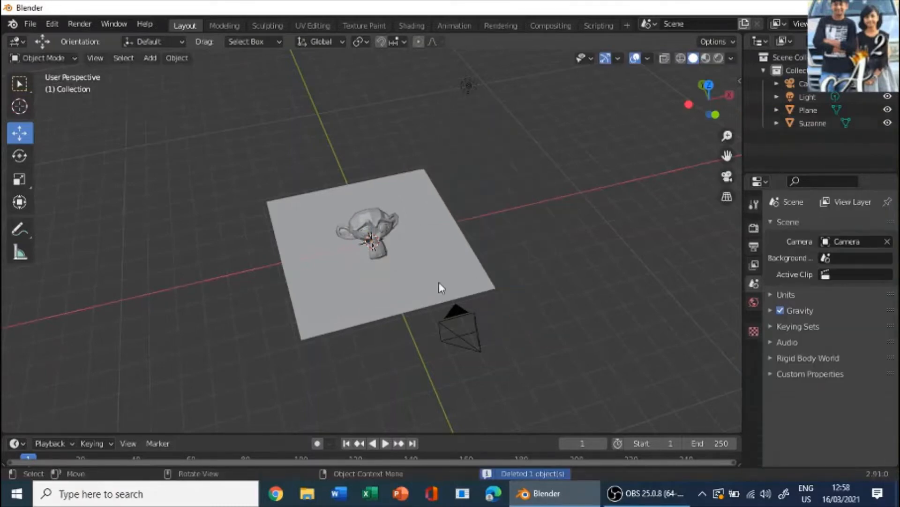
key("ctrl+z")
middle_click_drag(452, 280, 314, 219)
left_click(489, 230)
middle_click_drag(490, 231, 399, 240)
left_click(515, 233)
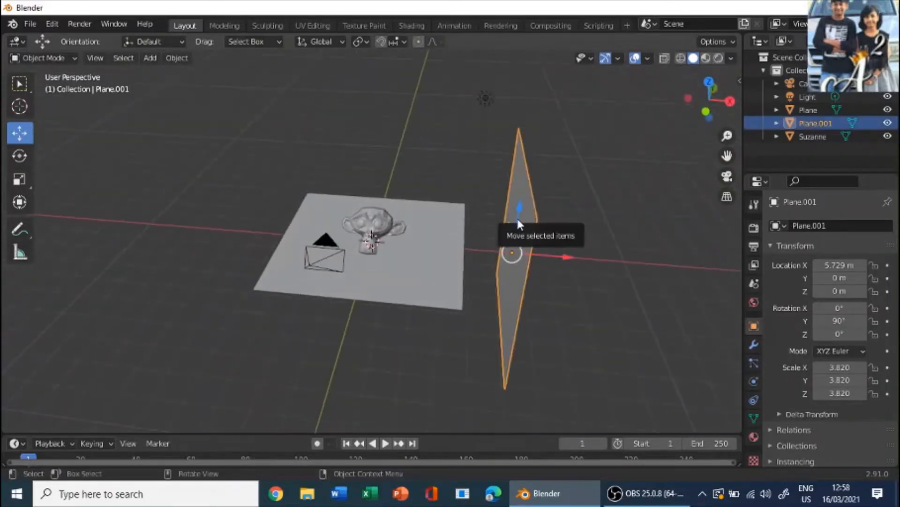
Raise the wall plane to about 3.73 m on Z and shift it to about 3.85 m on X so it stands on the floor's edge
left_click_drag(516, 216, 557, 135)
left_click_drag(599, 167, 521, 175)
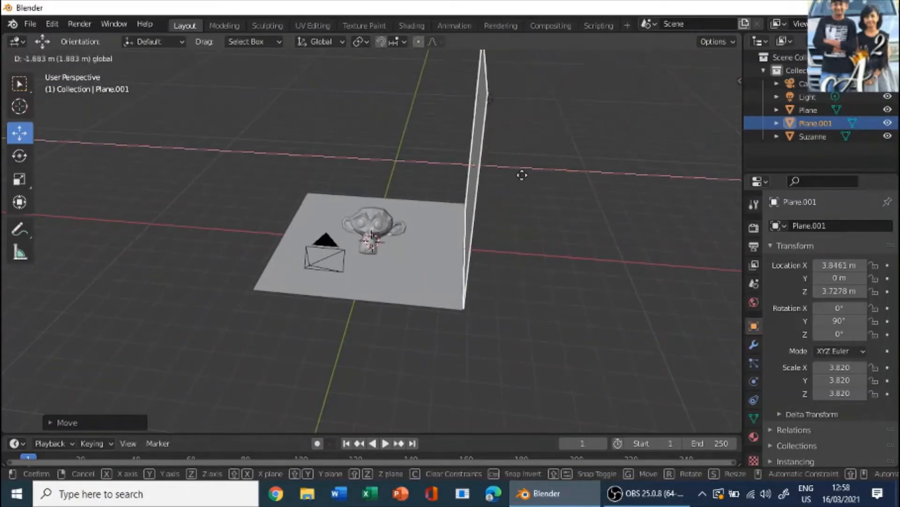
middle_click_drag(522, 175, 699, 209)
left_click(500, 308)
middle_click_drag(500, 308, 401, 328)
Duplicate the wall plane and move the copy along X to about -3.79 m, onto the opposite edge of the floor
left_click(457, 179)
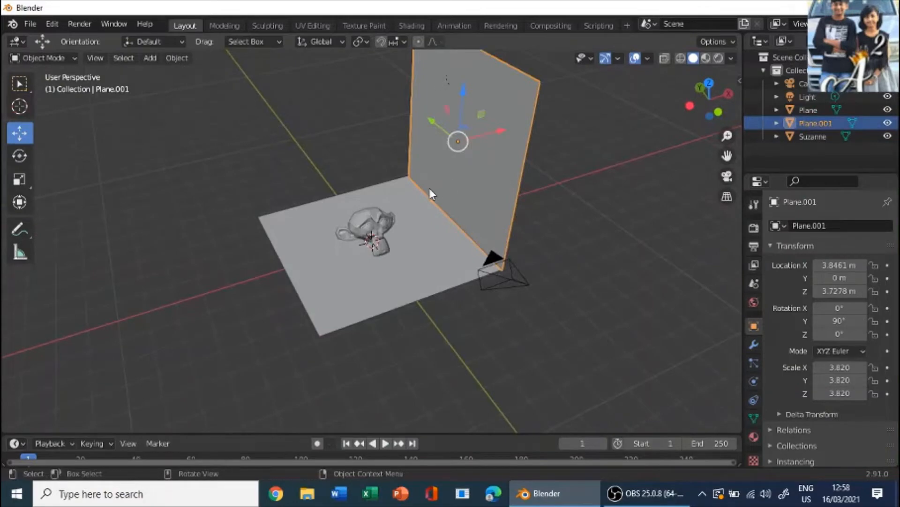
key("shift+d")
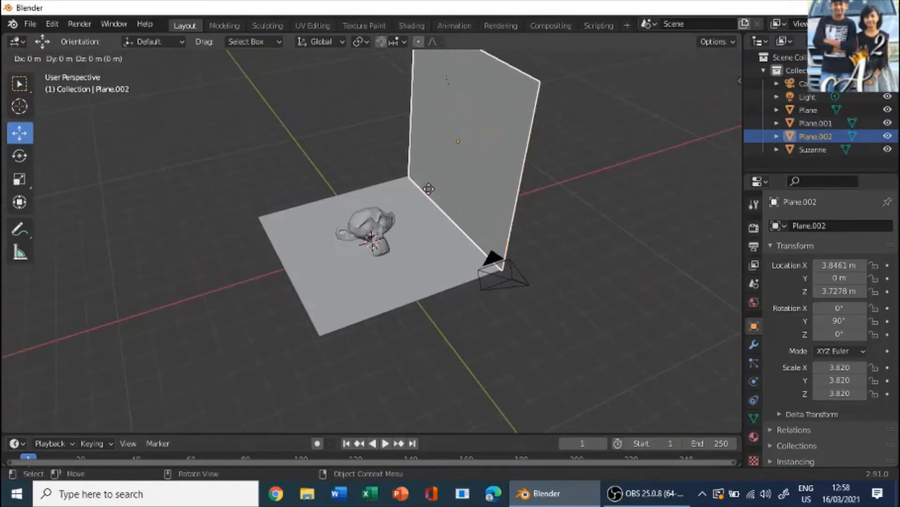
left_click(429, 189)
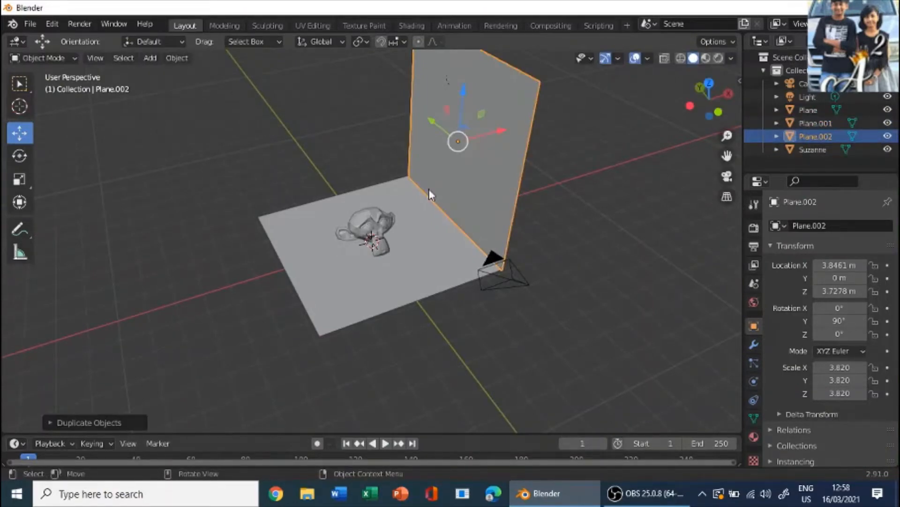
key("g")
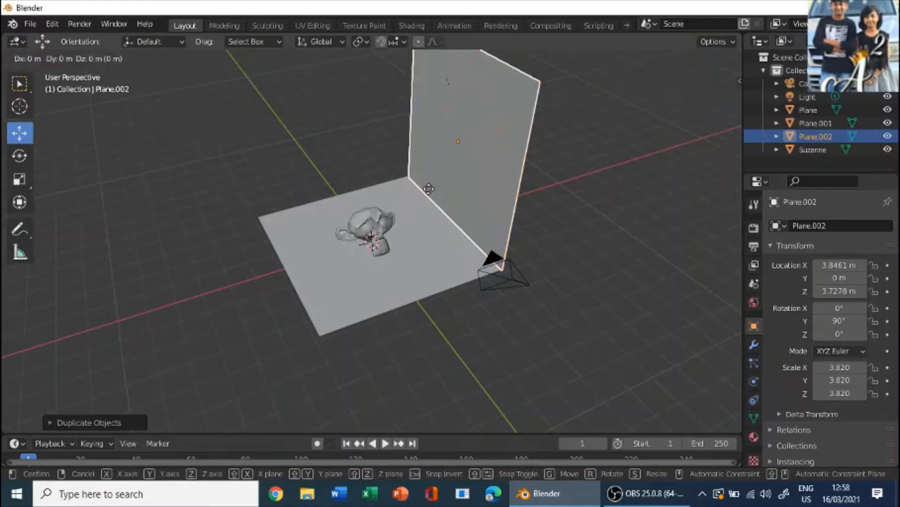
key("x")
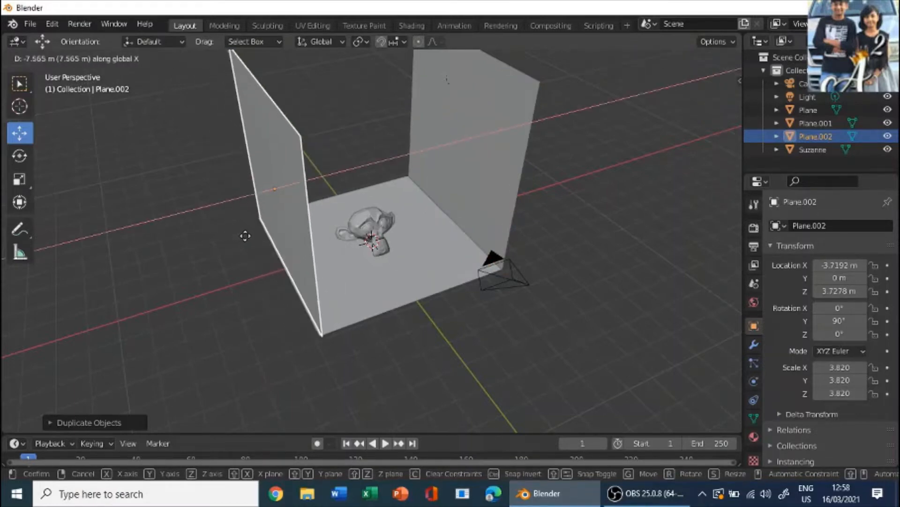
left_click(245, 237)
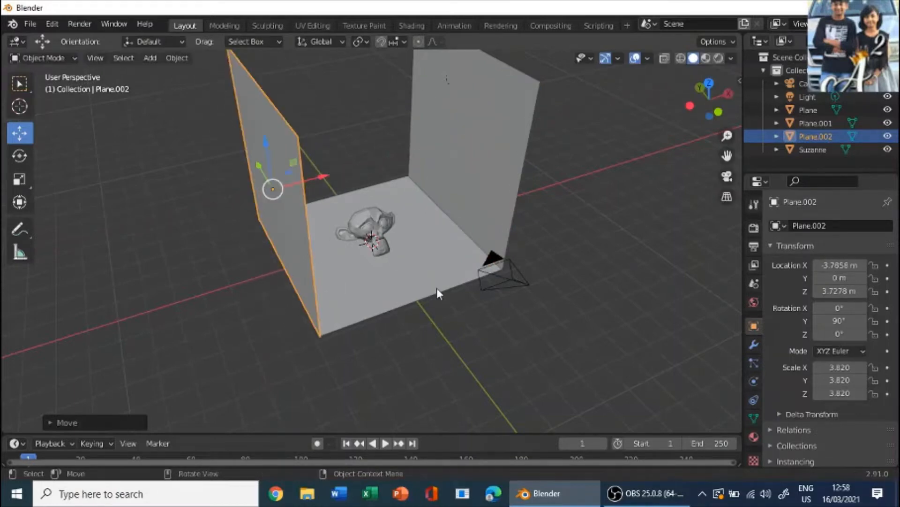
Duplicate the second side wall in place and rotate the copy 90° about the global Y axis so it lies flat
middle_click_drag(437, 288, 252, 262)
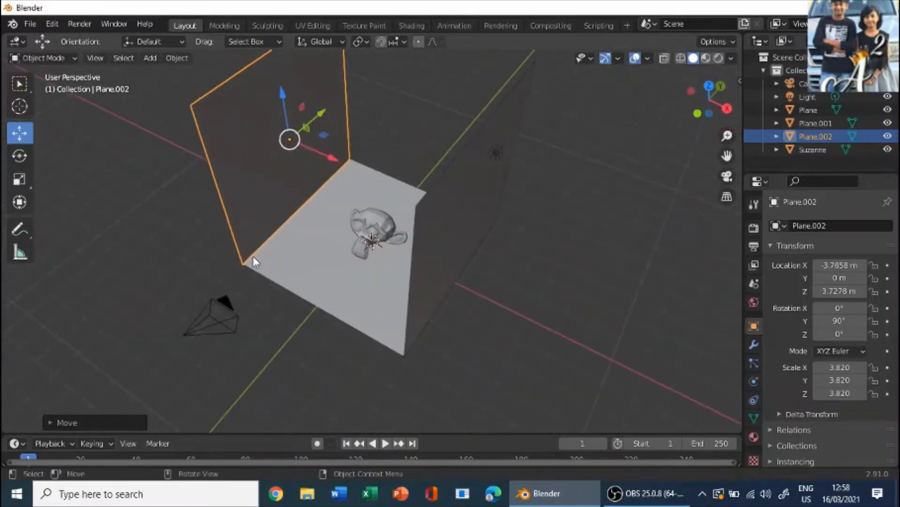
key("shift+d")
right_click(248, 321)
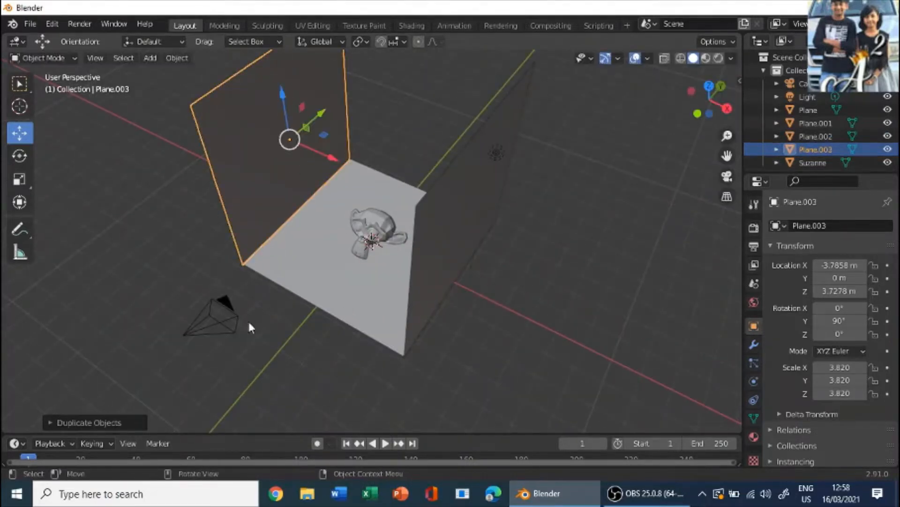
key("r")
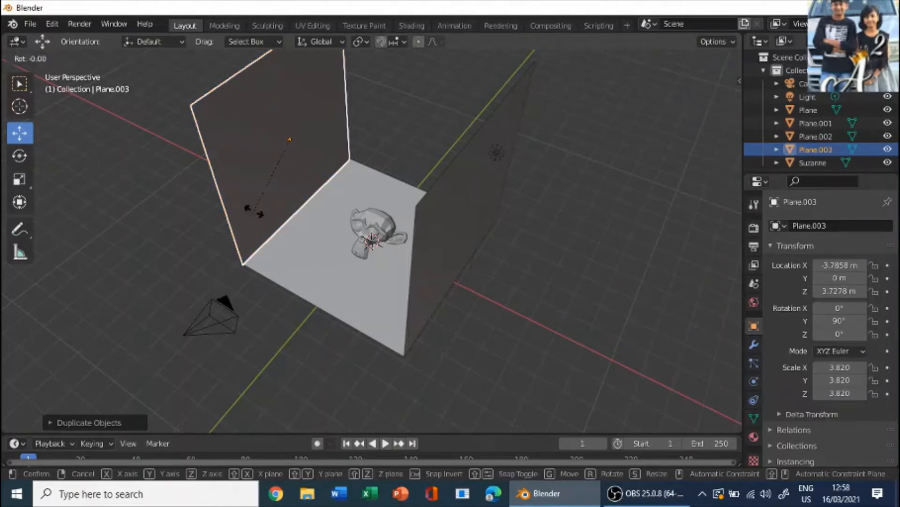
type("x90")
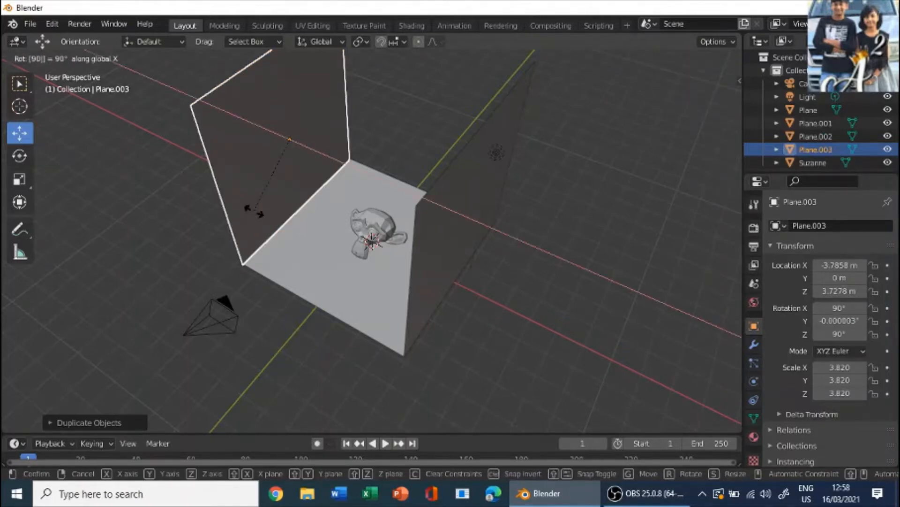
type("y")
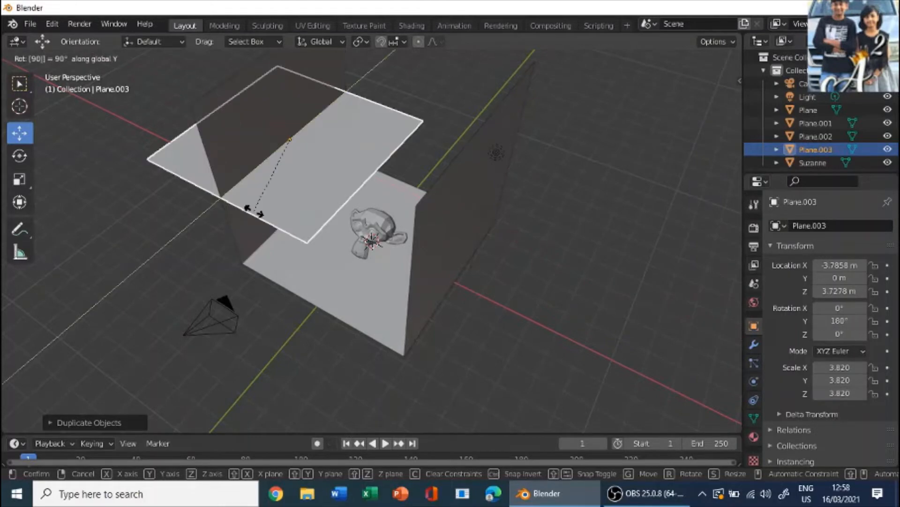
key("Return")
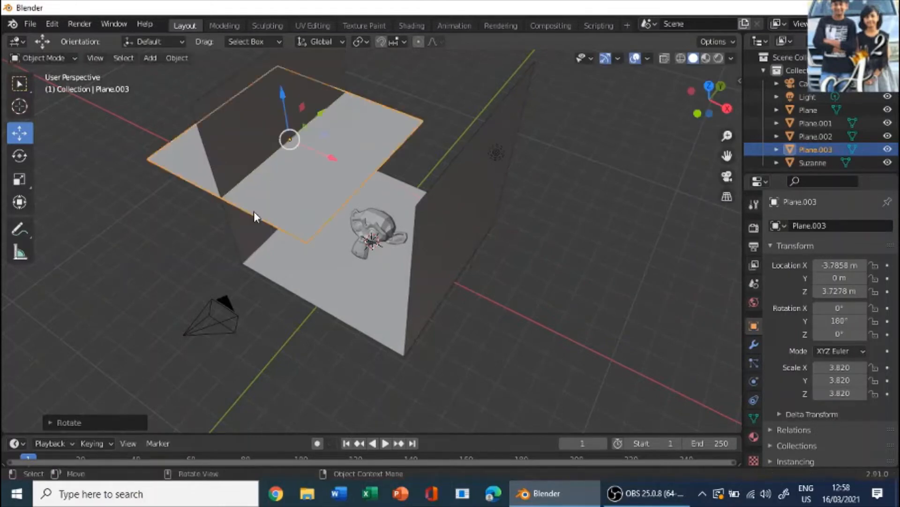
Move the flat plane to about 0.09 m on X and 0.35 m on Y, centring it between the two side walls
middle_click_drag(301, 270, 363, 117)
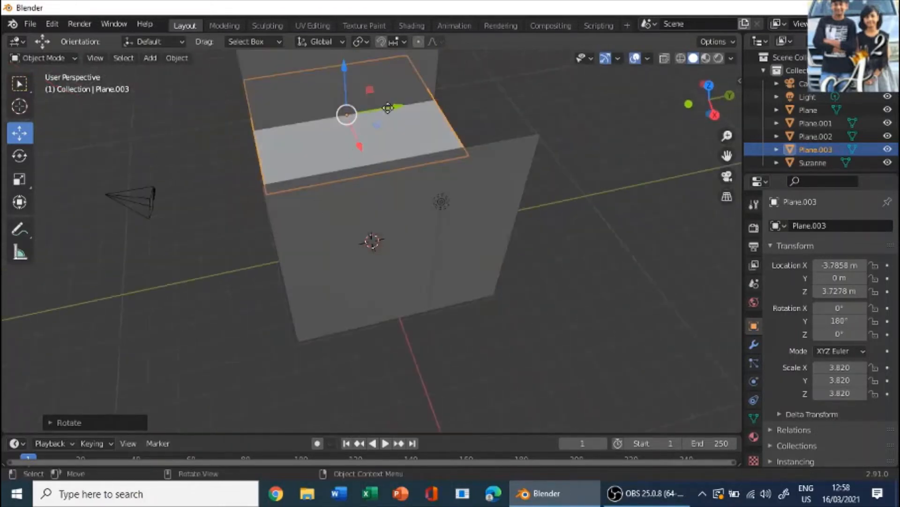
left_click_drag(364, 116, 400, 147)
middle_click_drag(404, 195, 530, 190)
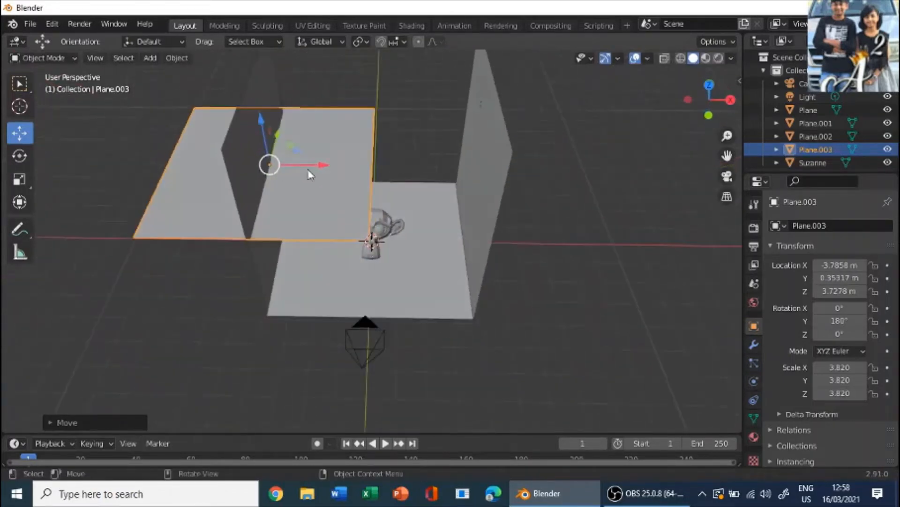
left_click_drag(310, 170, 415, 165)
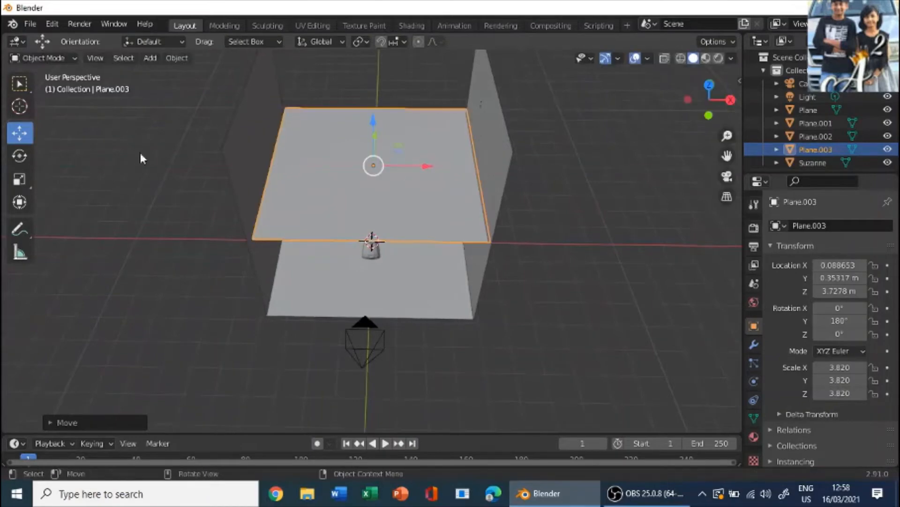
Rotate the flat plane 90° about the global X axis so it stands upright, perpendicular to the side walls
middle_click_drag(240, 183, 243, 207)
left_click(20, 155)
middle_click_drag(188, 225, 226, 280)
key("r")
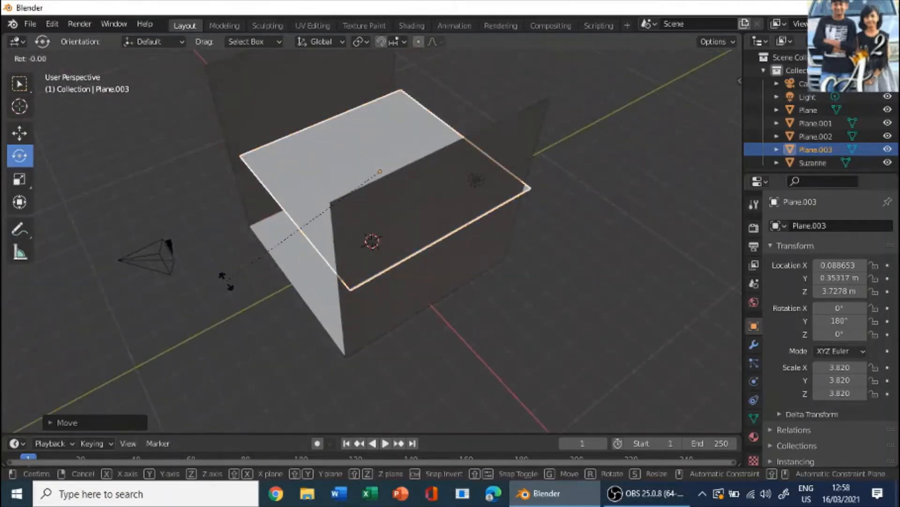
type("x-90")
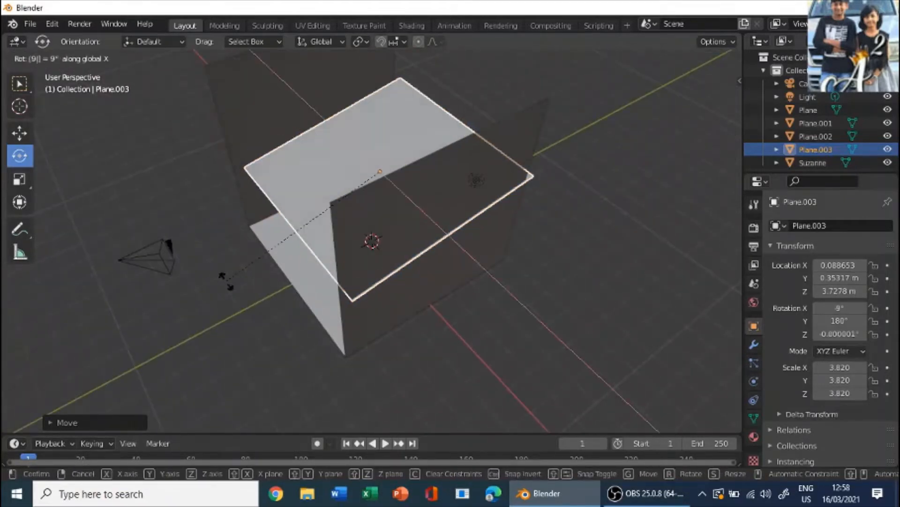
key("Return")
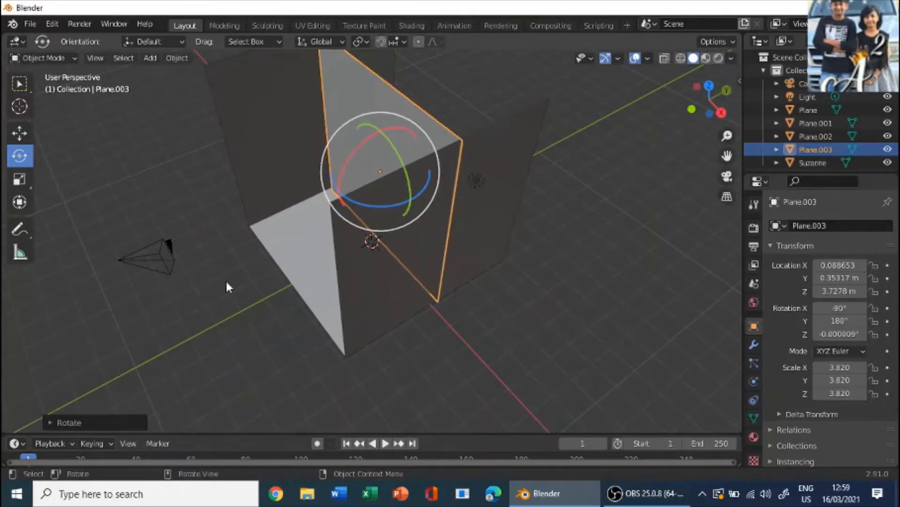
Move the upright plane along Y to about 3.74 m so it forms the back wall behind the monkey head
left_click(24, 133)
middle_click_drag(241, 159, 415, 205)
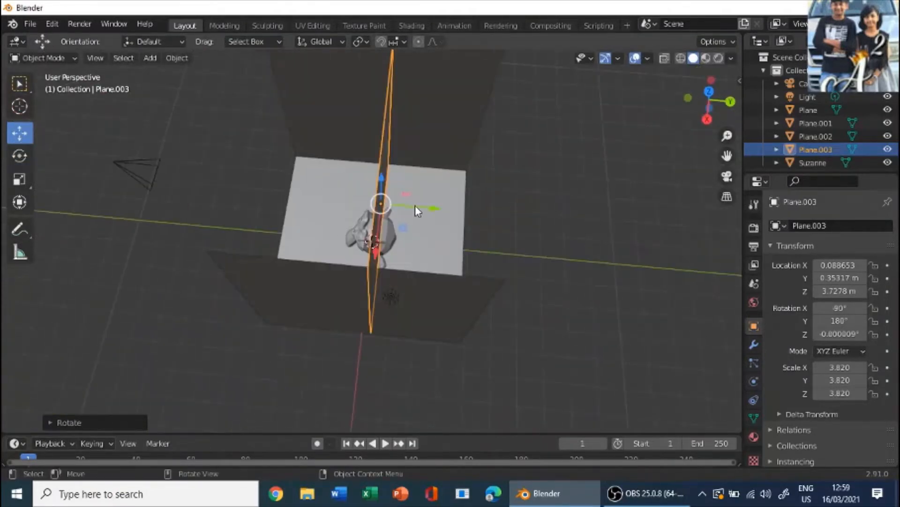
left_click_drag(415, 207, 514, 229)
middle_click_drag(514, 228, 566, 234)
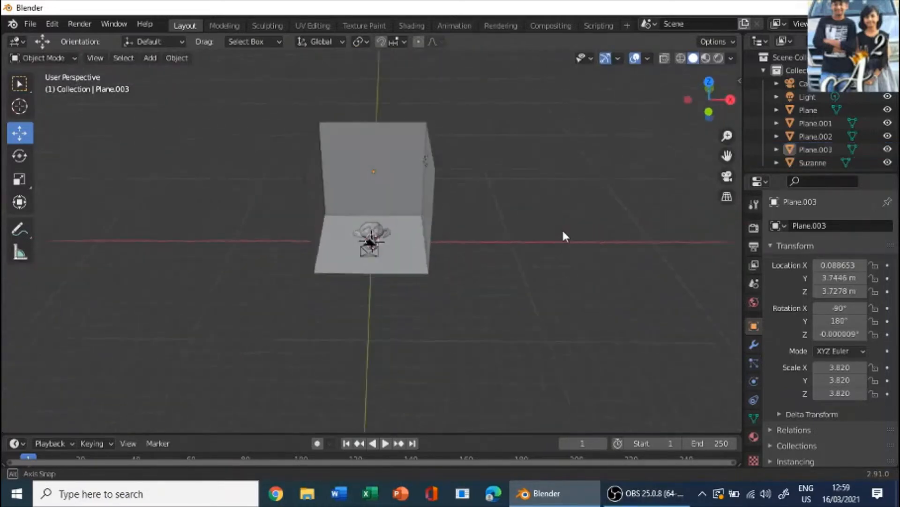
Reposition the camera with walk navigation in camera view to about X 4.16, Y -8.01, Z 3.22 m, framing the monkey head at an angle
key("KP_0")
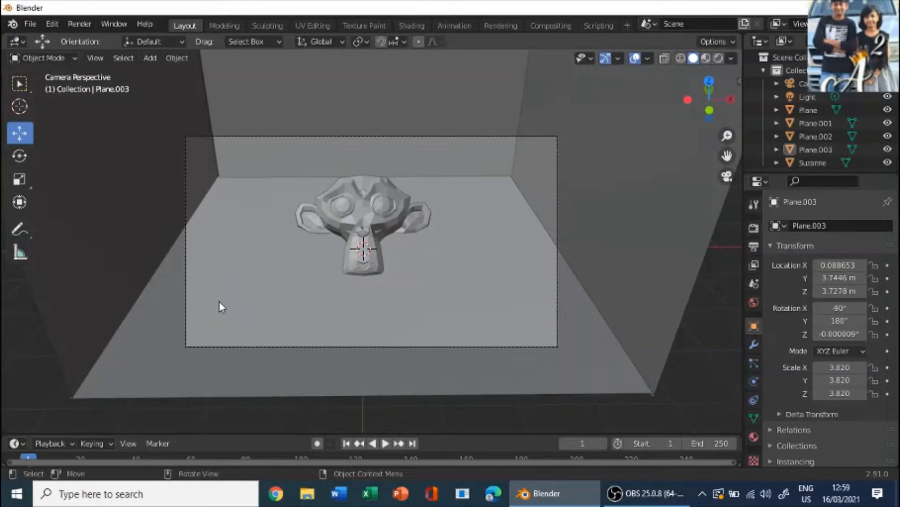
key("shift+grave")
key("w")
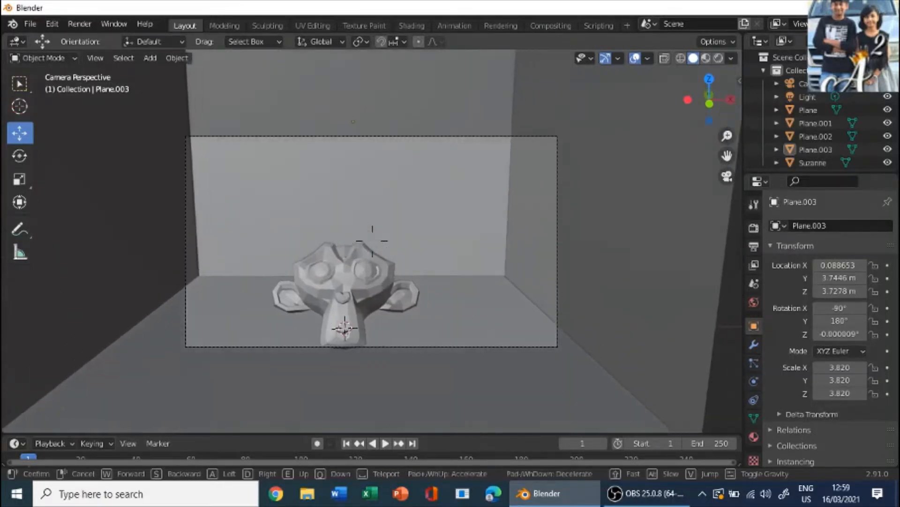
key("d")
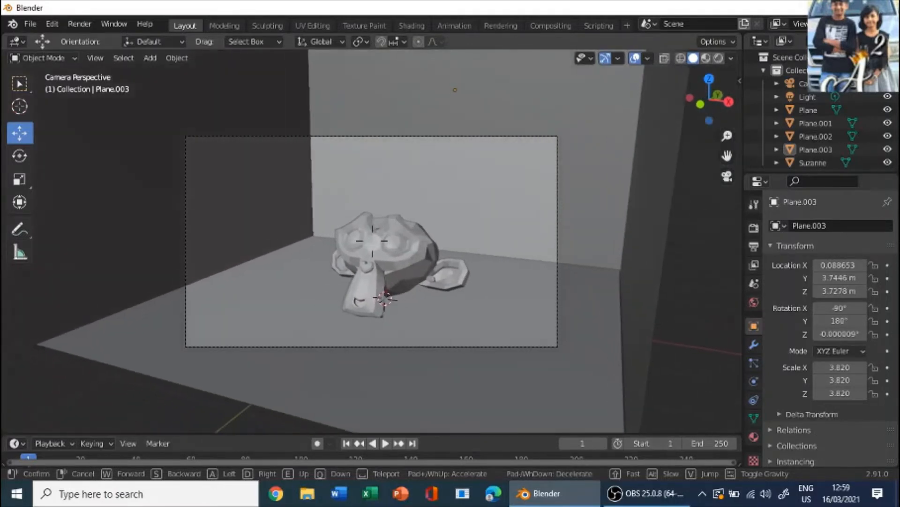
key("d")
key("d")
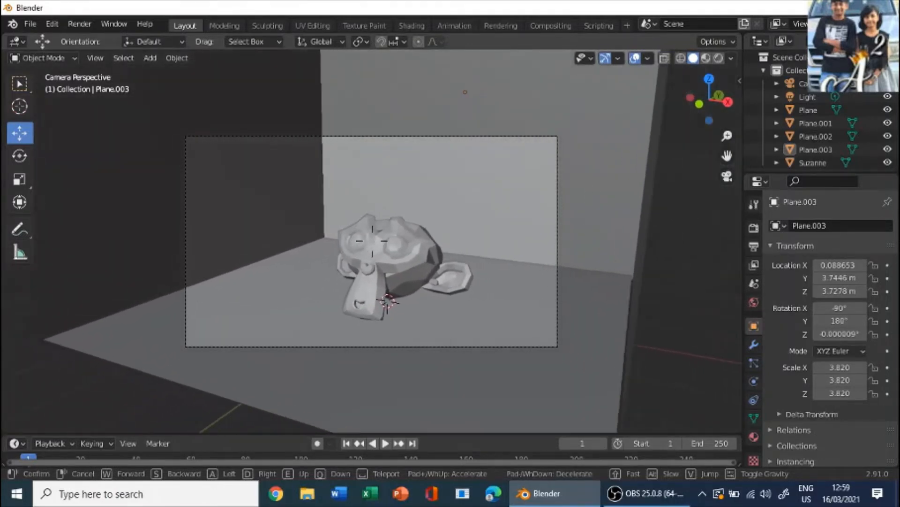
left_click(436, 328)
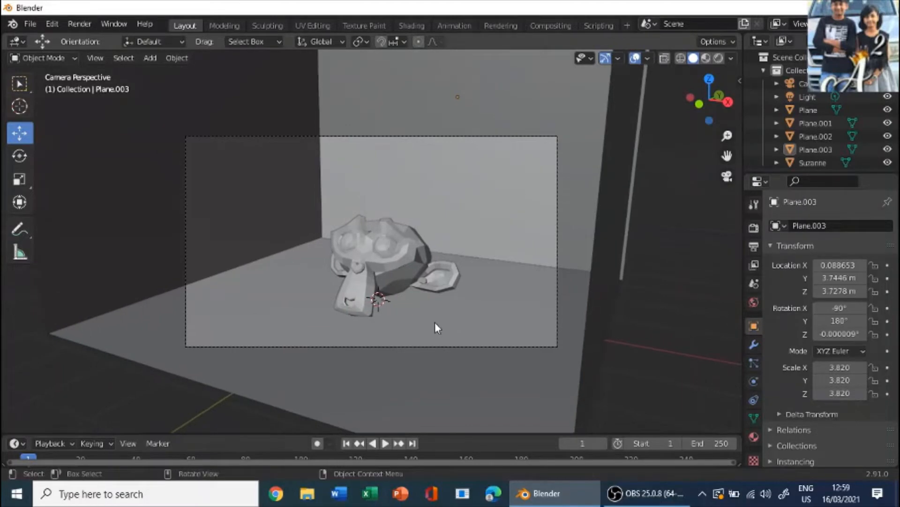
Select the camera and look up the Walk Navigation command among the view navigation options
left_click(266, 137)
left_click(95, 58)
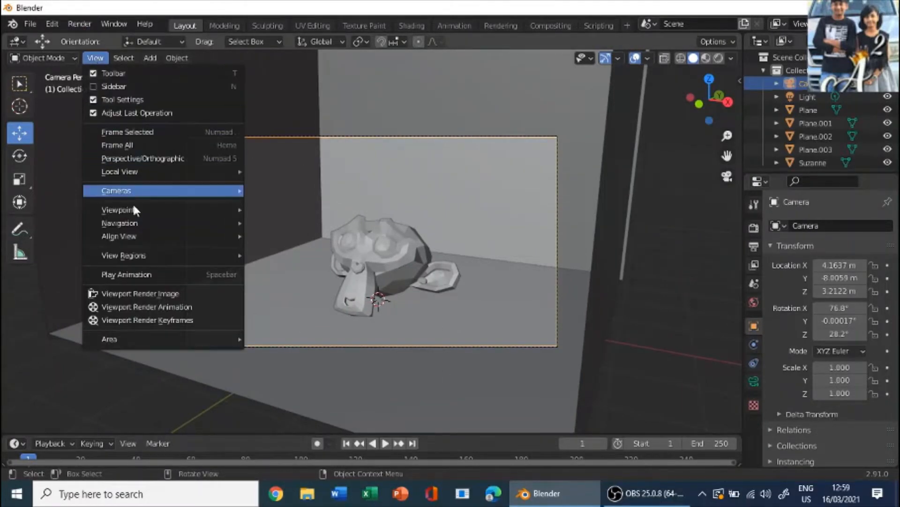
mouse_move(148, 223)
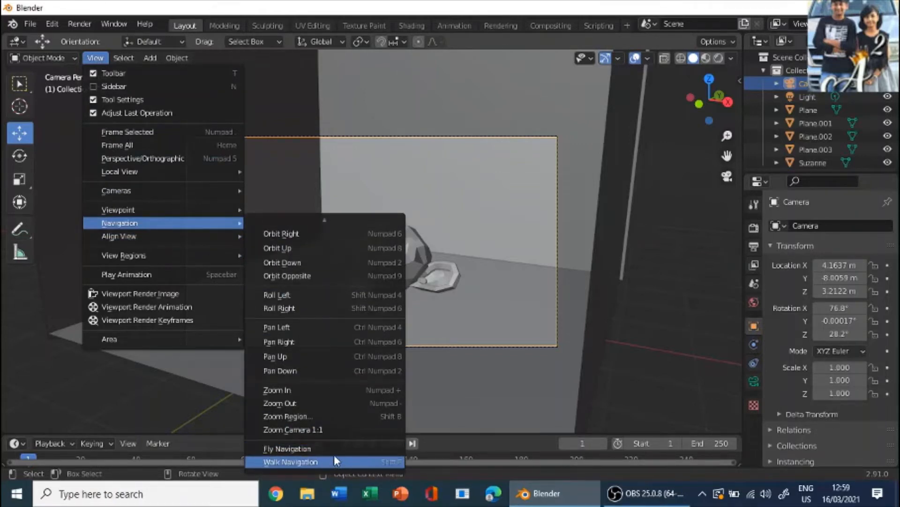
scroll(391, 296, "down", 1)
scroll(262, 255, "up", 3)
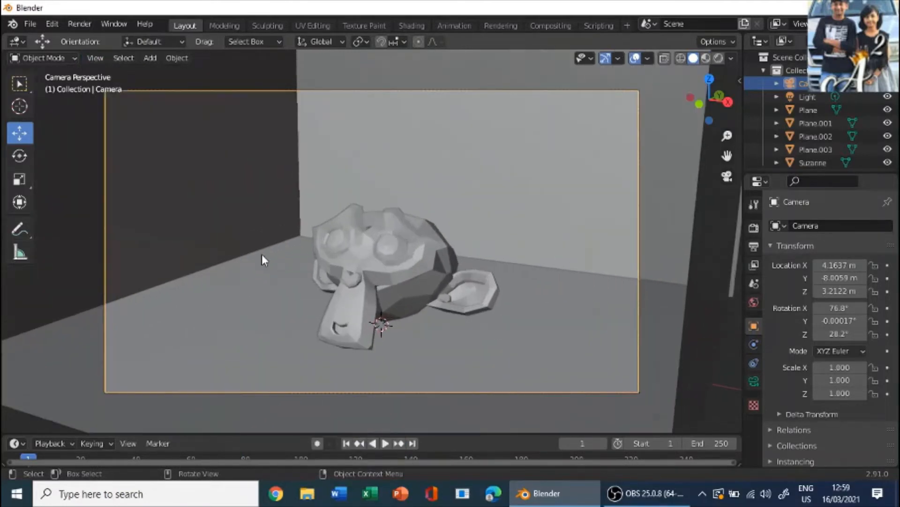
Leave the camera view and select the monkey head in a front-facing perspective of the room
middle_click_drag(301, 258, 417, 285)
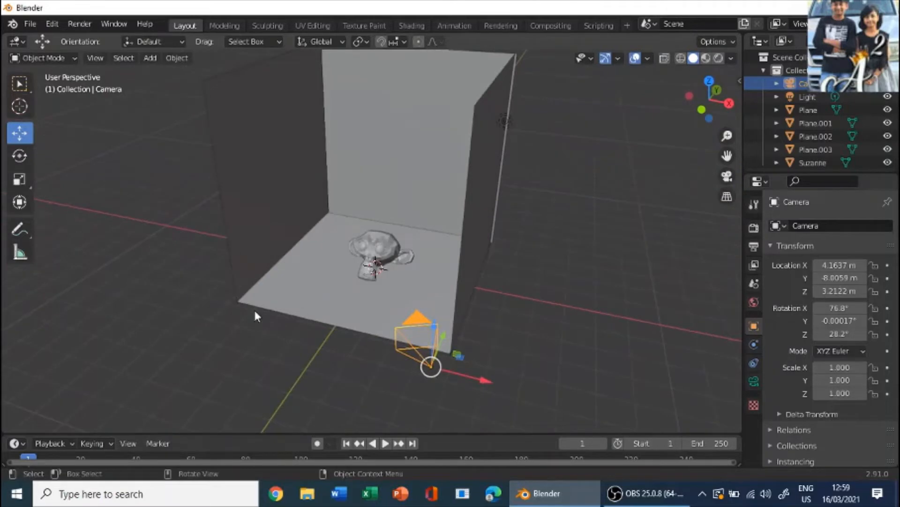
middle_click_drag(262, 380, 427, 337)
scroll(458, 374, "up", 5)
scroll(422, 331, "down", 4)
left_click(391, 237)
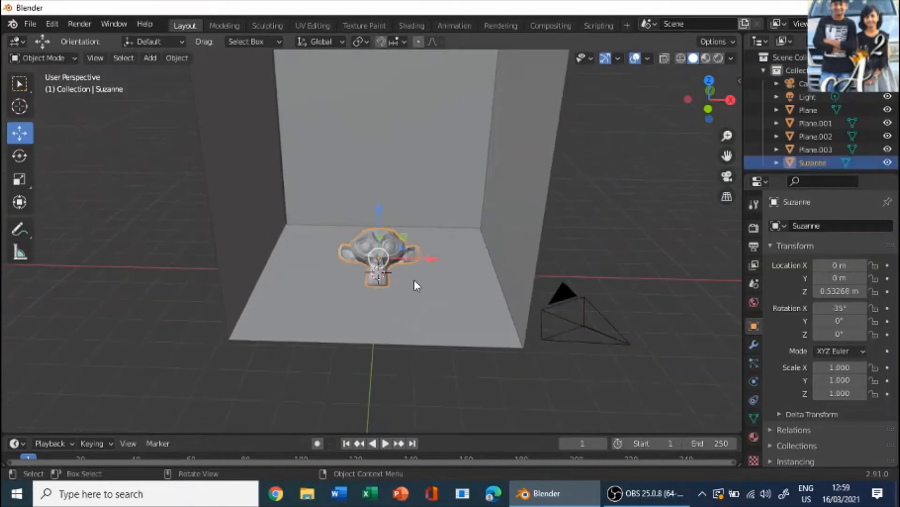
middle_click_drag(416, 281, 379, 311)
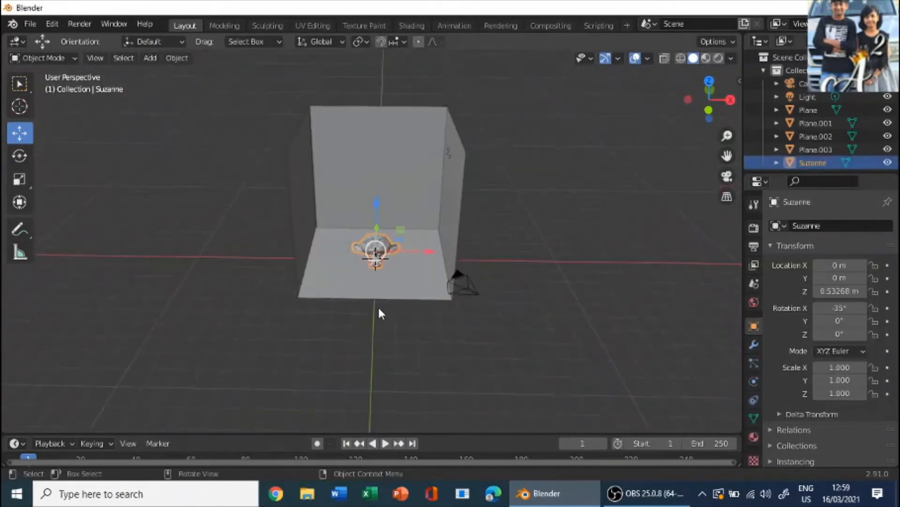
scroll(380, 312, "up", 3)
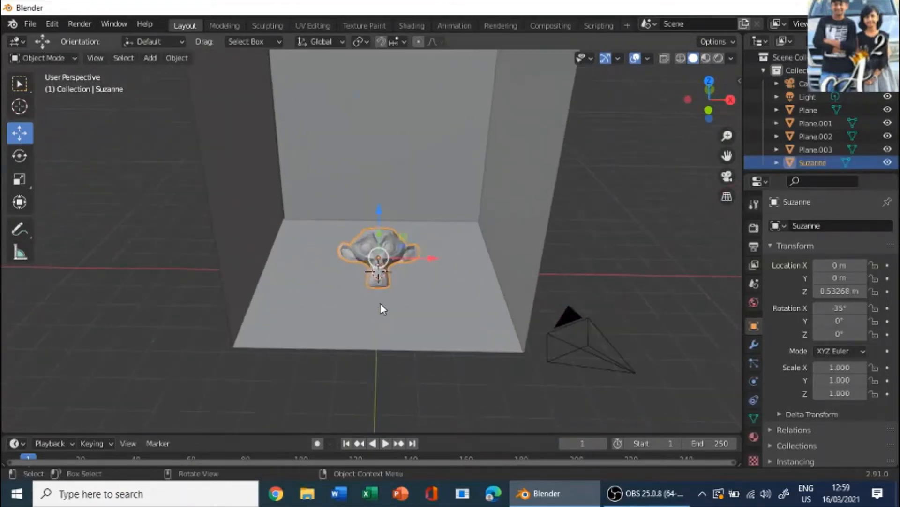
key("F3")
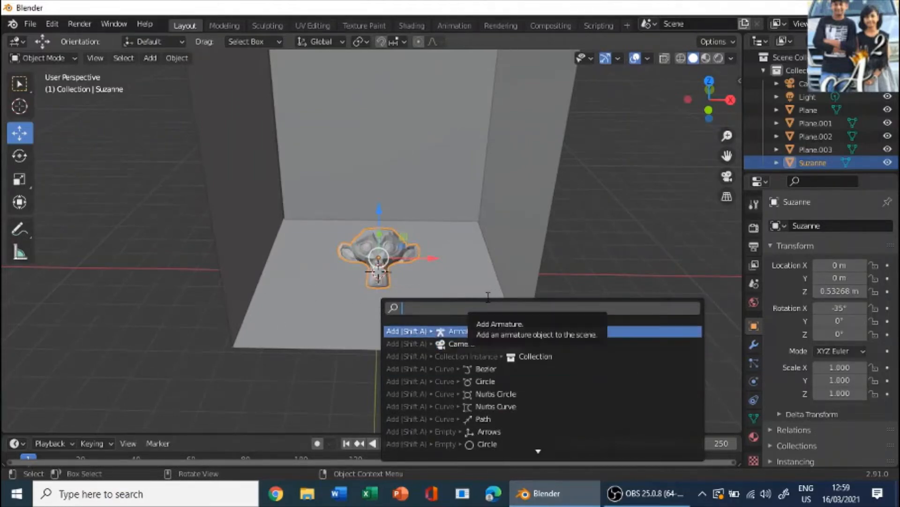
type("s")
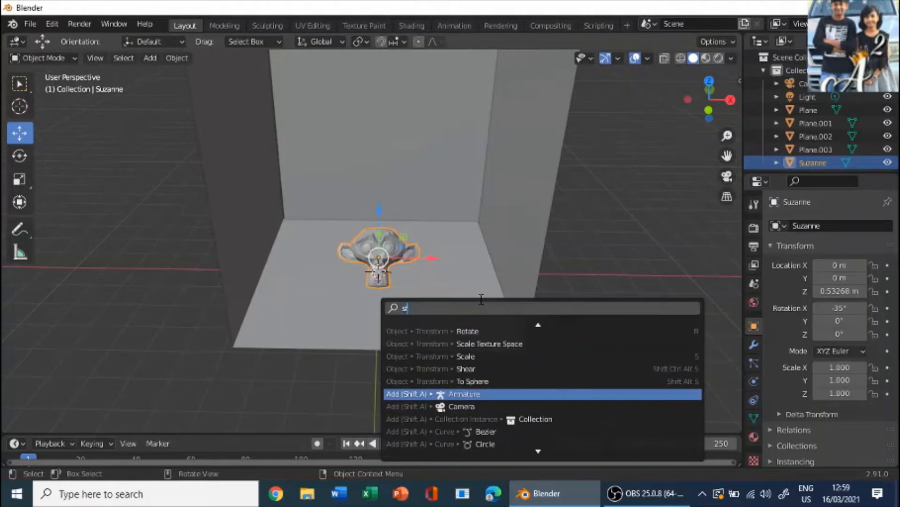
type("hadde")
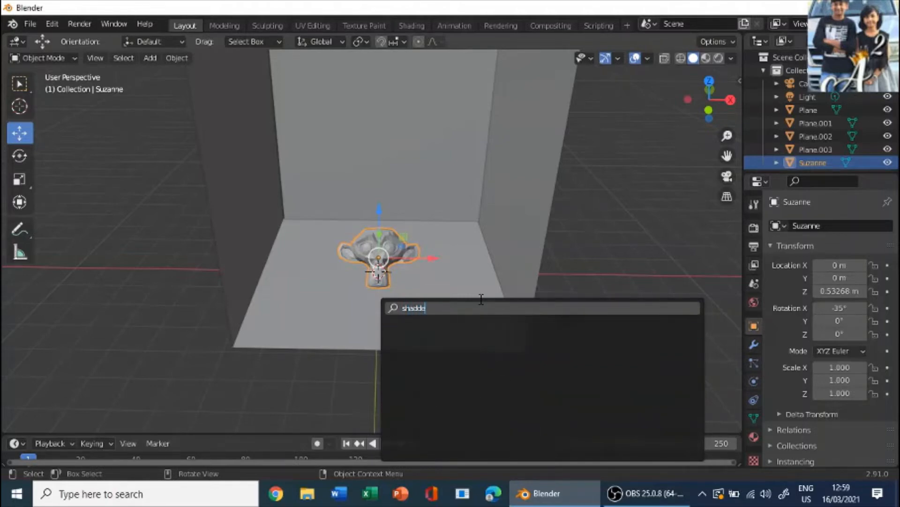
key("BackSpace")
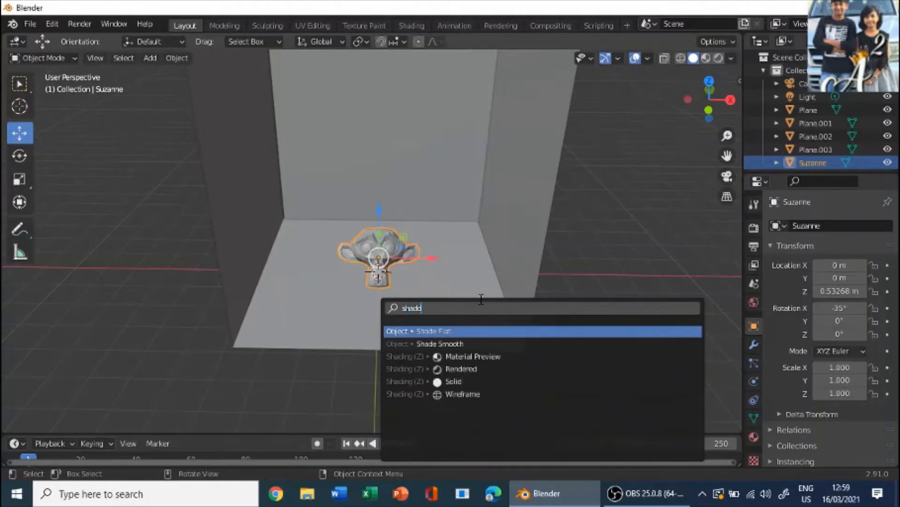
key("Escape")
Apply Shade Smooth to the monkey head and check its surface up close
right_click(389, 240)
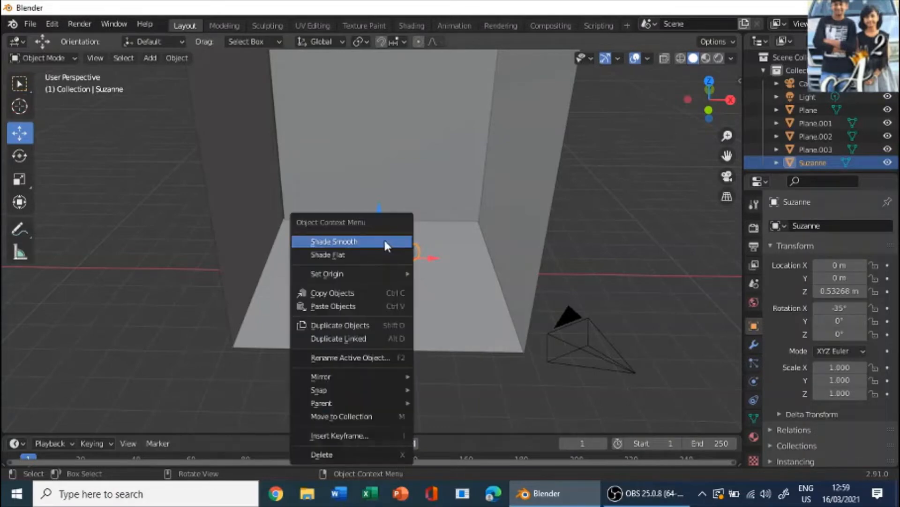
left_click(384, 241)
middle_click_drag(386, 328, 418, 331)
scroll(426, 324, "up", 5)
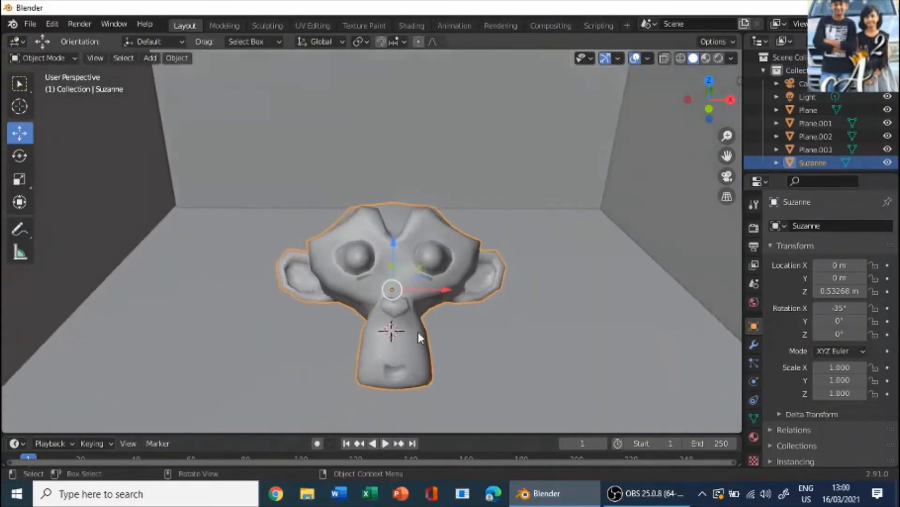
Add a Subdivision Surface modifier to the monkey head and set its viewport level to 2
scroll(418, 331, "down", 3)
left_click(754, 346)
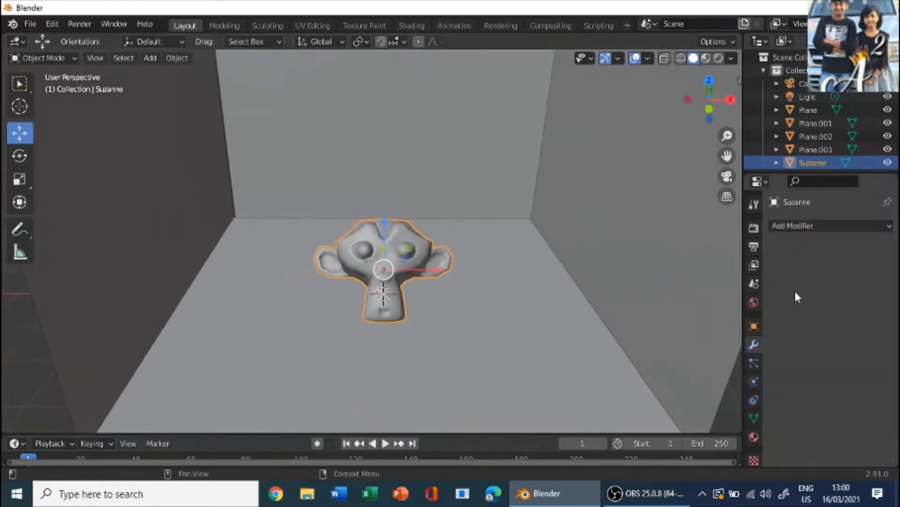
left_click(844, 225)
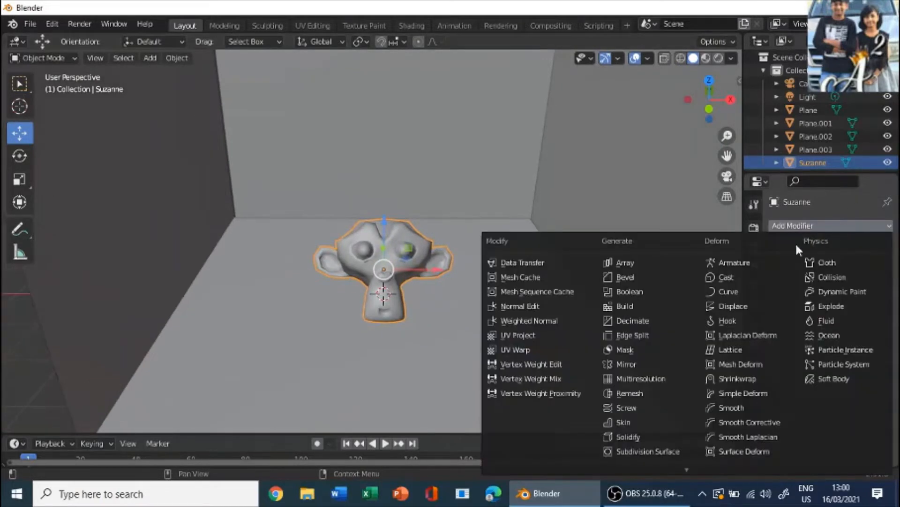
left_click(650, 452)
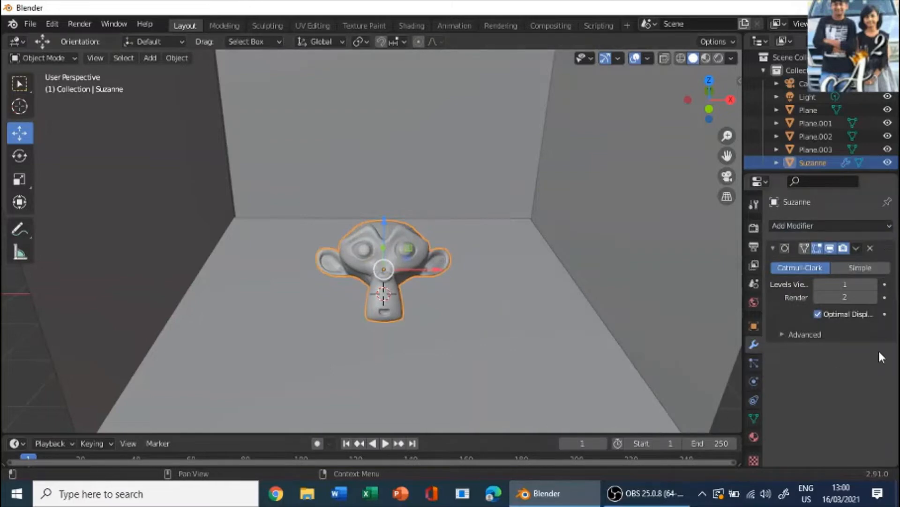
middle_click_drag(404, 323, 427, 320)
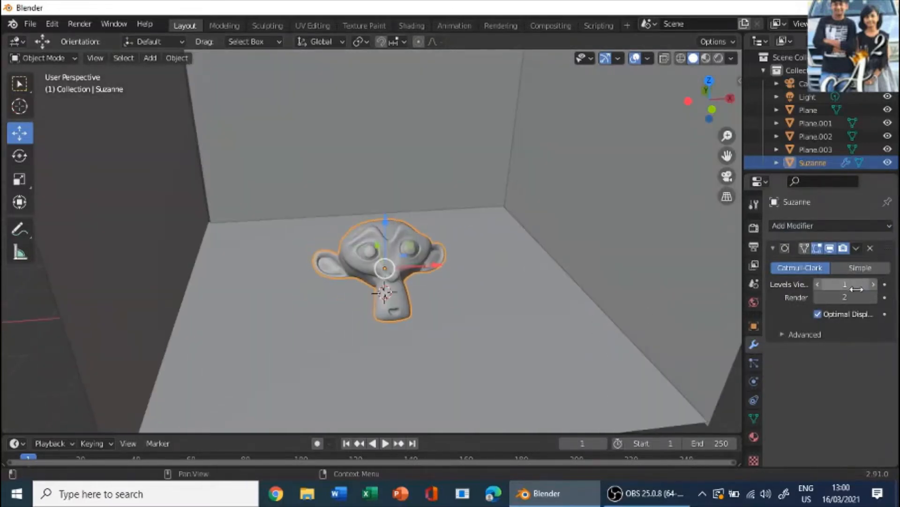
left_click(858, 287)
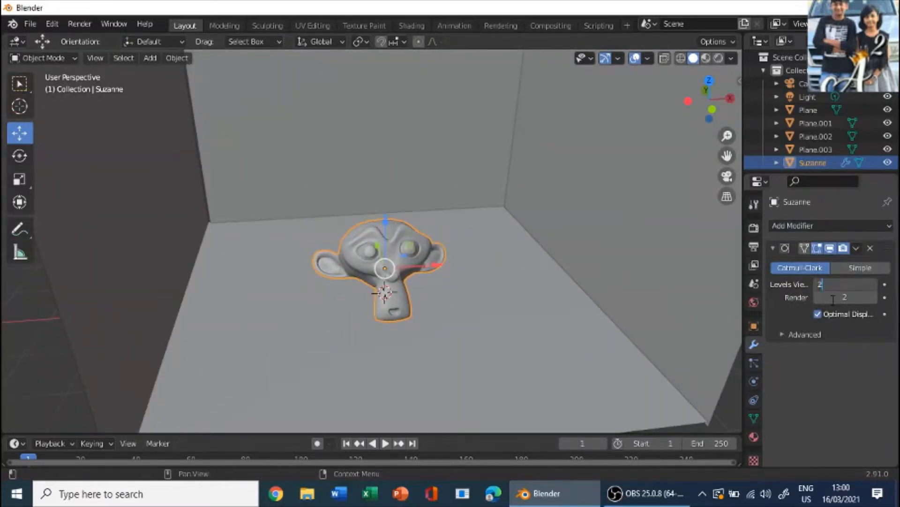
key("Return")
Reselect the monkey head and enable Collision physics on it
scroll(578, 326, "down", 3)
scroll(433, 397, "up", 1)
left_click(433, 398)
middle_click_drag(433, 397, 390, 401)
left_click(393, 239)
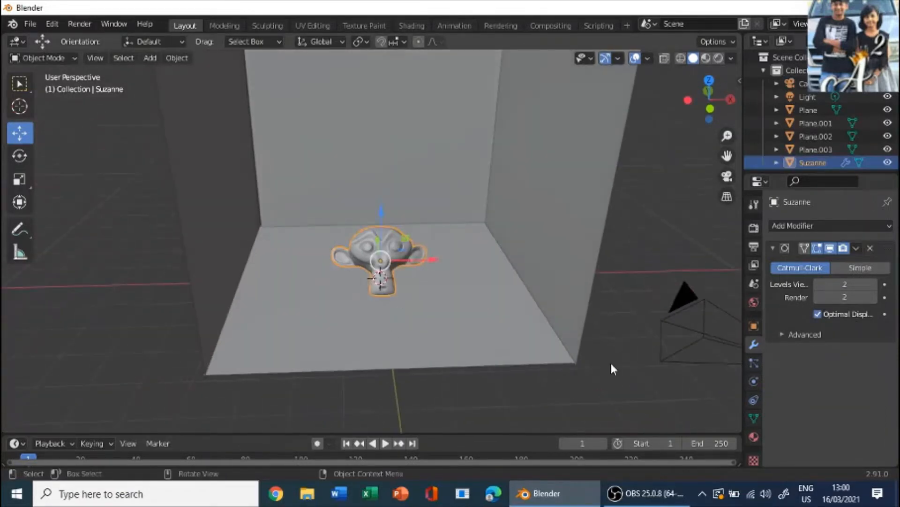
left_click(754, 381)
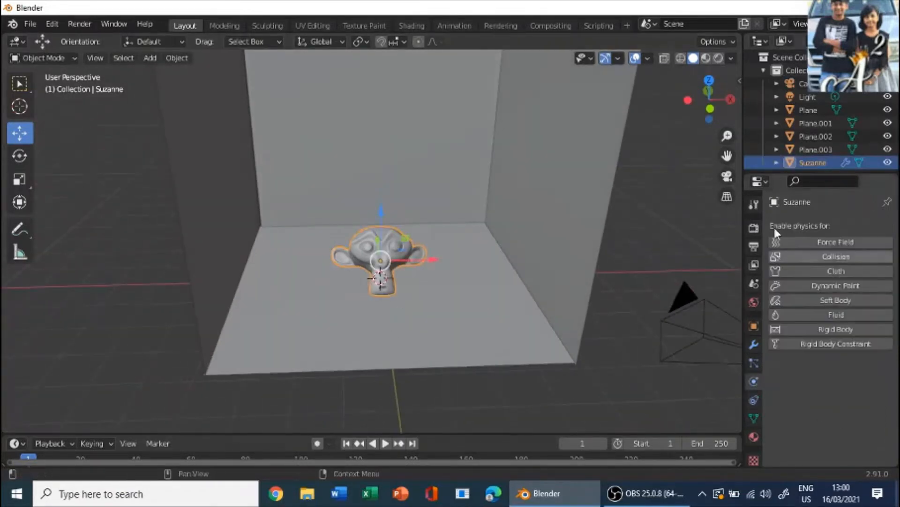
left_click(840, 261)
Set the particle friction of the monkey head's collision to 1
scroll(584, 401, "down", 2)
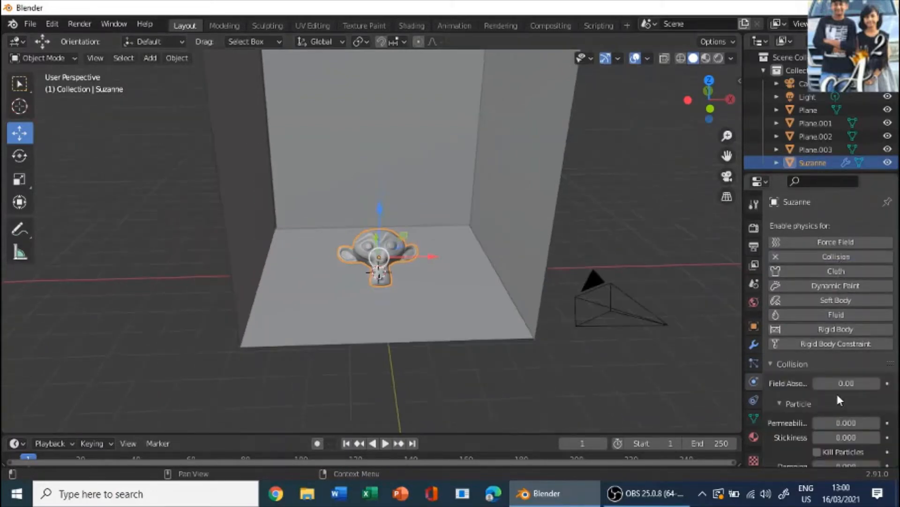
scroll(838, 399, "down", 7)
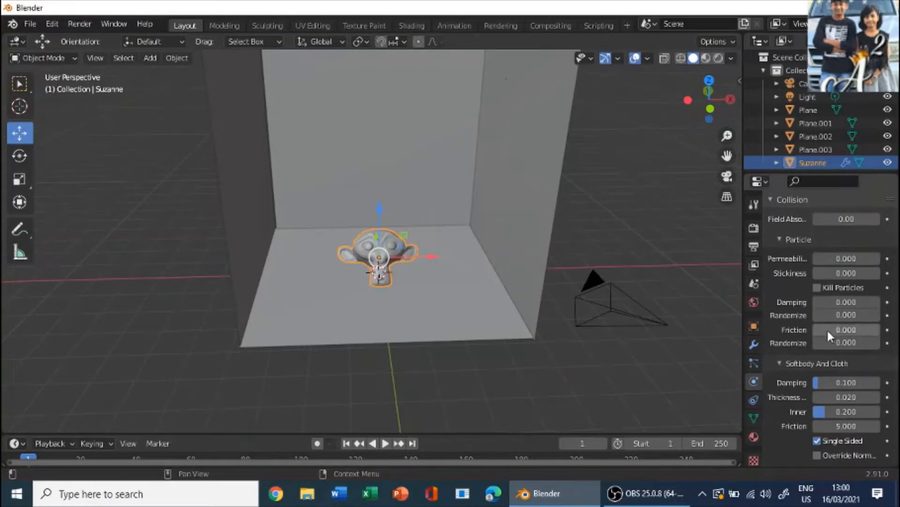
left_click(843, 329)
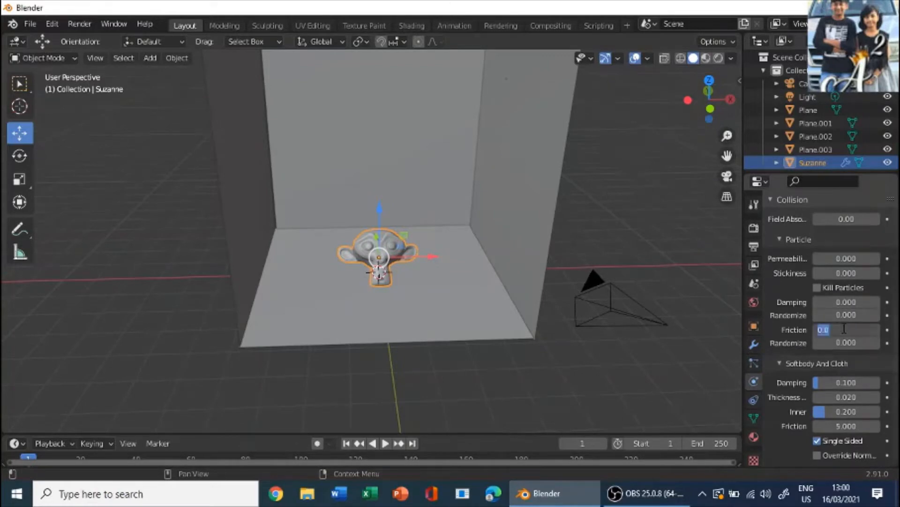
type("1")
key("Return")
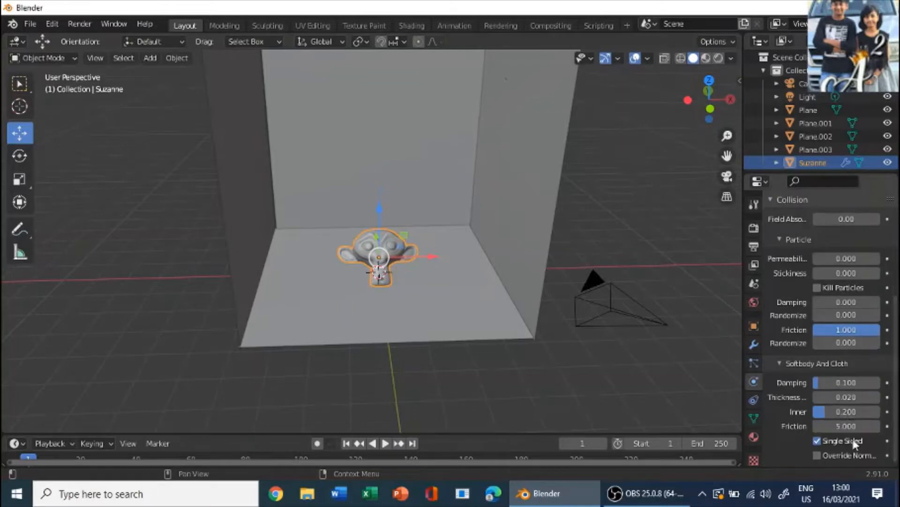
Set the monkey head's Softbody and Cloth collision friction to 15 and its particle friction to 0
left_click(847, 425)
key("Return")
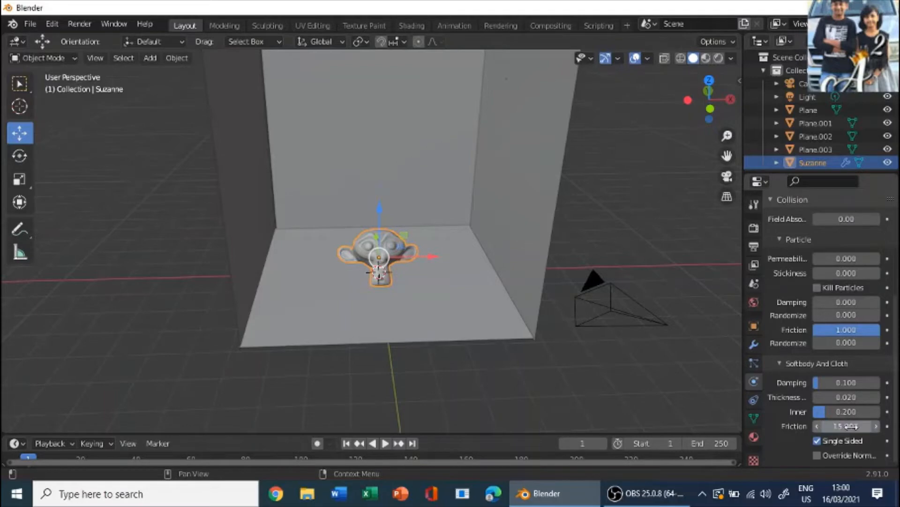
left_click(835, 331)
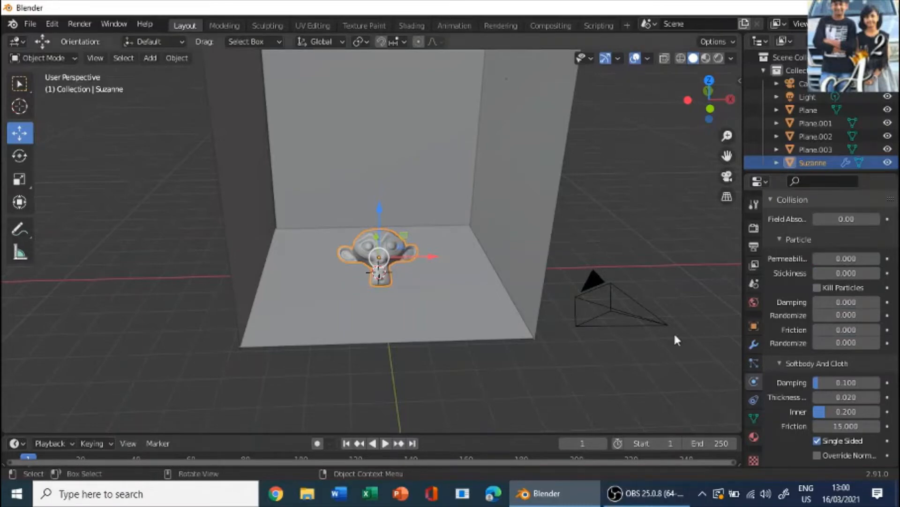
Select the three walls together with the floor plane and try to enable Collision physics on all of them at once
left_click(443, 305)
middle_click_drag(442, 310, 349, 388)
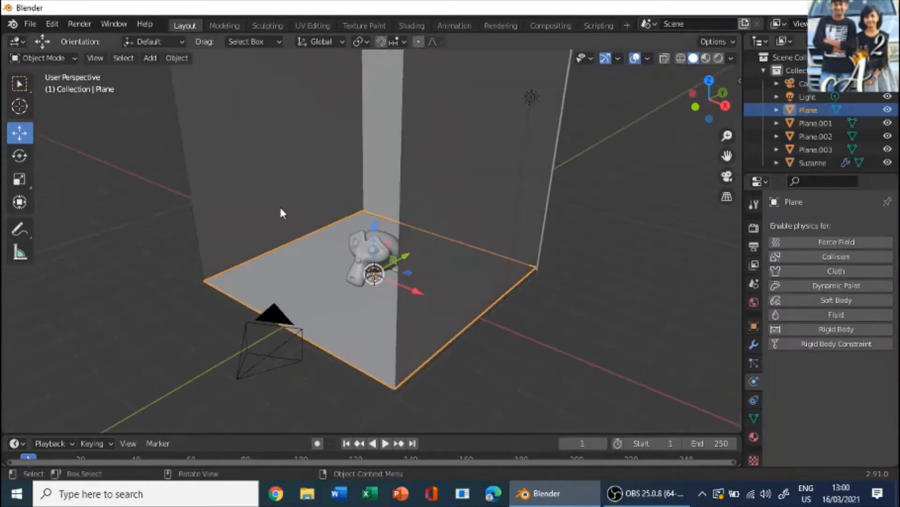
left_click(280, 205)
middle_click_drag(319, 226, 358, 163)
left_click(359, 163)
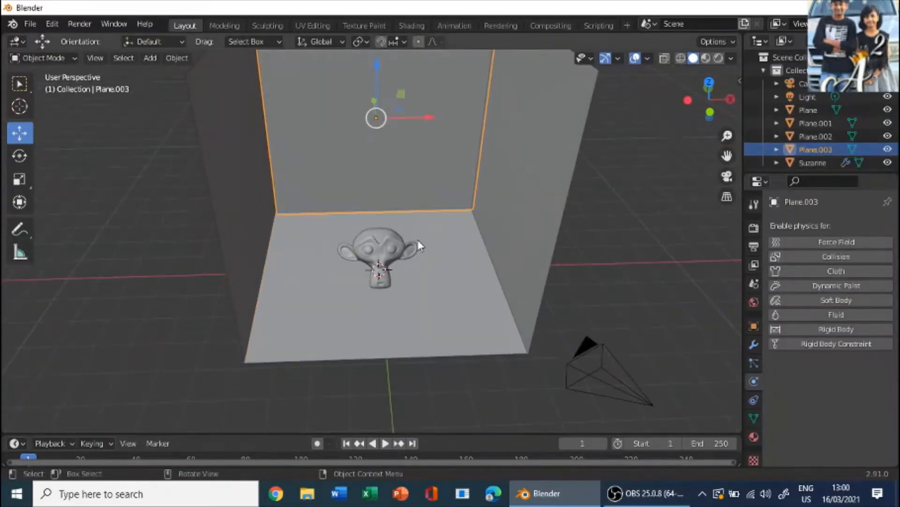
left_click(265, 201, "shift")
left_click(518, 235, "shift")
left_click(449, 318, "shift")
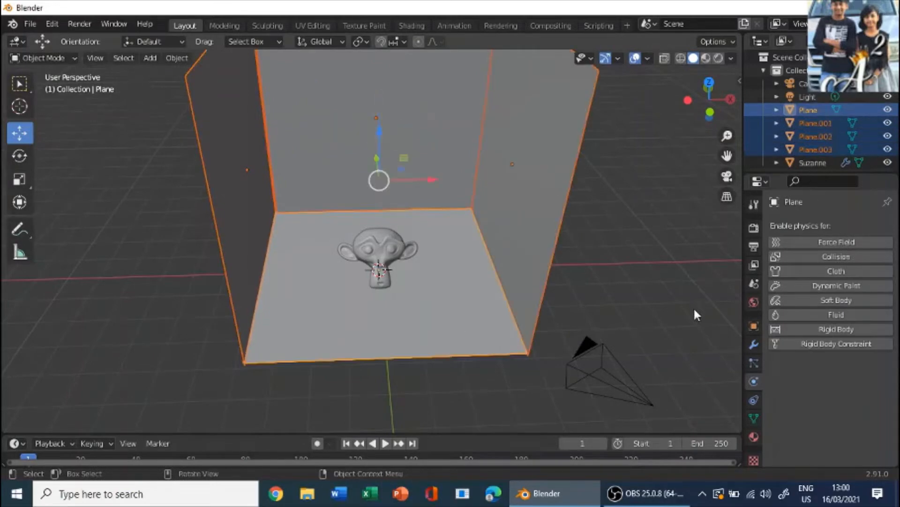
left_click(806, 272)
left_click(798, 270)
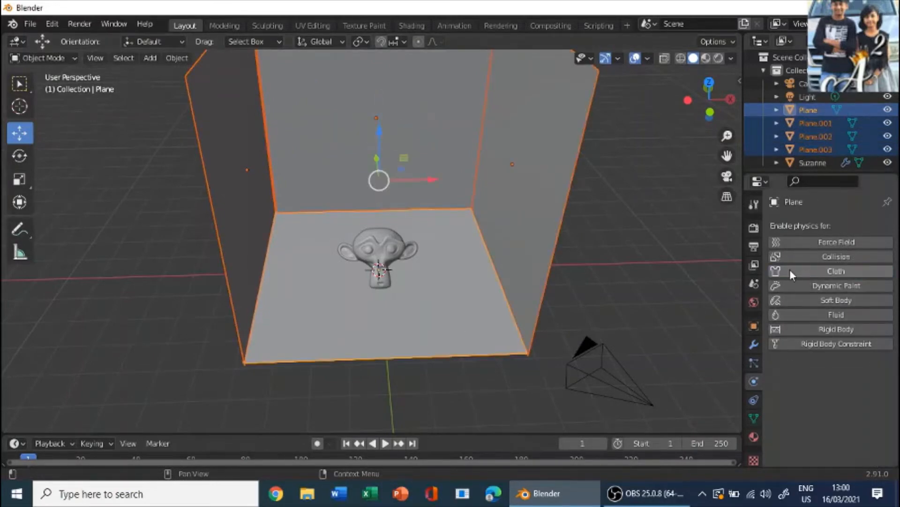
left_click(805, 258)
Enable Collision physics individually on the right wall, the back wall and the left wall
left_click(516, 307)
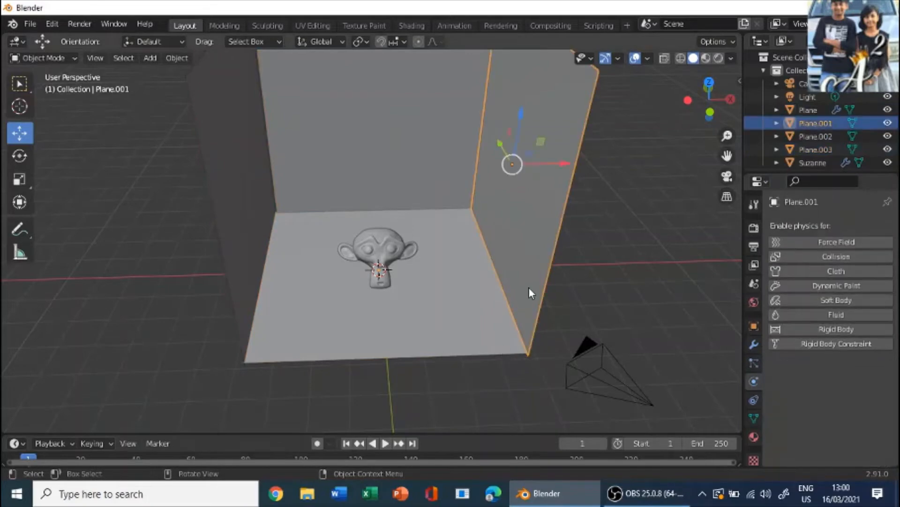
left_click(812, 257)
left_click(437, 130)
left_click(821, 257)
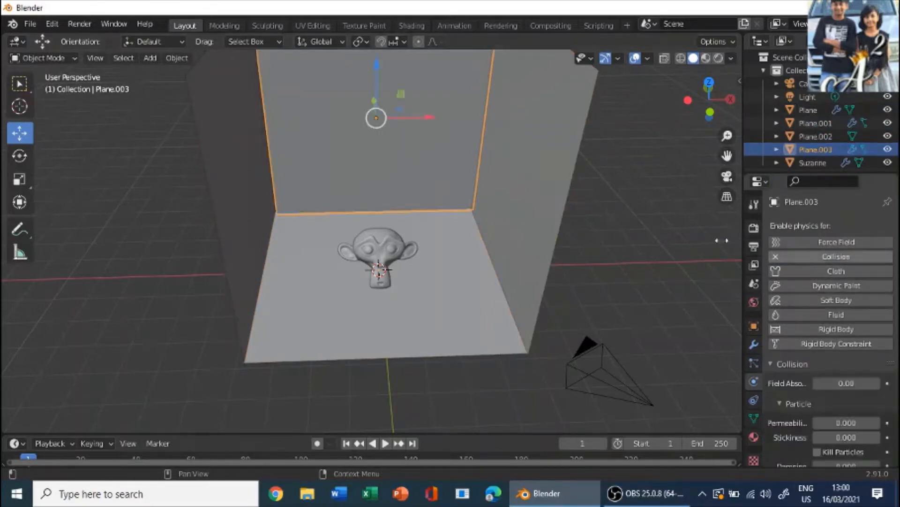
left_click(266, 204)
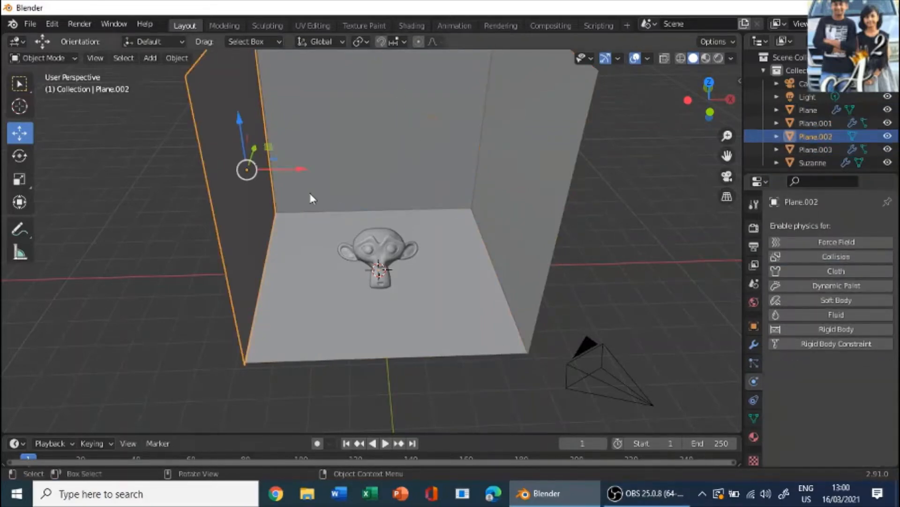
left_click(840, 257)
Toggle off Collision physics on the floor plane and check the physics settings of the back and right walls
left_click(475, 322)
left_click(812, 256)
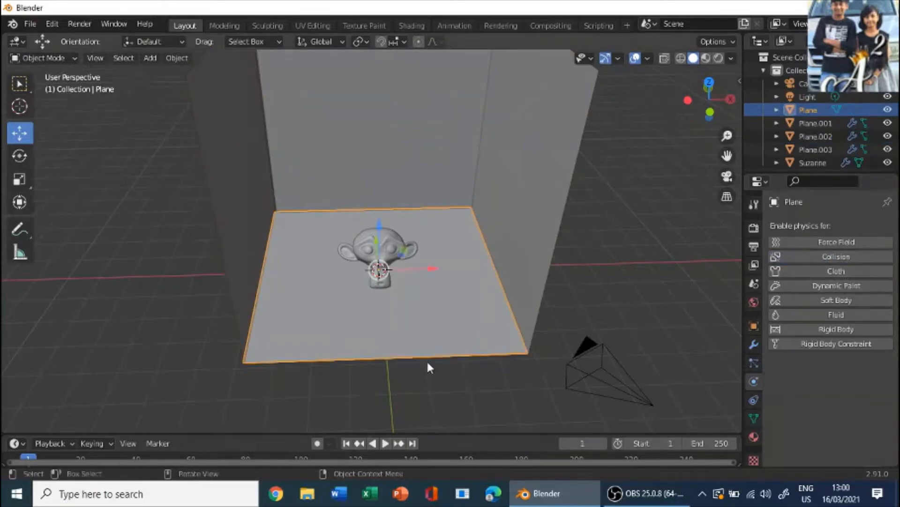
left_click(469, 414)
left_click(406, 183)
left_click(562, 197)
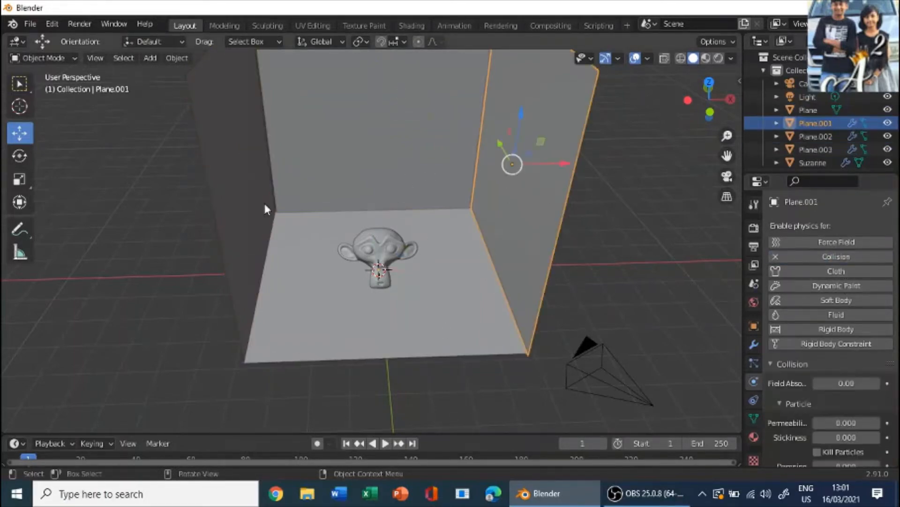
Add a new plane at the monkey head's base and scale it up until it extends past the head on all sides
left_click(307, 399)
middle_click_drag(307, 399, 362, 382)
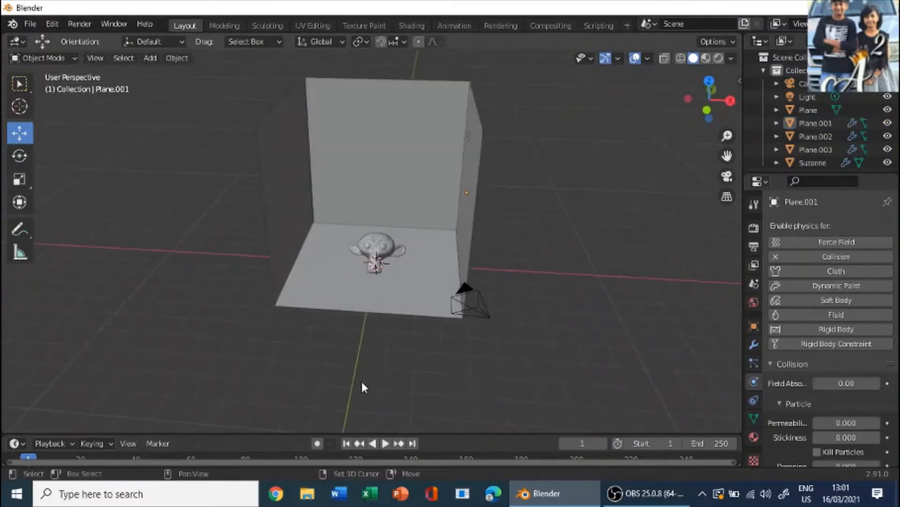
key("shift+a")
mouse_move(334, 212)
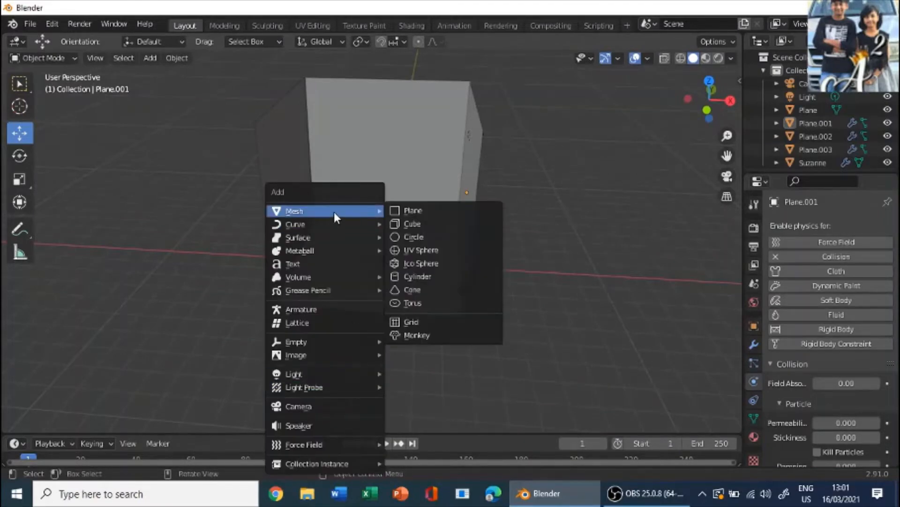
left_click(415, 211)
middle_click_drag(280, 384, 277, 388)
key("s")
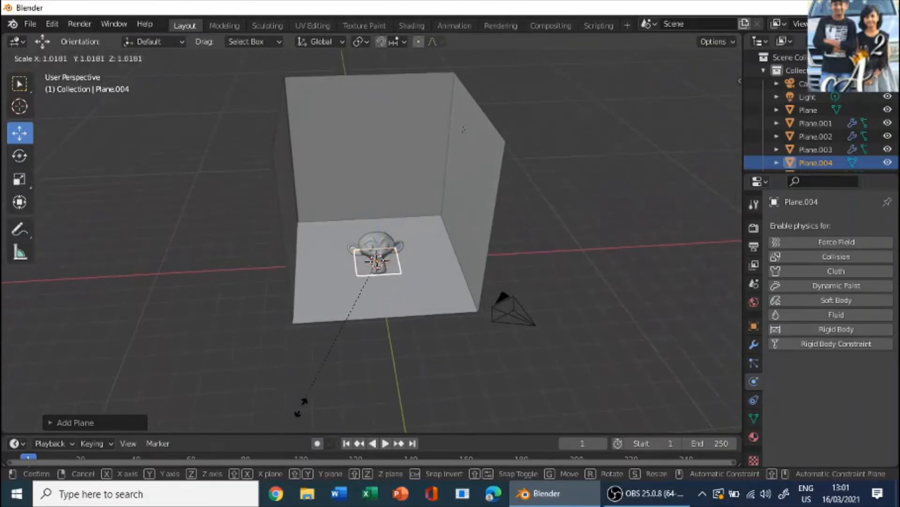
left_click(315, 169)
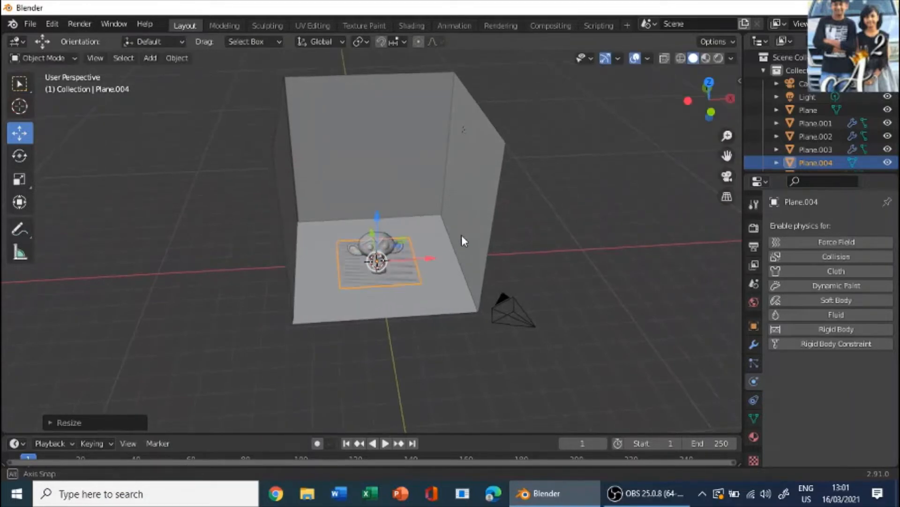
middle_click_drag(463, 239, 431, 227)
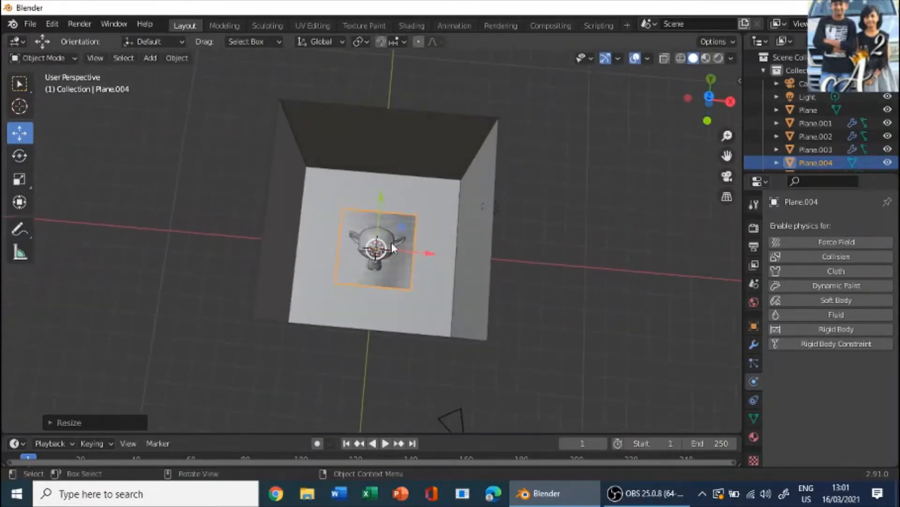
Raise the new plane vertically so it hovers above the monkey head
middle_click_drag(375, 262, 382, 224)
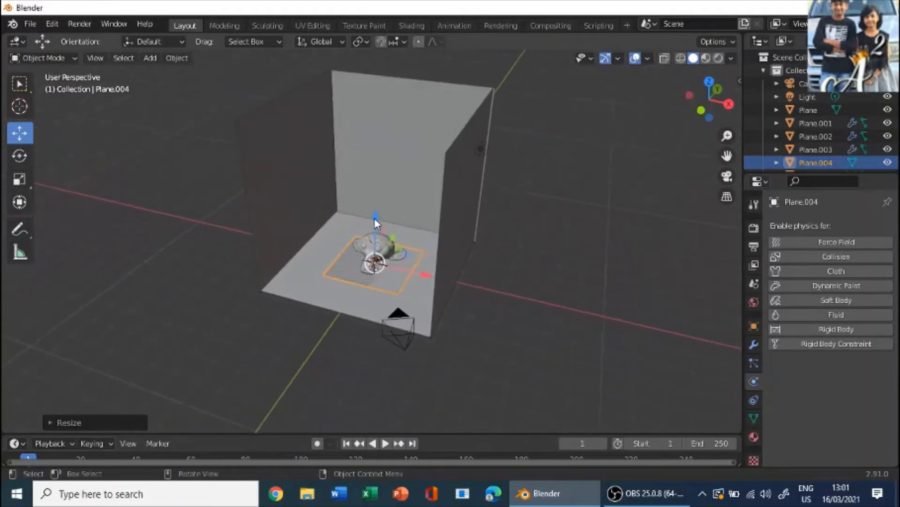
left_click_drag(374, 218, 377, 165)
middle_click_drag(368, 239, 417, 315)
left_click(406, 349)
middle_click_drag(406, 350, 353, 444)
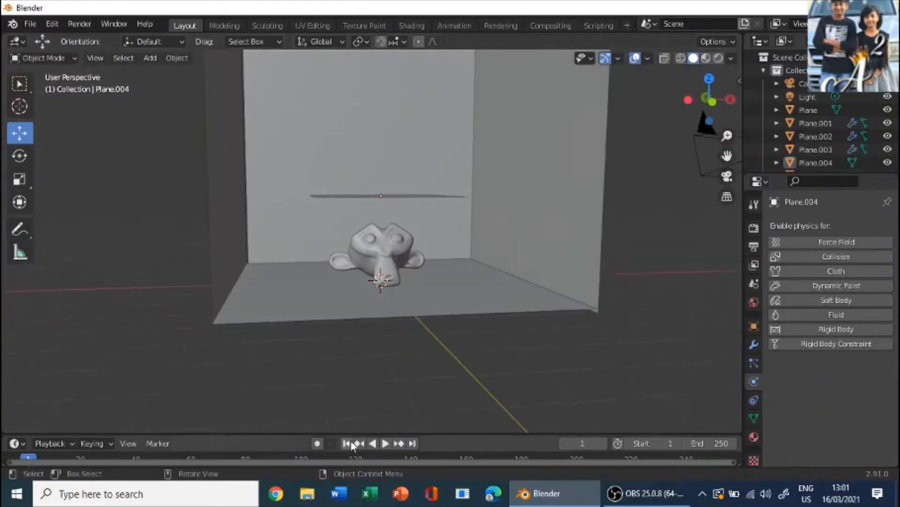
Enlarge the timeline area and set the animation's end frame to 100
left_click_drag(444, 432, 447, 414)
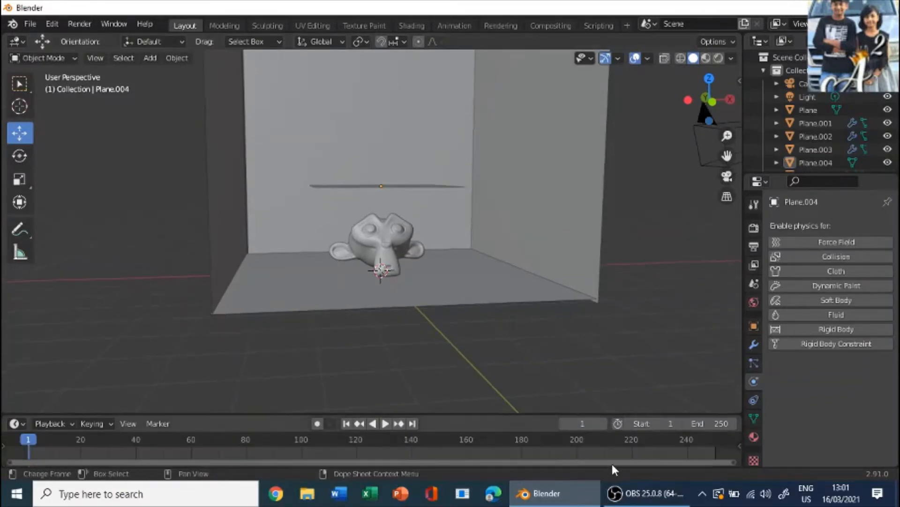
left_click(707, 425)
type("100")
key("Return")
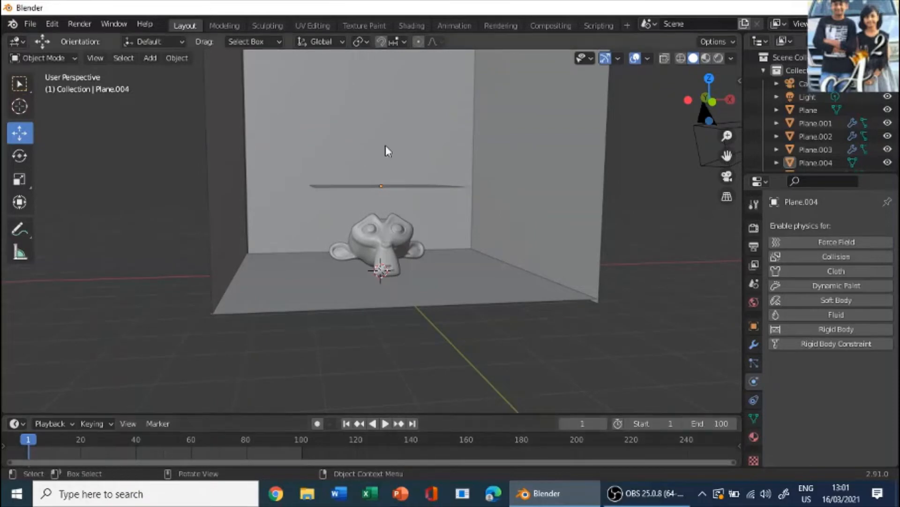
Enable Cloth physics on the plane floating above the monkey head
middle_click_drag(383, 286, 495, 354)
scroll(401, 360, "up", 3)
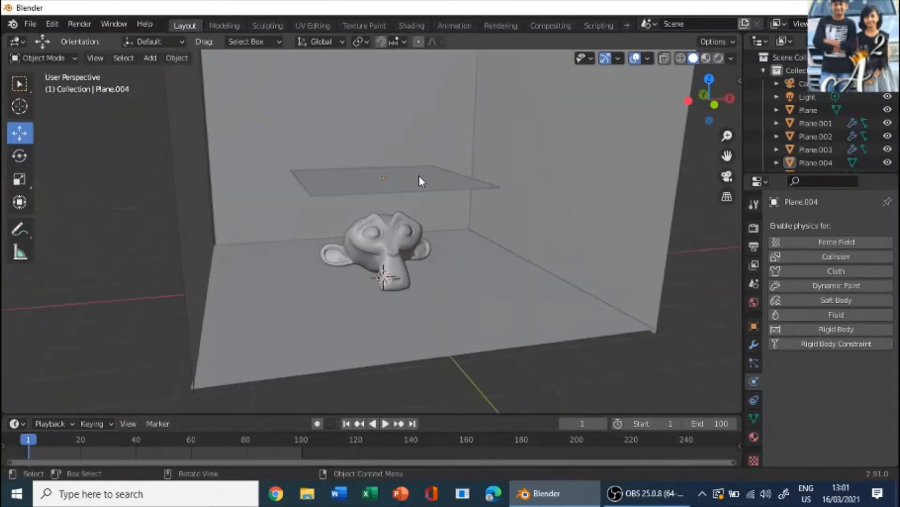
left_click(419, 176)
middle_click_drag(522, 311, 550, 359)
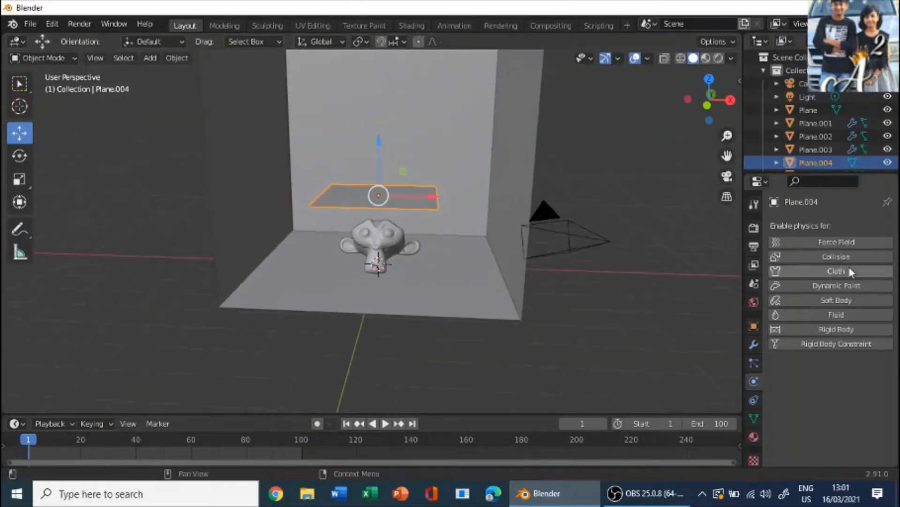
left_click(825, 268)
scroll(806, 326, "down", 3)
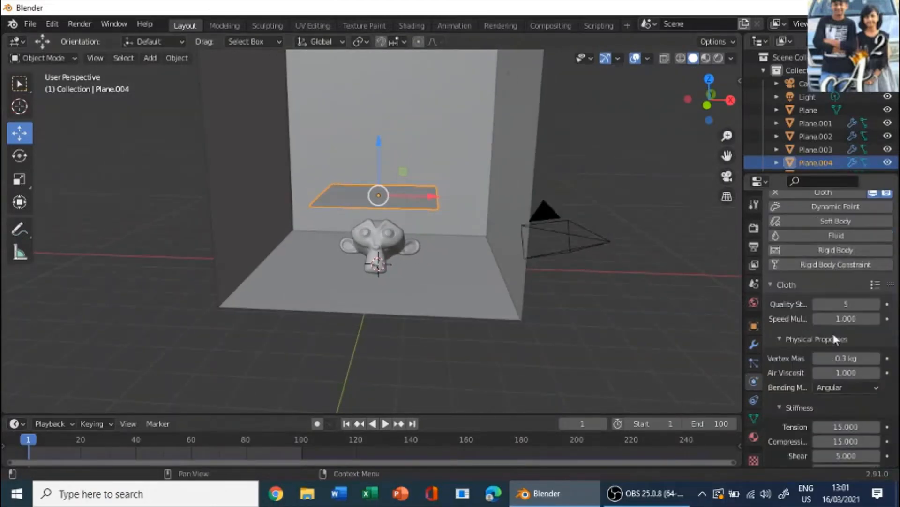
scroll(832, 331, "down", 10)
scroll(821, 238, "down", 5)
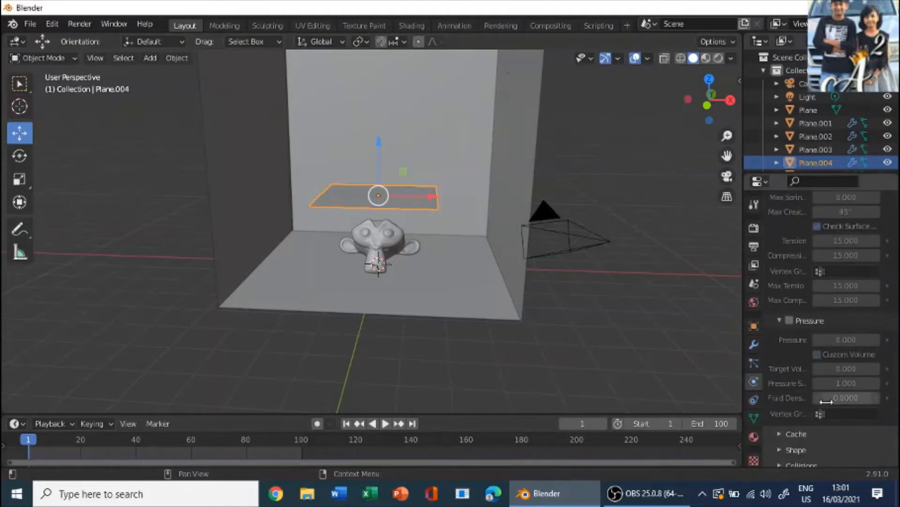
scroll(826, 362, "up", 15)
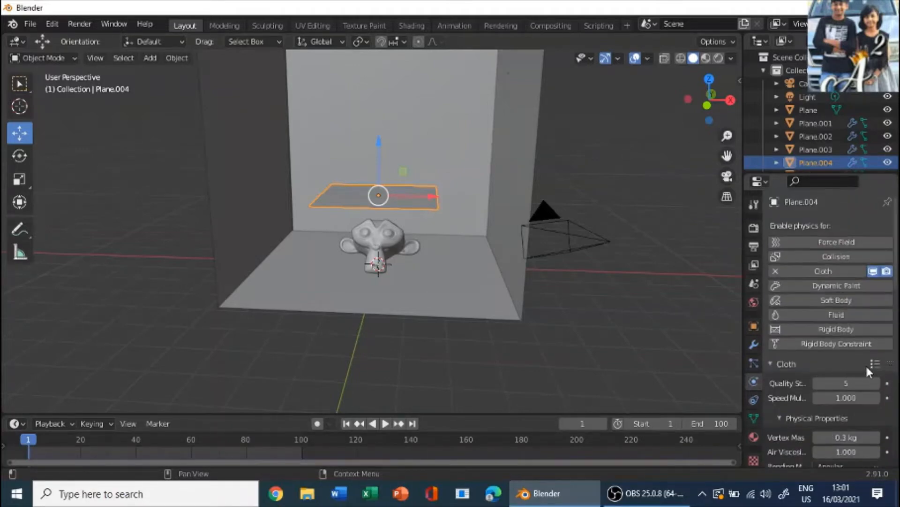
Apply the cloth preset that gives 15 quality steps, 0.4 kg vertex mass and a tension stiffness of 80
left_click(868, 365)
left_click(815, 287)
scroll(803, 369, "down", 2)
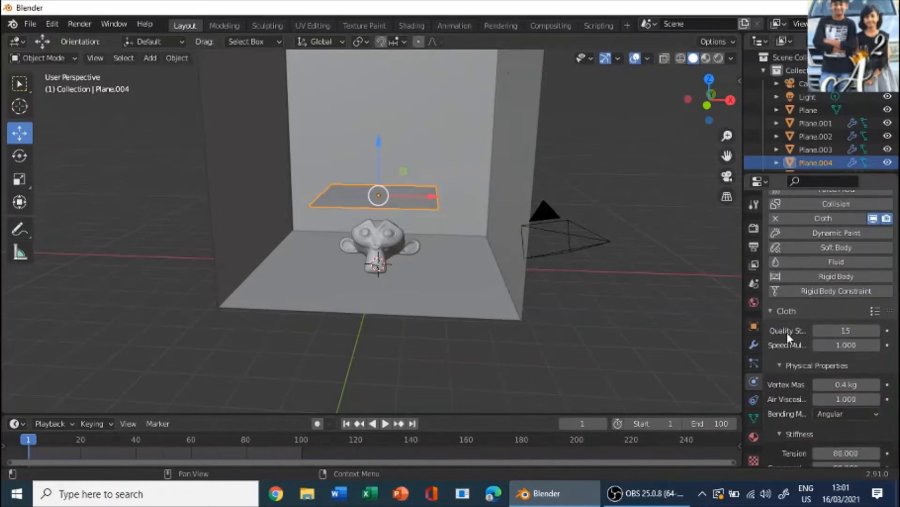
scroll(788, 335, "down", 1)
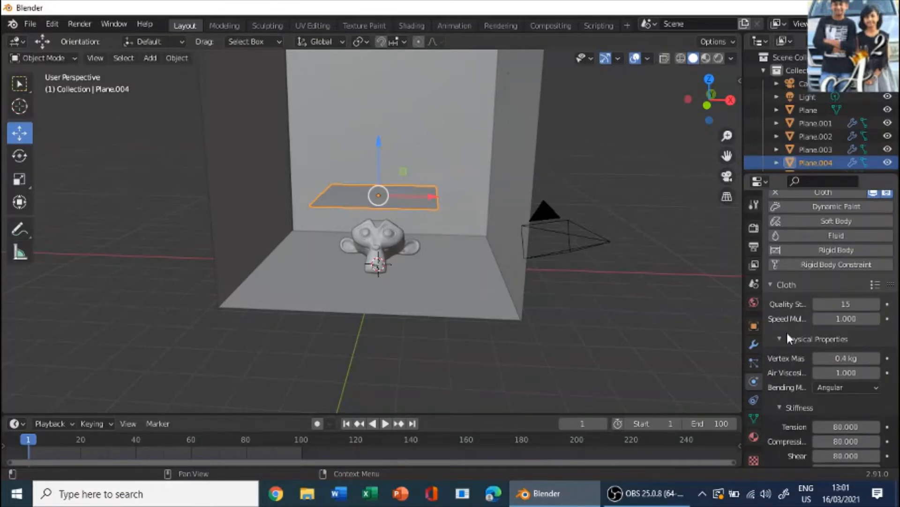
Set the cloth's quality steps to 10 and its speed multiplier to 1.4
left_click(857, 301)
type("10")
key("Return")
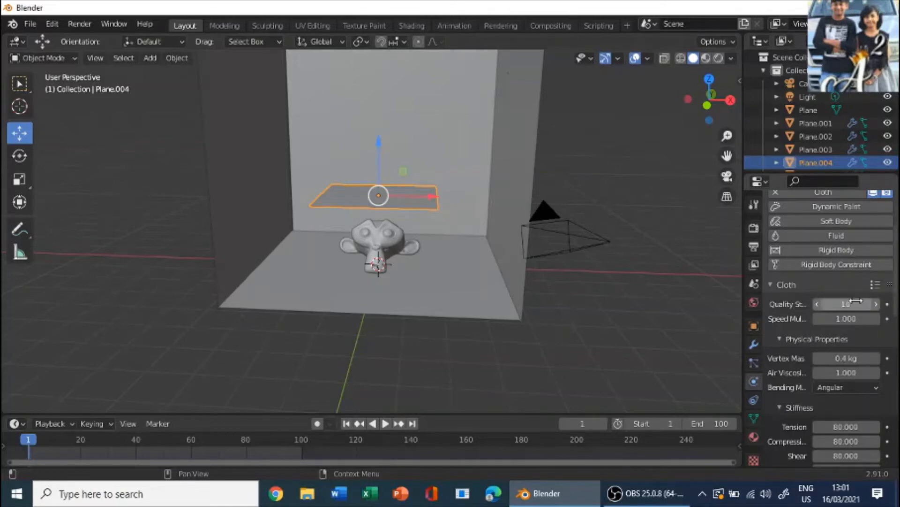
scroll(826, 299, "down", 3)
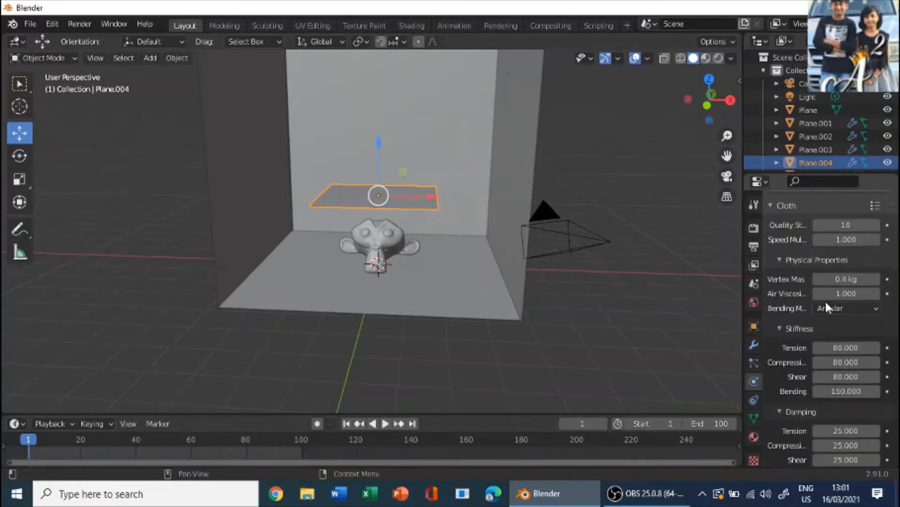
left_click(835, 240)
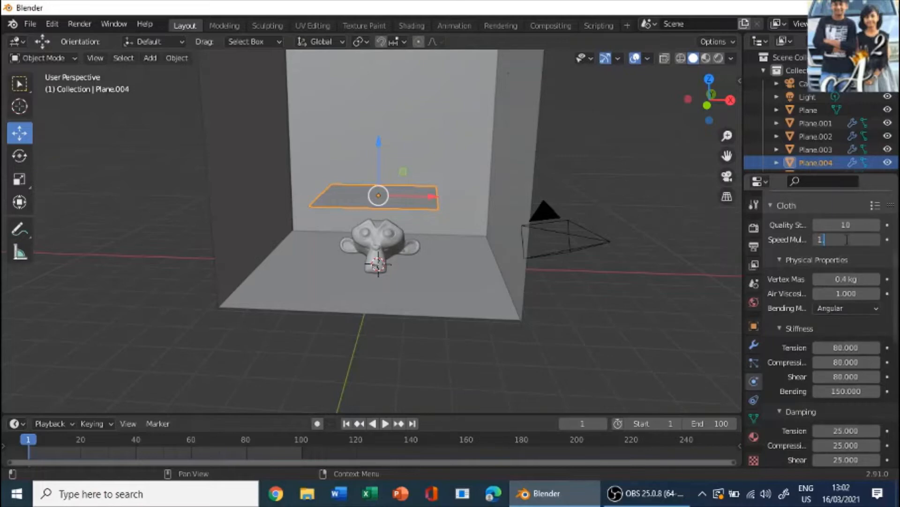
key("Return")
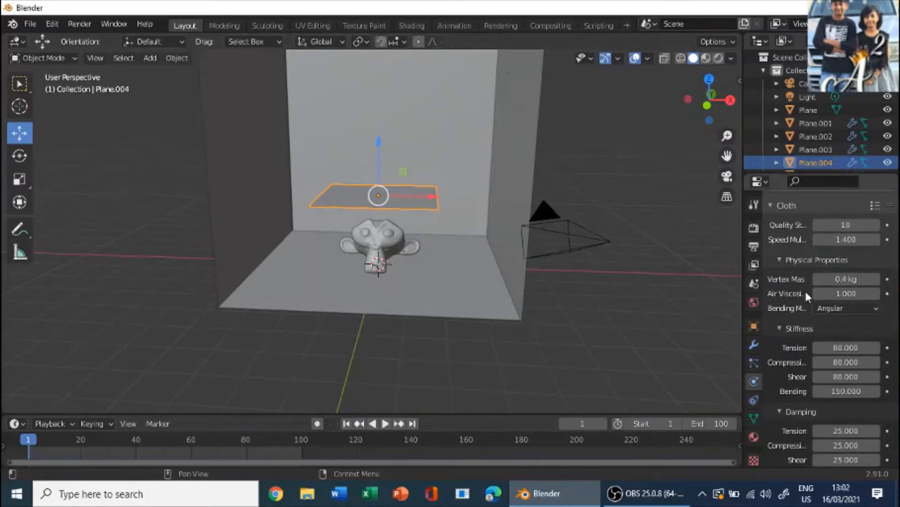
Set the cloth's vertex mass to 1.5 kg and its tension stiffness to 1500
scroll(800, 284, "down", 1)
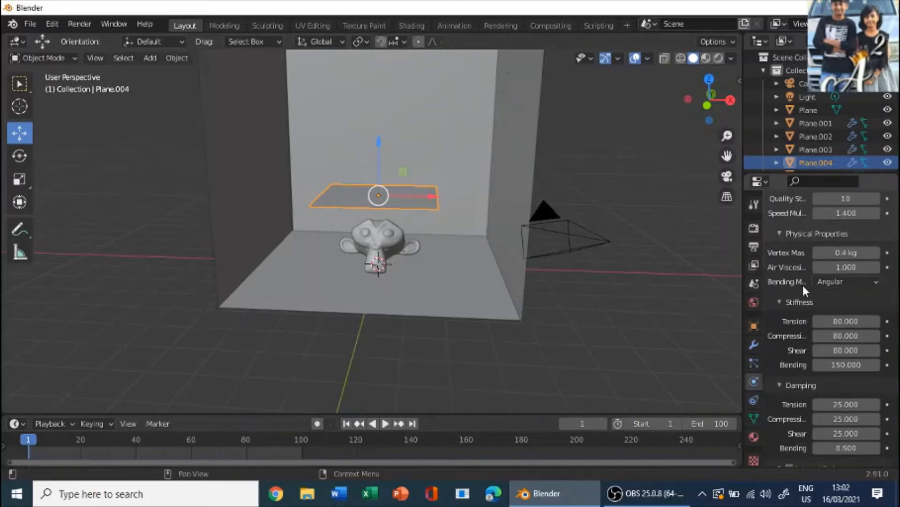
left_click(842, 253)
type("1.5")
key("Return")
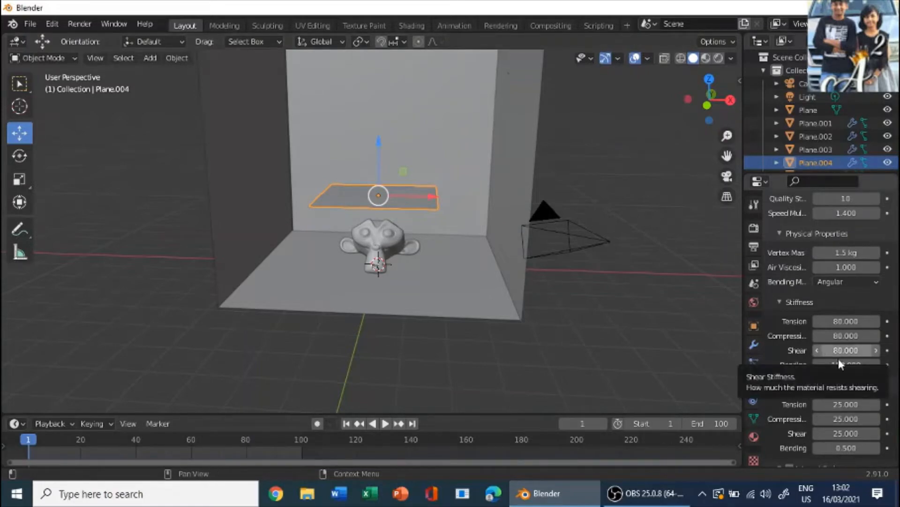
left_click(844, 321)
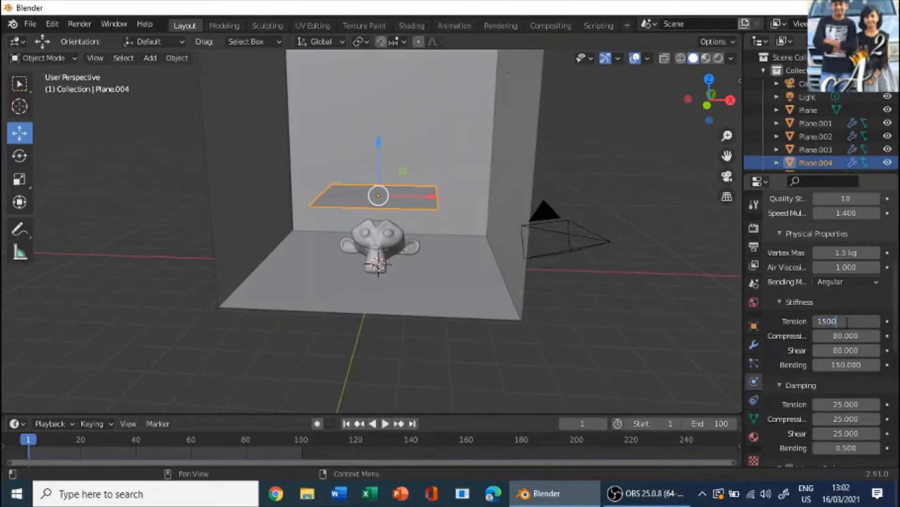
key("Return")
Set the cloth's tension, compression and shear damping to 50 and its bending damping to 0.3
scroll(844, 319, "down", 5)
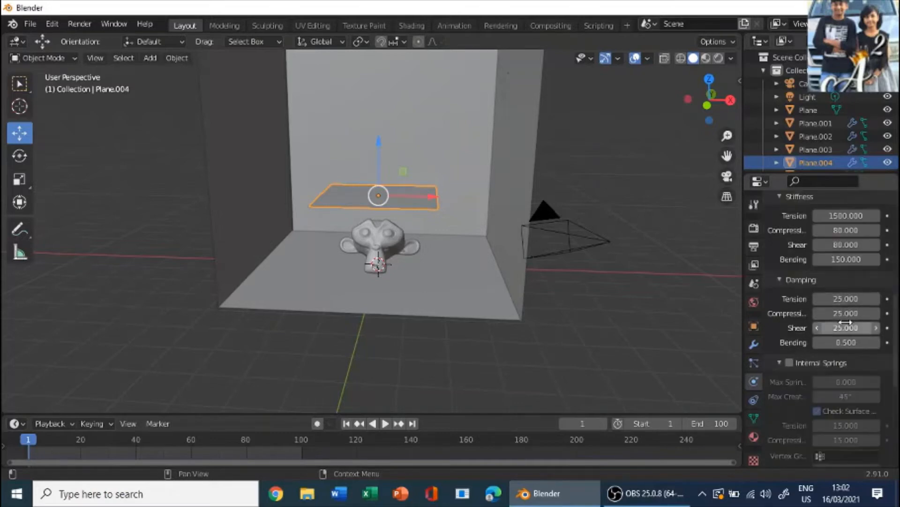
left_click(842, 298)
type("50")
key("Return")
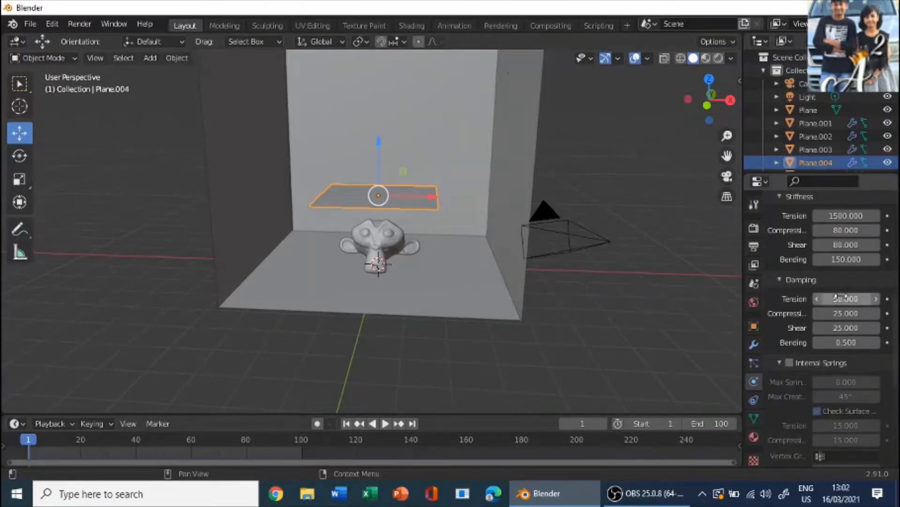
left_click(858, 313)
type("50")
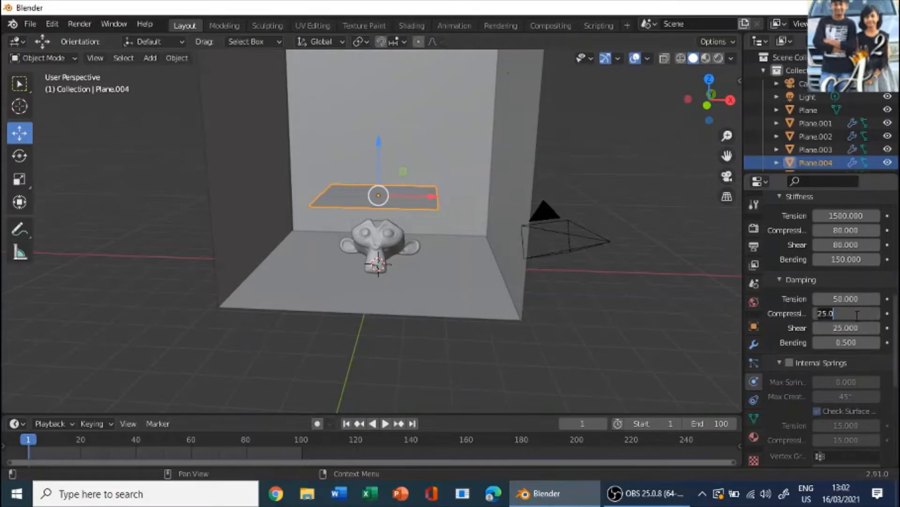
key("Return")
left_click(863, 329)
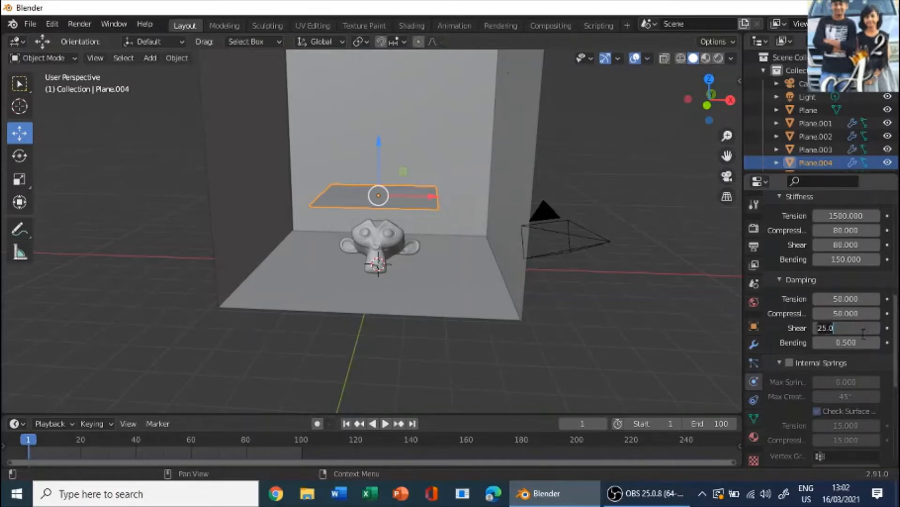
key("Return")
left_click(872, 344)
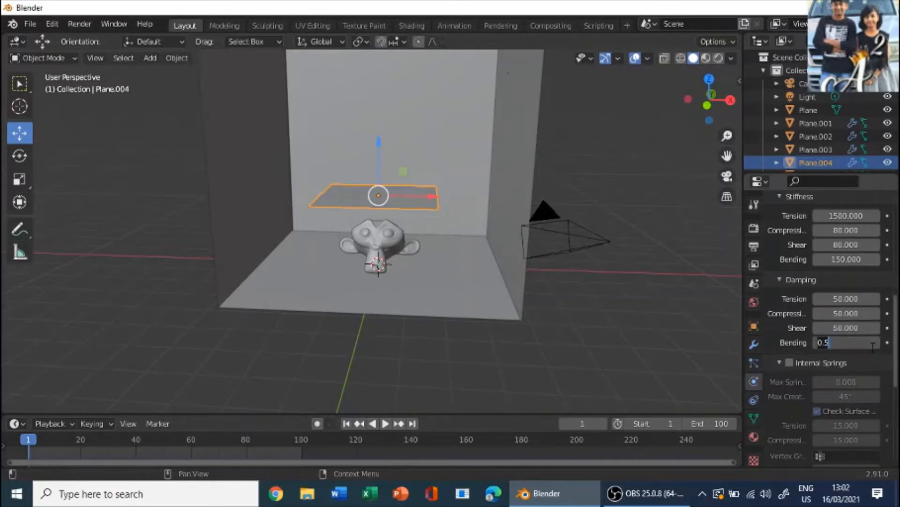
type("0.3")
key("Return")
Examine the cloth's Cache and Shape settings
scroll(797, 357, "down", 10)
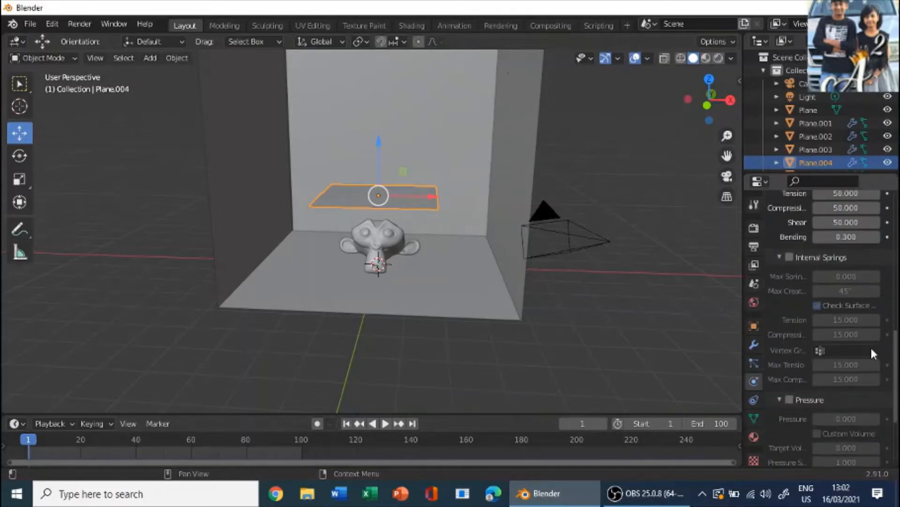
left_click(793, 396)
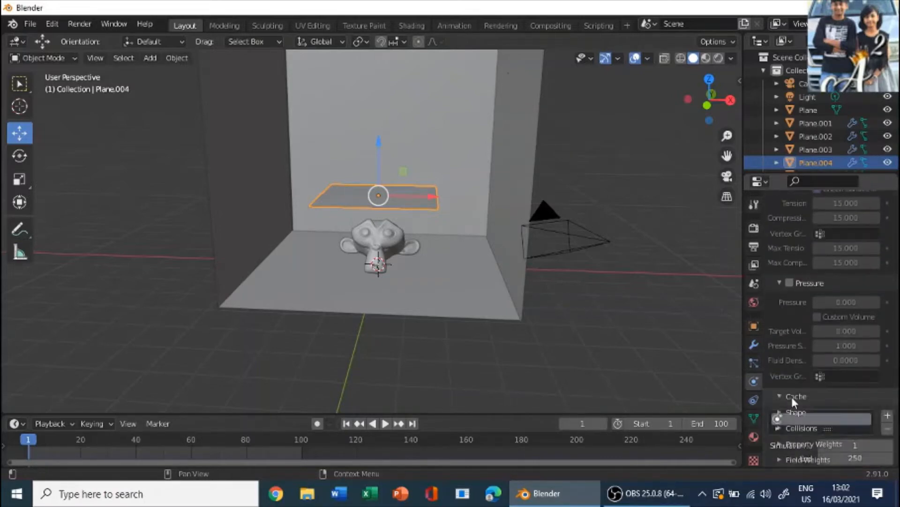
scroll(816, 385, "down", 5)
scroll(734, 341, "down", 4)
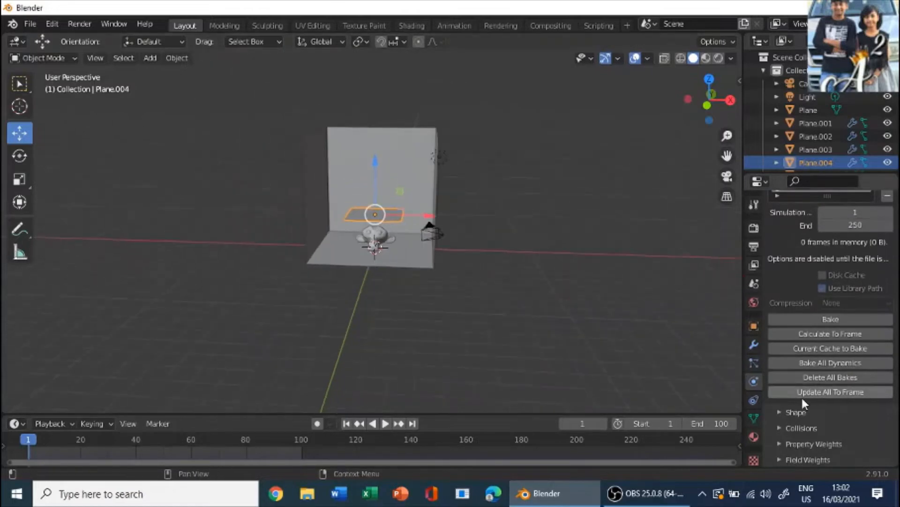
scroll(801, 399, "up", 1)
scroll(497, 307, "up", 3)
left_click(802, 438)
scroll(802, 436, "down", 5)
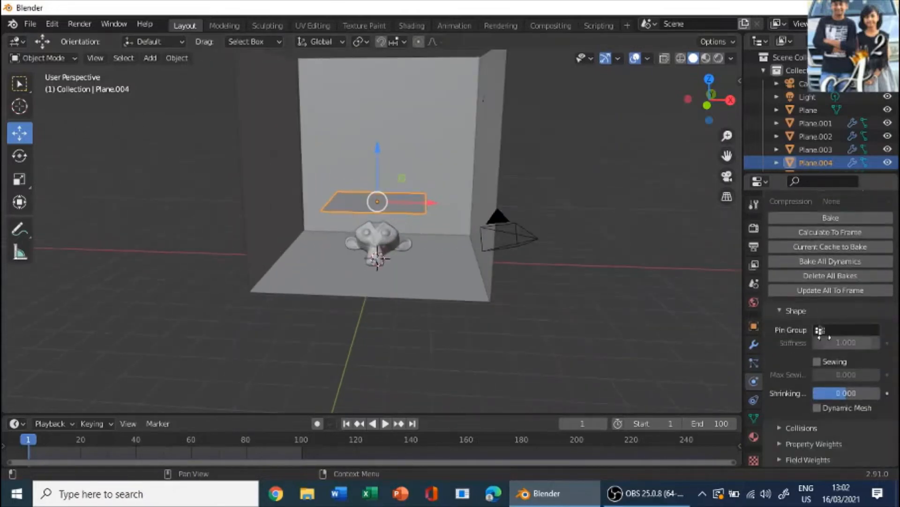
left_click(800, 316)
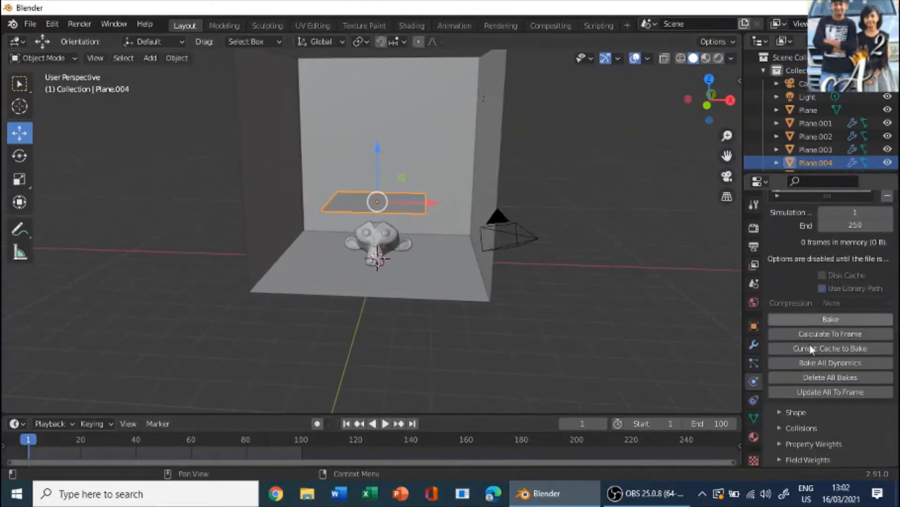
Set the cloth's collision quality to 5 and object collision distance to 0.02 m, and enable Self Collisions
left_click(805, 424)
scroll(840, 408, "down", 4)
scroll(856, 376, "down", 3)
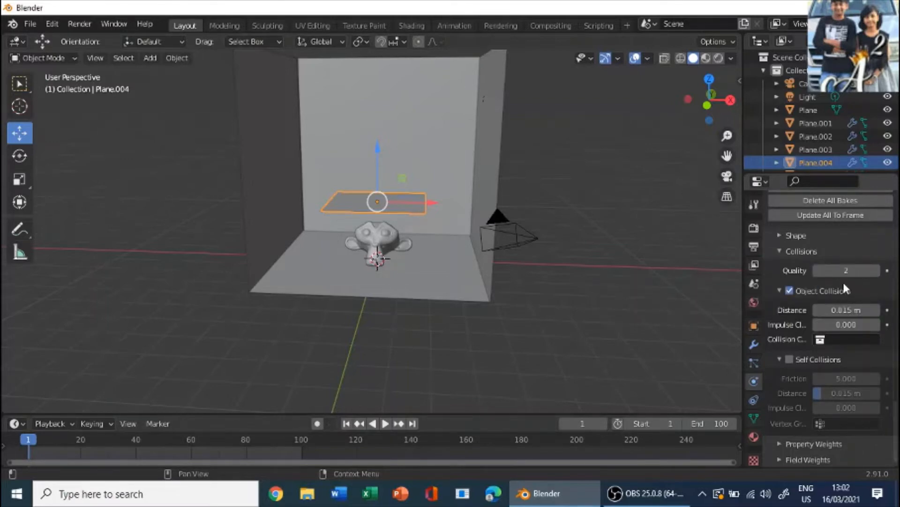
left_click(844, 271)
type("5")
key("Return")
left_click(833, 310)
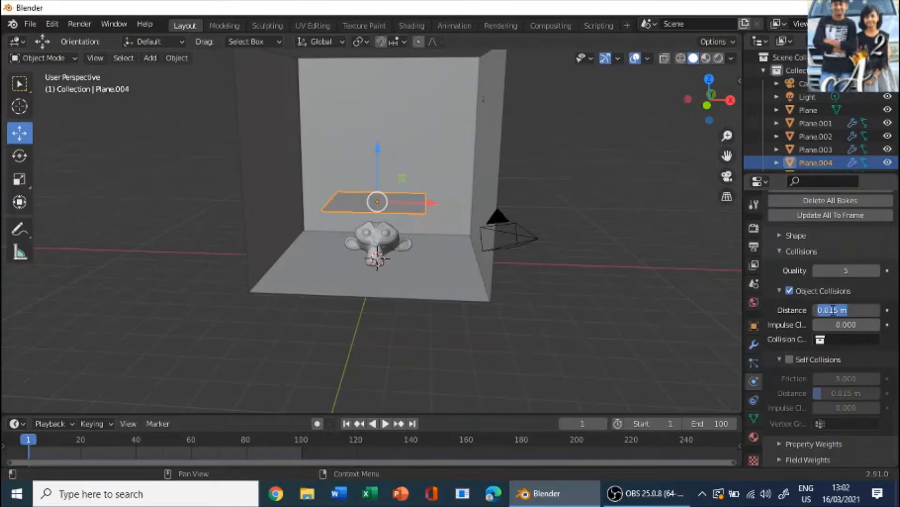
type("0.02")
key("Return")
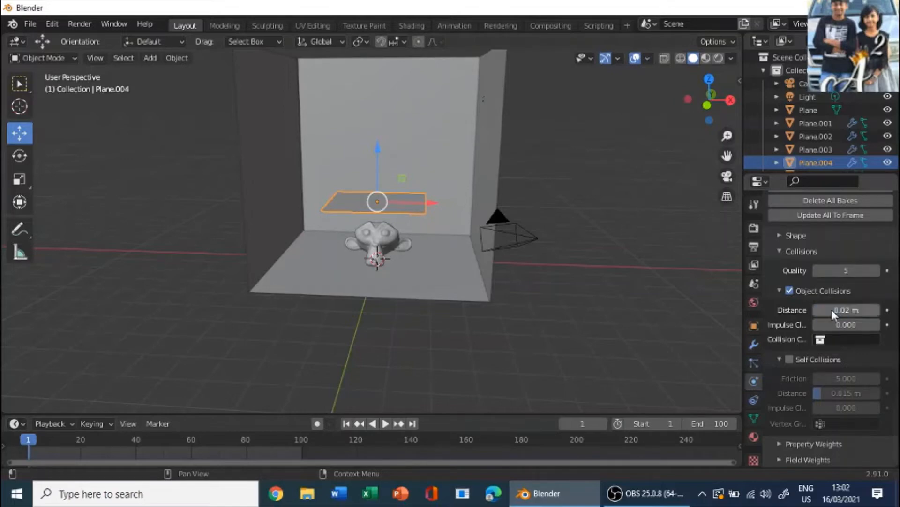
left_click(788, 360)
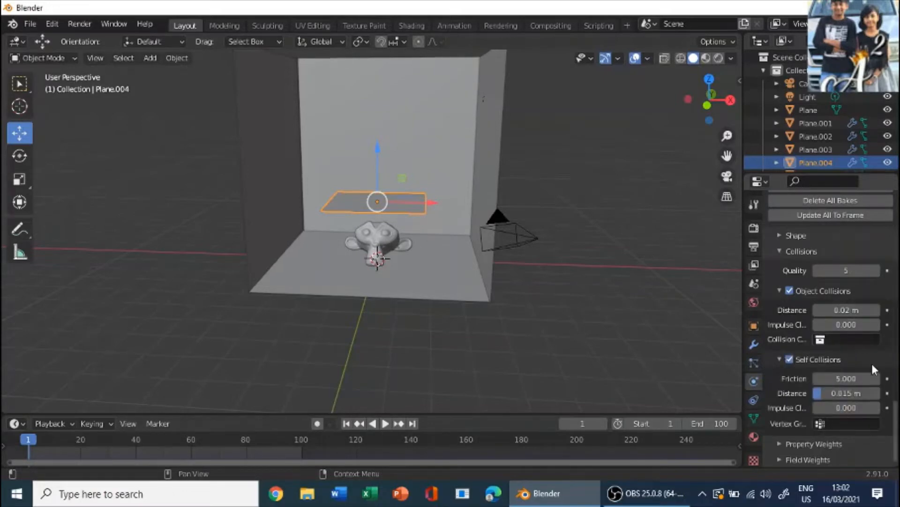
Set the Gravity field weight of the cloth to 1.6
left_click(825, 460)
scroll(809, 397, "down", 8)
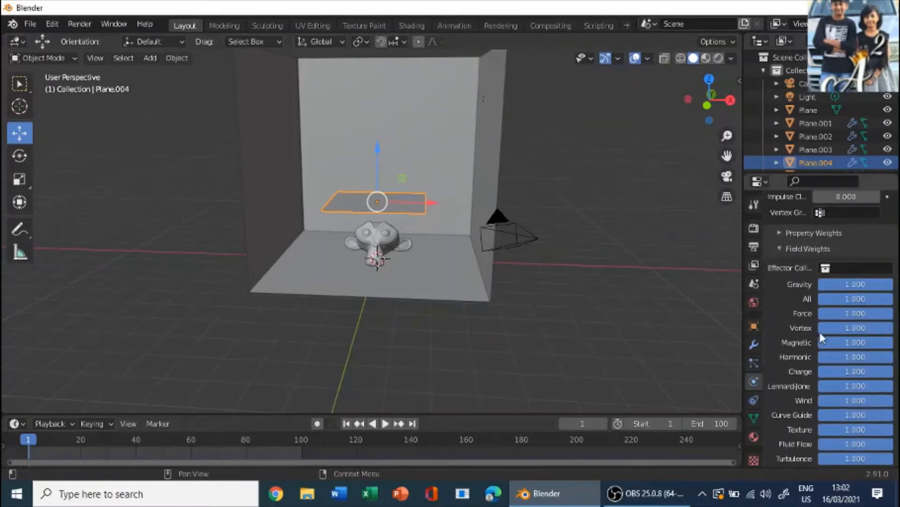
left_click(851, 283)
type("1.6")
key("Return")
Deselect the plane and play the cloth simulation from a front view of the room, stopping at frame 36
left_click(680, 317)
scroll(556, 312, "up", 3)
middle_click_drag(556, 311, 502, 343)
scroll(620, 326, "down", 5)
scroll(491, 328, "up", 2)
key("space")
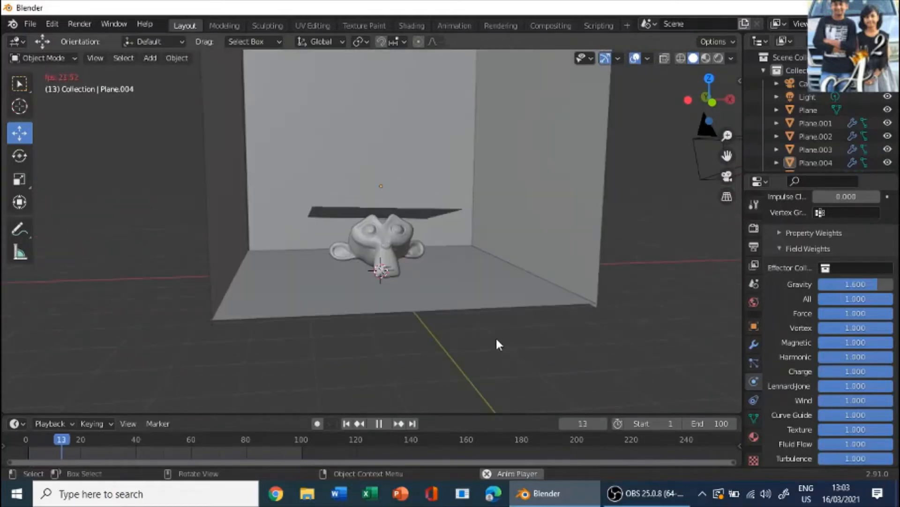
key("space")
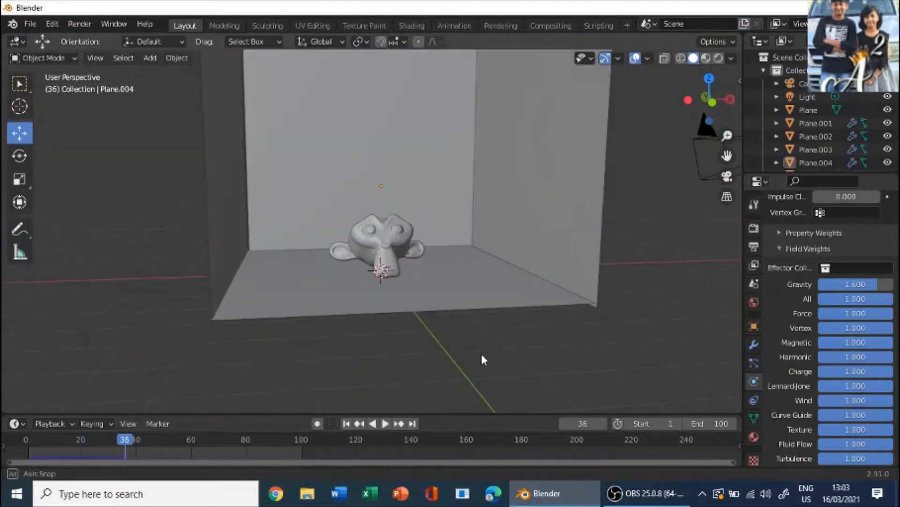
Return the timeline to frame 0 and open the plane above the monkey head in Edit Mode
middle_click_drag(482, 354, 298, 406)
left_click_drag(120, 438, 739, 442)
scroll(392, 320, "down", 3)
middle_click_drag(392, 319, 534, 376)
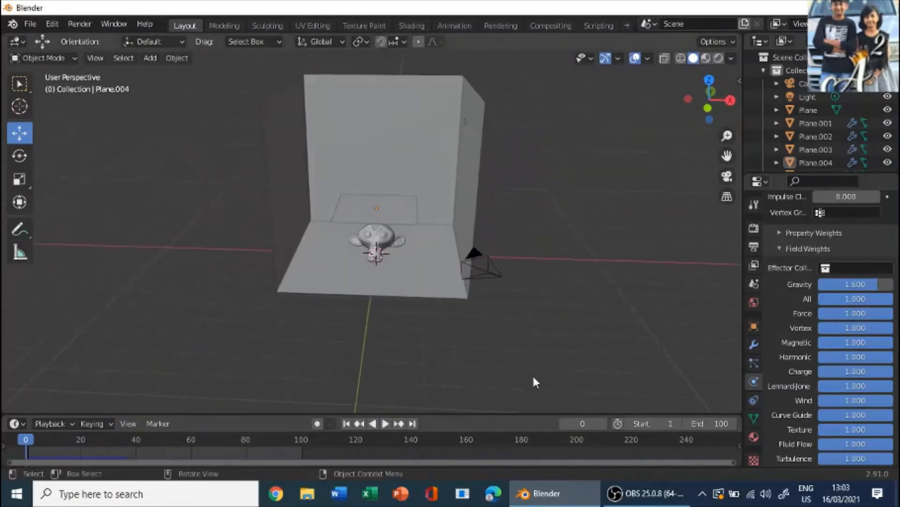
left_click(392, 212)
middle_click_drag(375, 332, 389, 361)
left_click(43, 58)
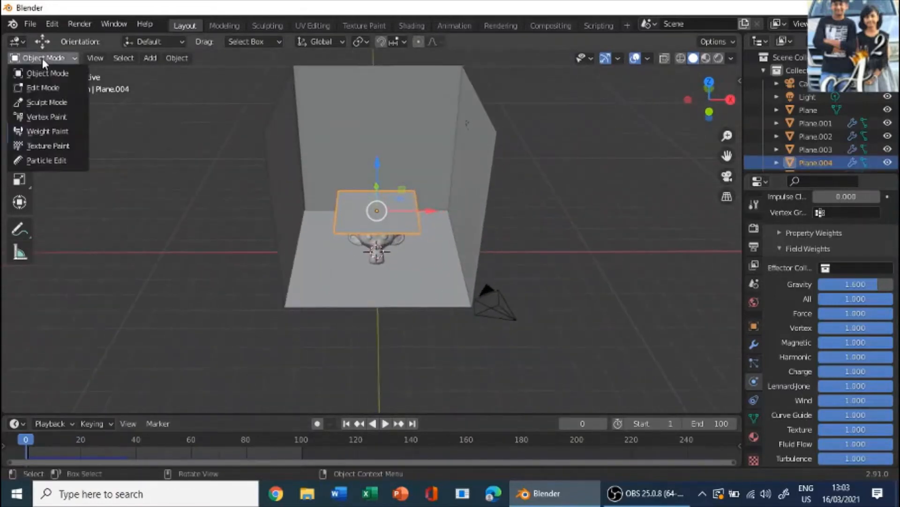
left_click(42, 88)
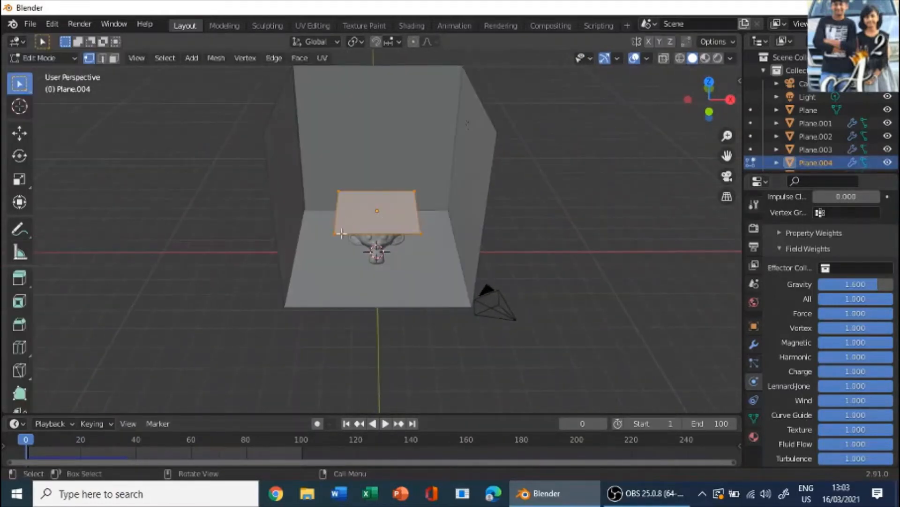
Subdivide the cloth plane with the number of cuts set to 90
right_click(366, 210)
left_click(362, 183)
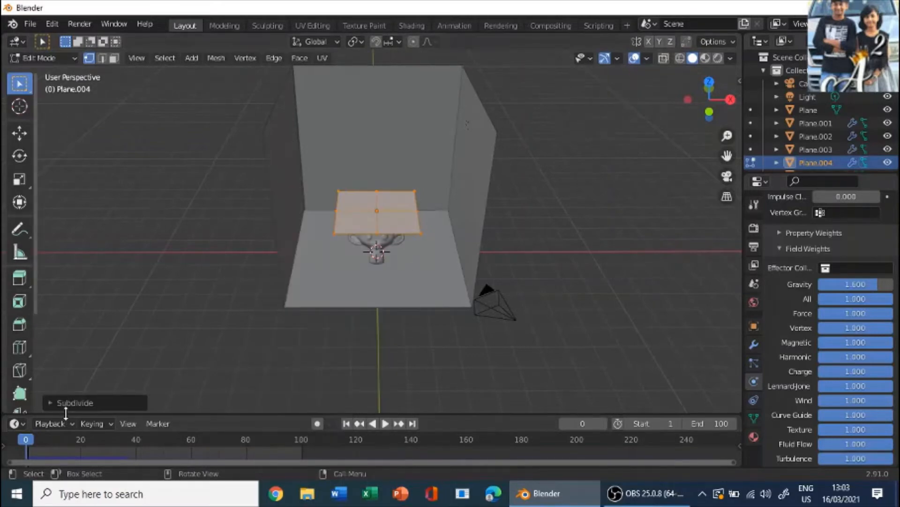
left_click(75, 403)
left_click(182, 312)
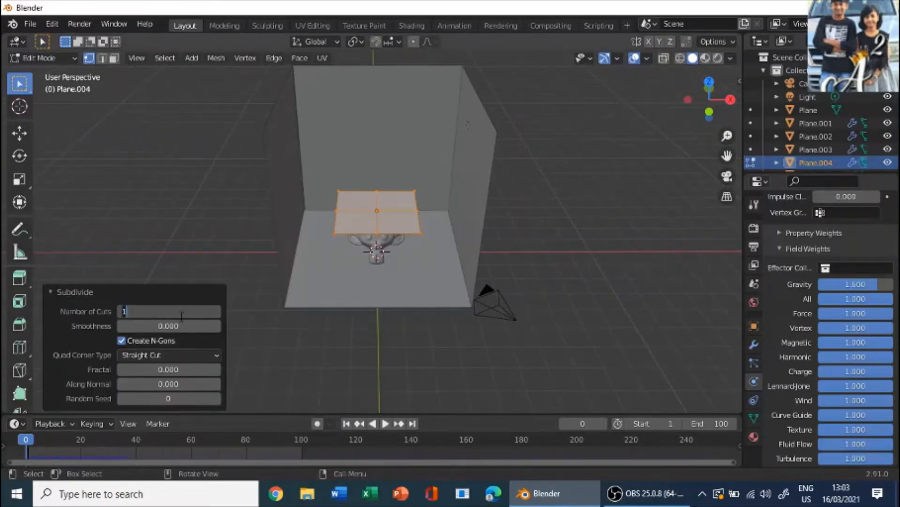
type("90")
key("Return")
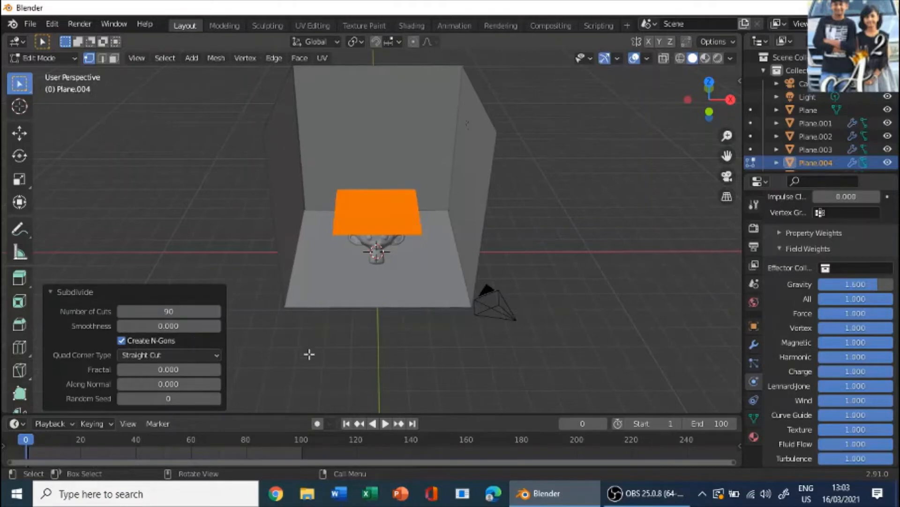
Deselect the plane's mesh and go back to Object Mode
left_click(310, 376)
mouse_move(382, 362)
middle_mouse_down()
mouse_move(424, 361)
mouse_move(384, 362)
middle_mouse_up()
scroll(384, 361, "up", 2)
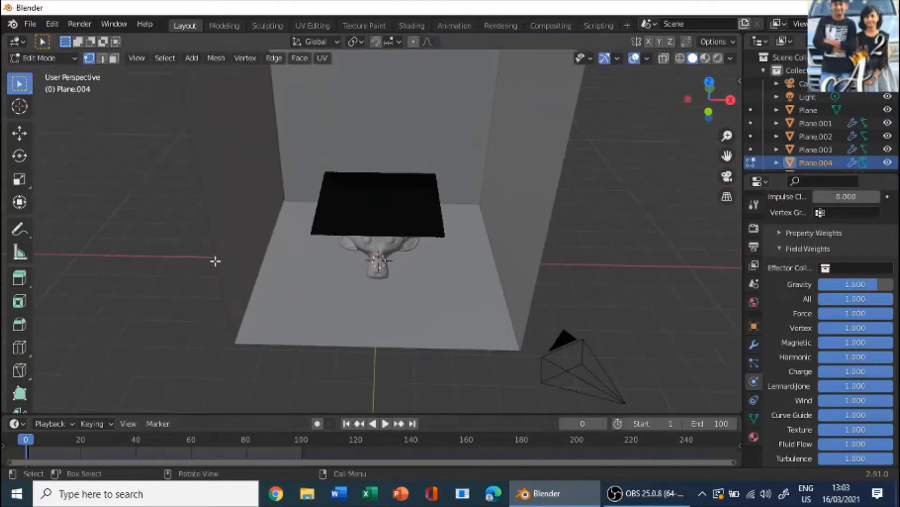
left_click(51, 56)
left_click(50, 73)
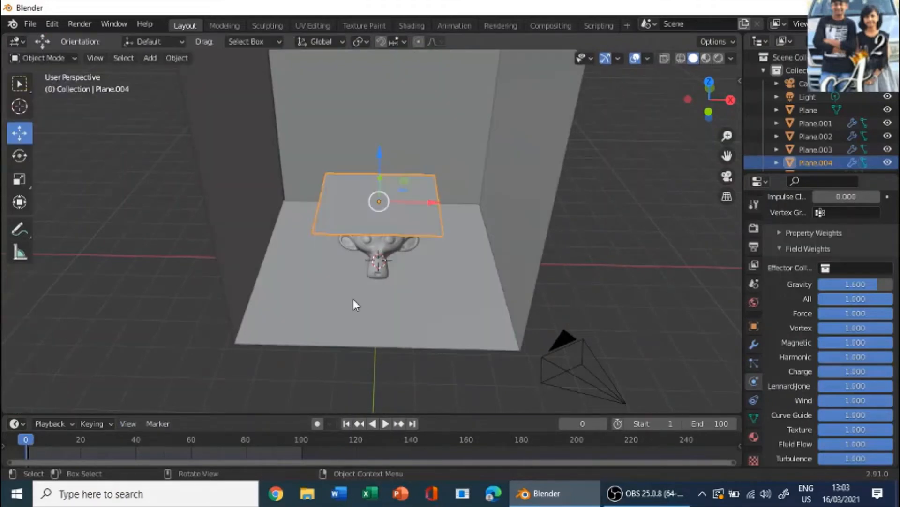
Play the cloth simulation from a front view of the room and stop it at frame 18
middle_click_drag(353, 300, 359, 256)
key("space")
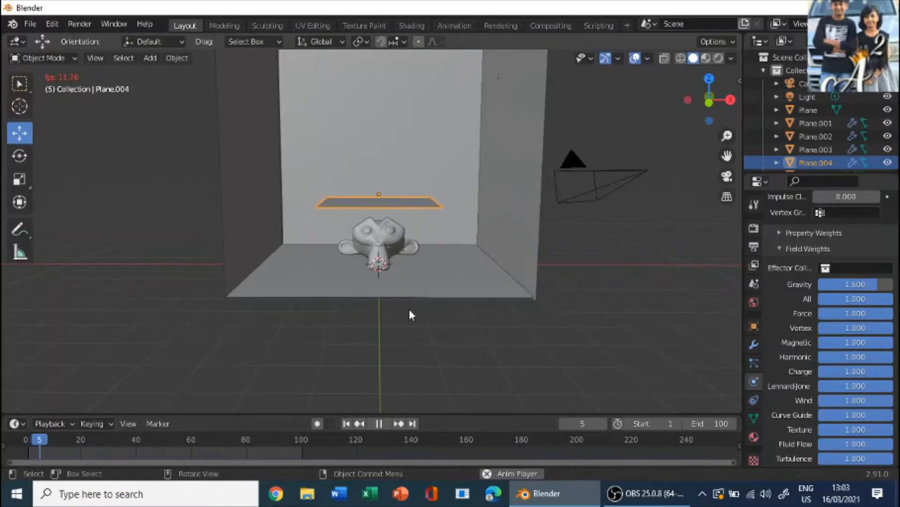
scroll(553, 214, "down", 3)
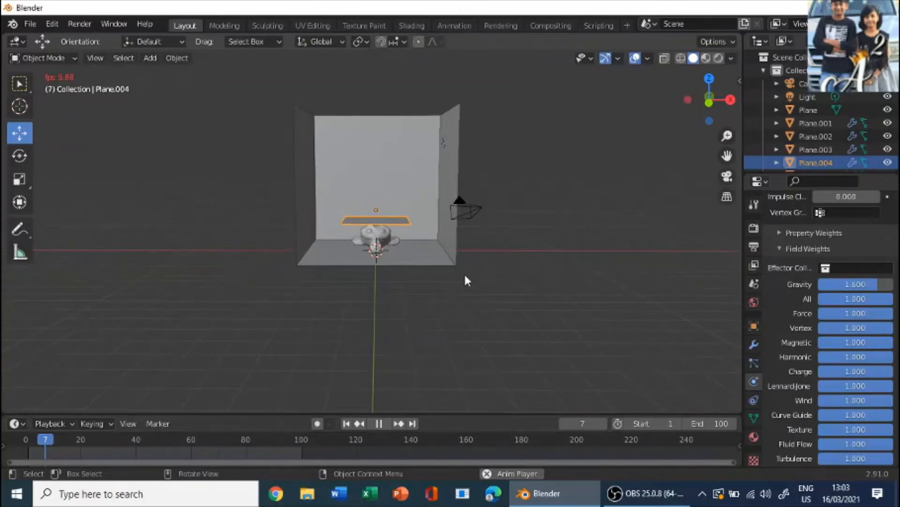
scroll(380, 241, "up", 2)
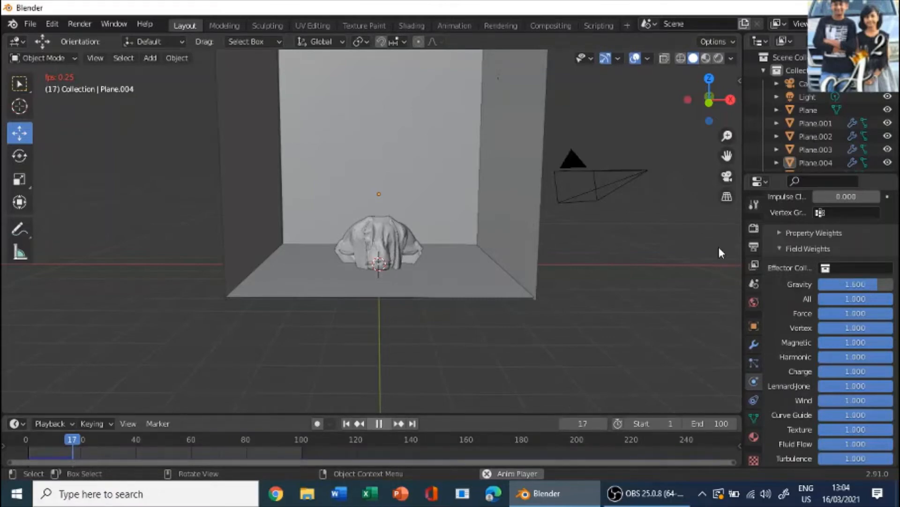
key("space")
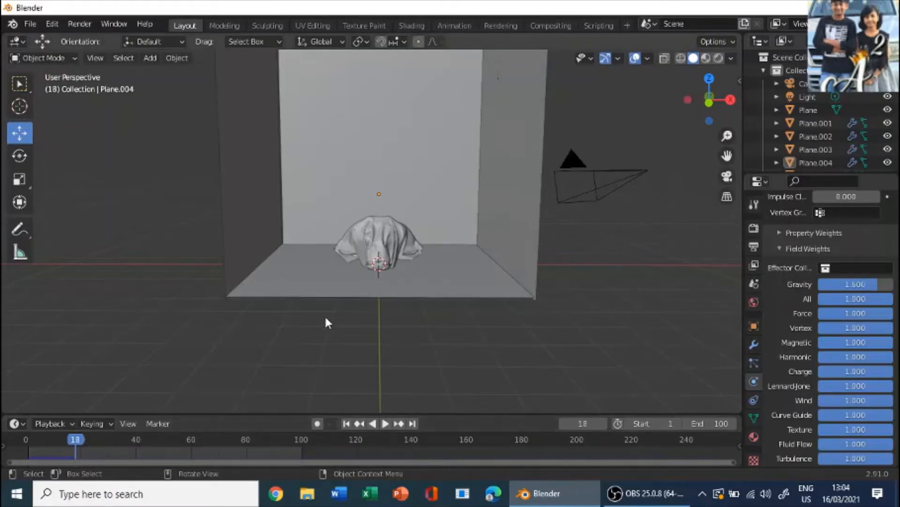
Set the end frame of the cloth's simulation cache to 100
scroll(809, 331, "up", 10)
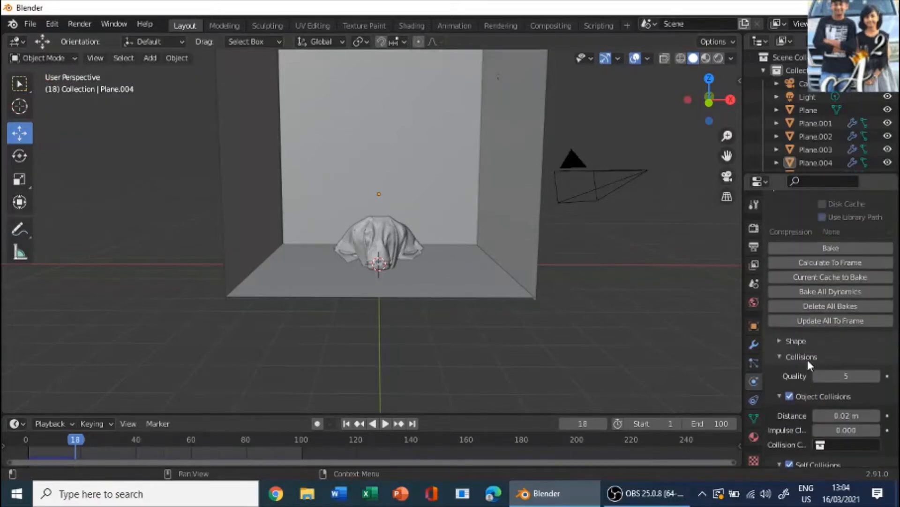
scroll(808, 364, "up", 8)
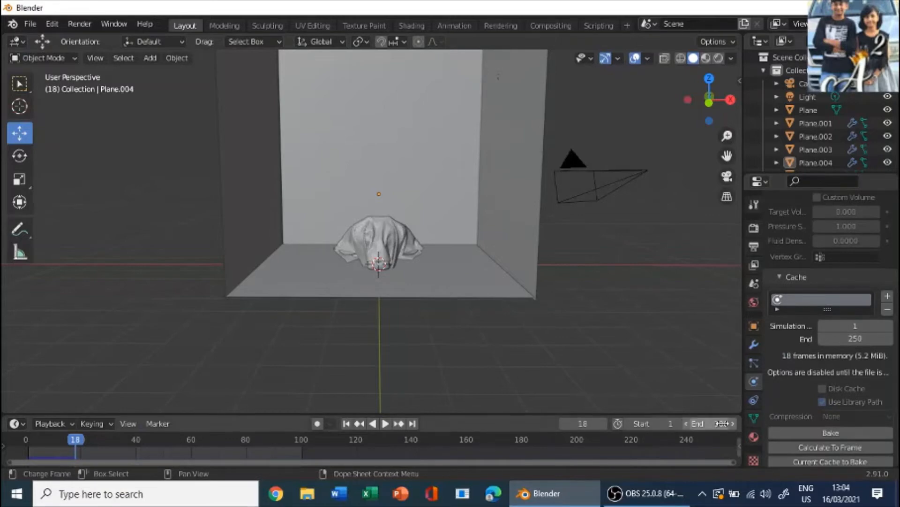
left_click(827, 338)
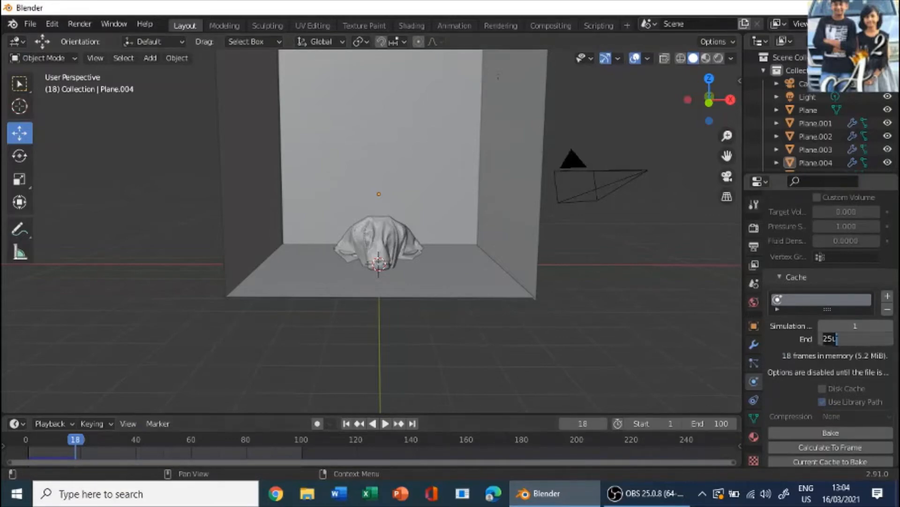
type("100")
key("Return")
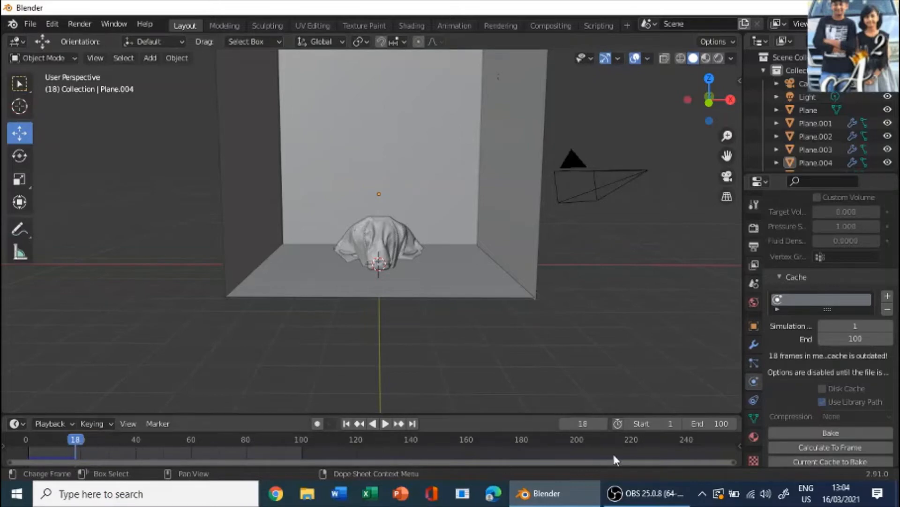
Move the timeline's current frame back to 0
scroll(347, 437, "down", 1)
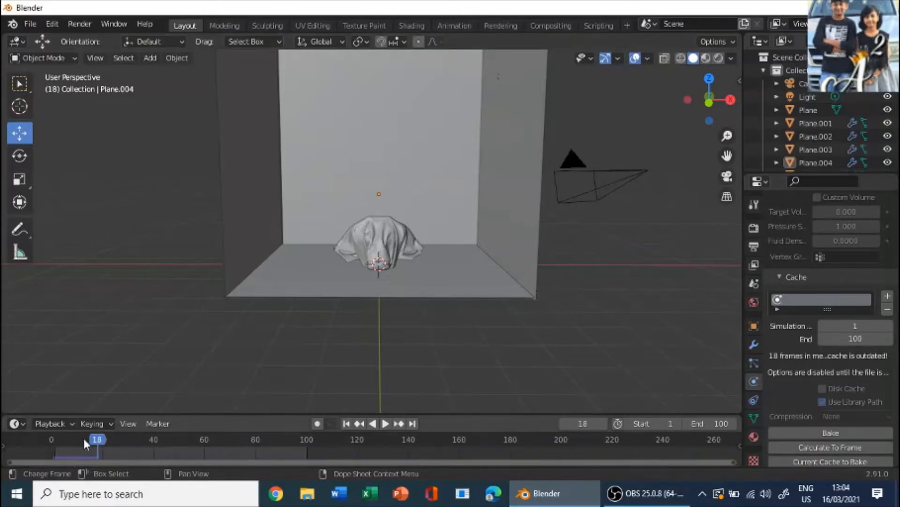
left_click_drag(95, 435, 59, 443)
scroll(70, 455, "up", 4)
scroll(69, 455, "down", 4)
left_click(52, 441)
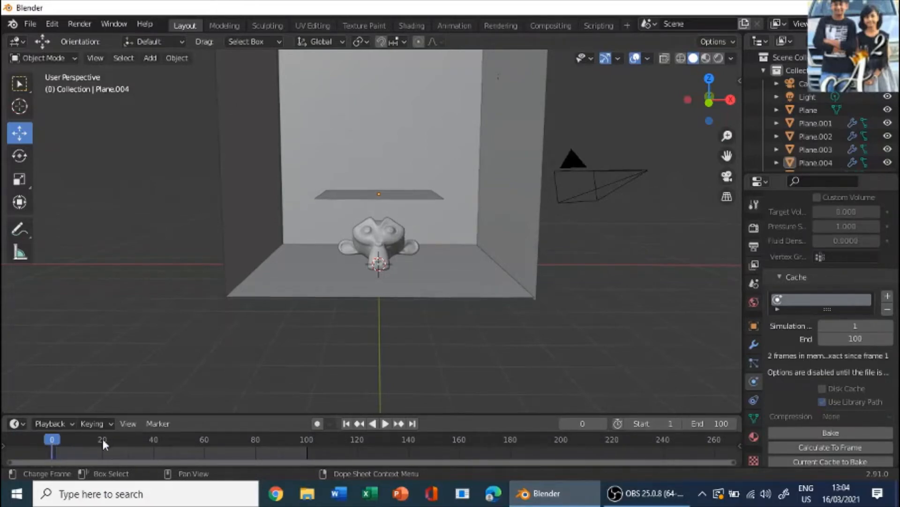
Bake the cloth simulation's cache
scroll(859, 297, "down", 3)
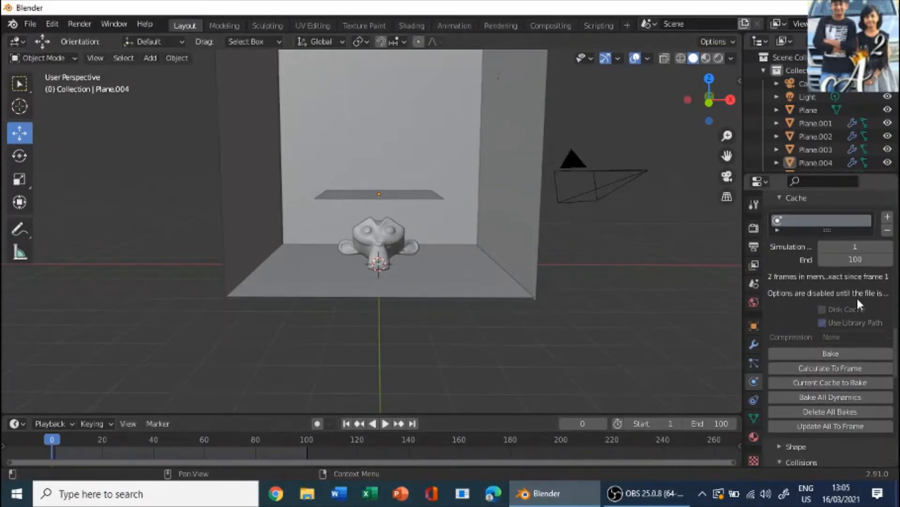
scroll(857, 298, "down", 2)
scroll(807, 253, "up", 4)
scroll(831, 272, "down", 3)
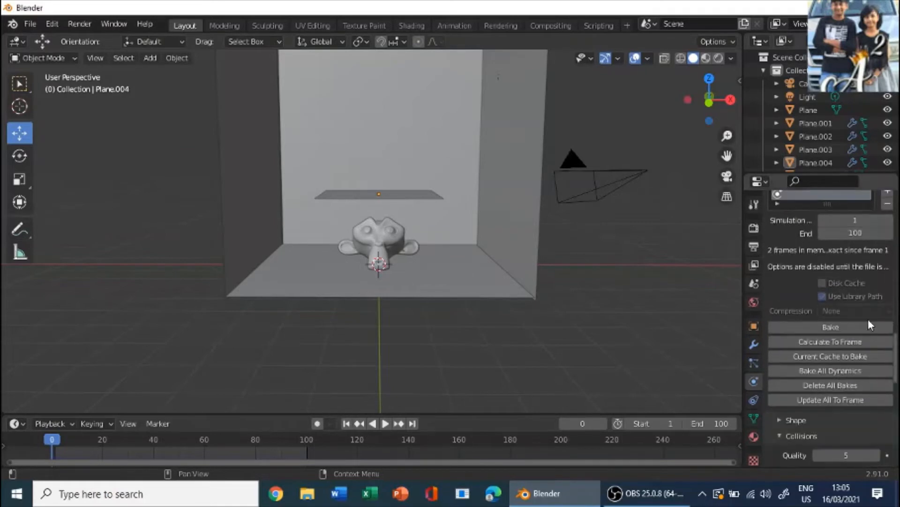
left_click(843, 326)
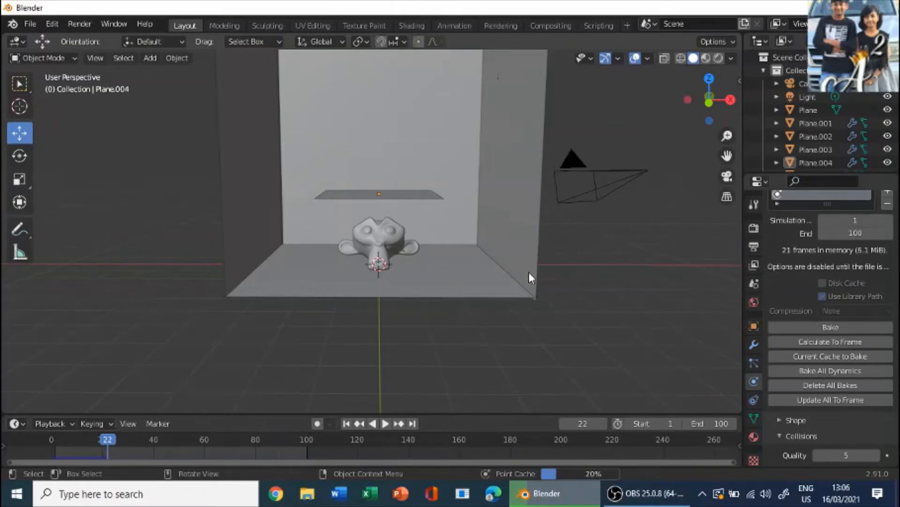
Minimize Blender while it bakes, switch to Chrome and open texturehaven.com/textures/
left_click(826, 6)
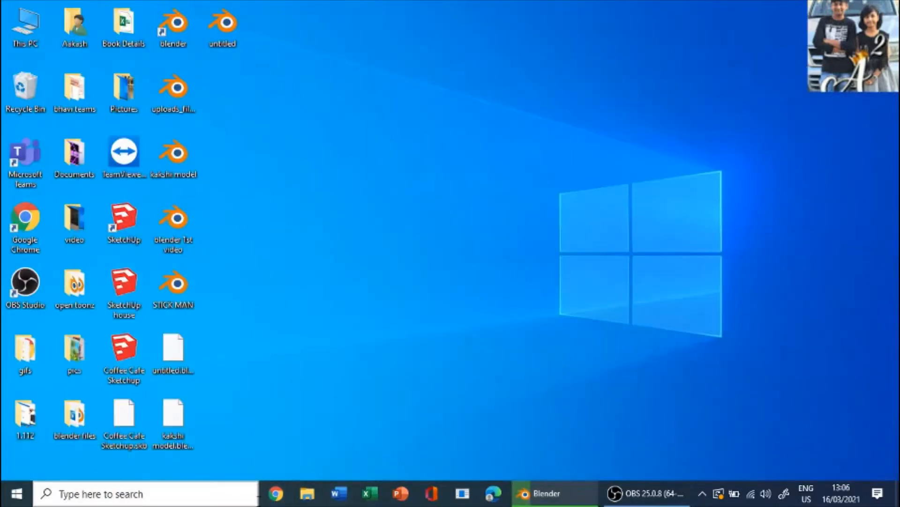
left_click(268, 496)
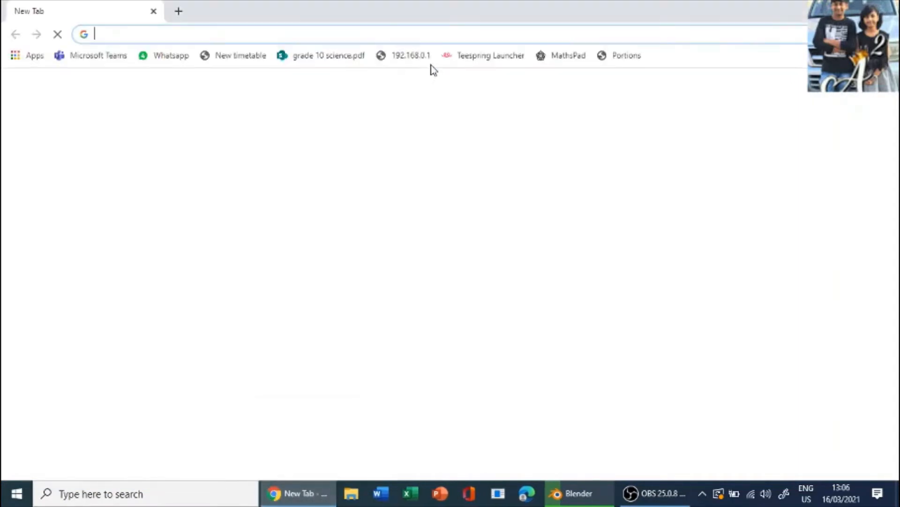
left_click(349, 32)
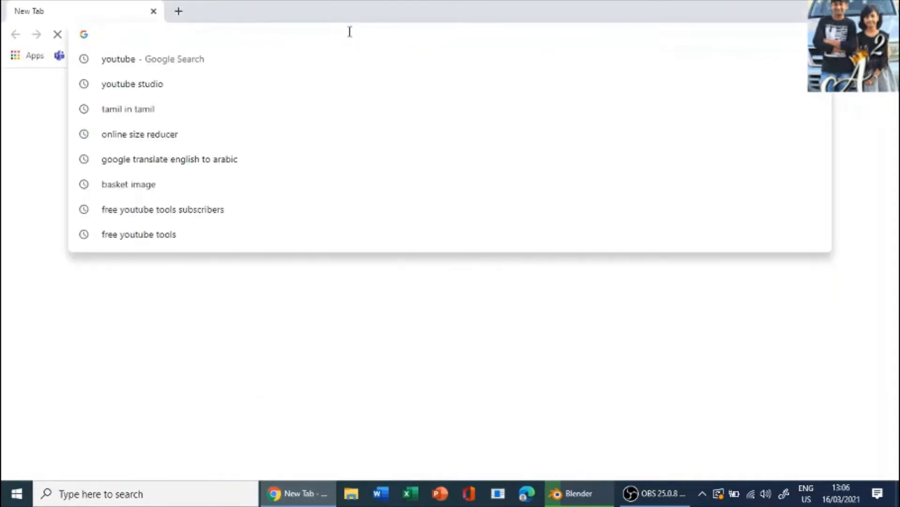
left_click(1, 135)
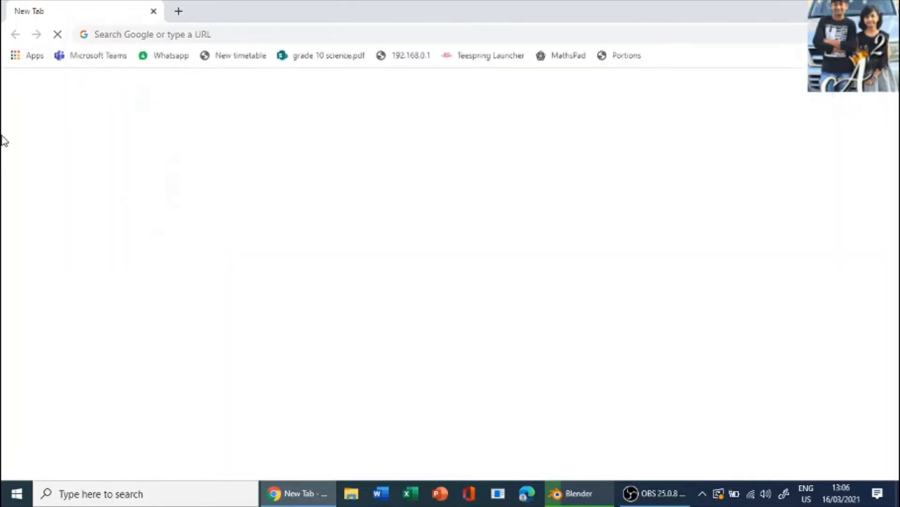
left_click(266, 35)
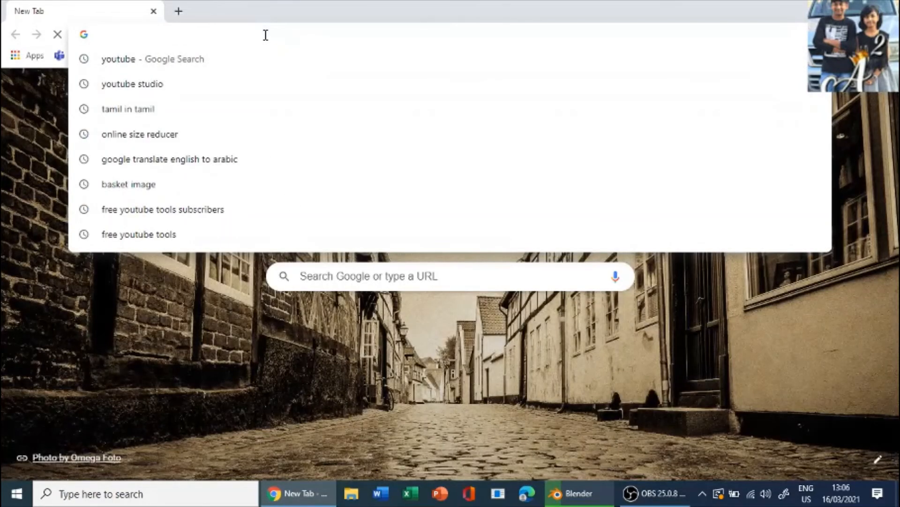
type("te")
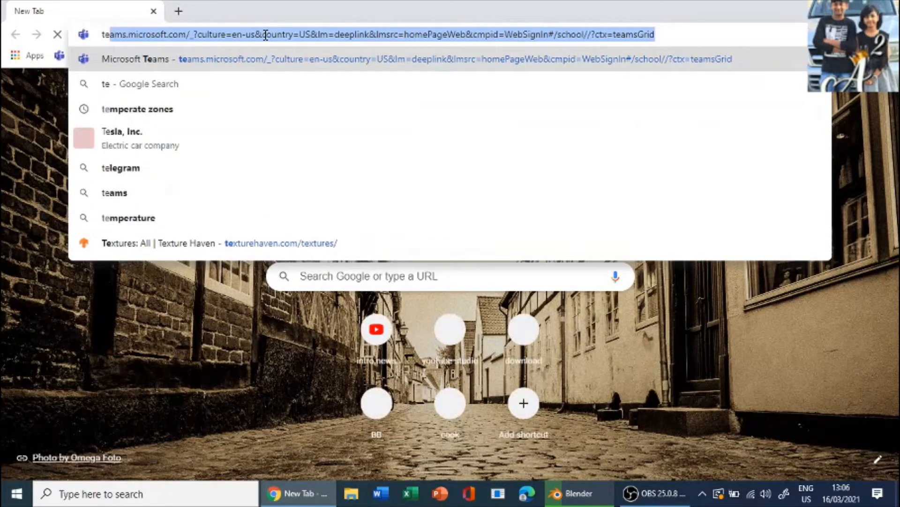
type("c")
key("BackSpace")
type("xturehaven.com/textures/")
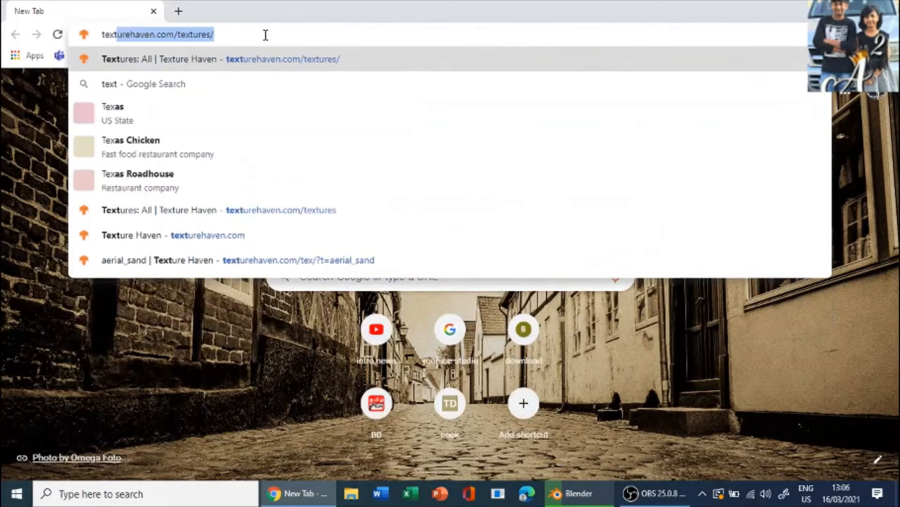
key("Return")
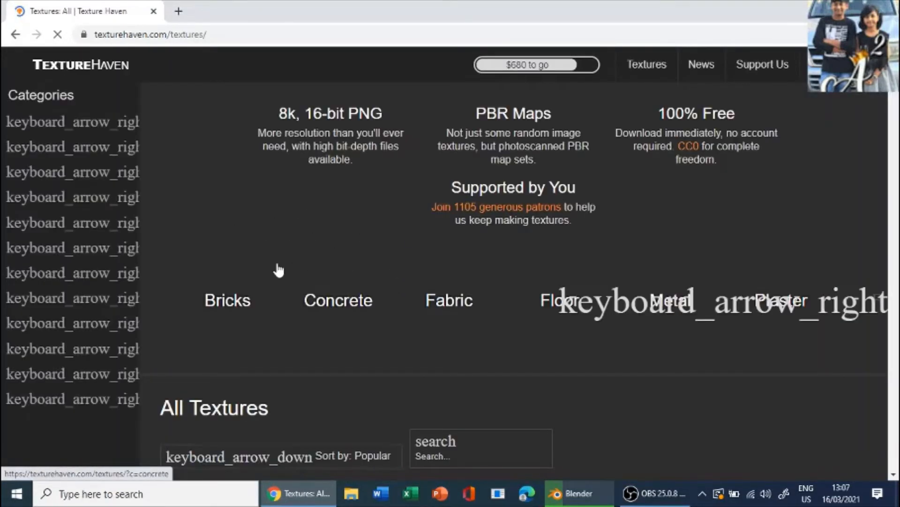
Browse the texture categories and the All Textures list on Texture Haven
scroll(566, 318, "down", 3)
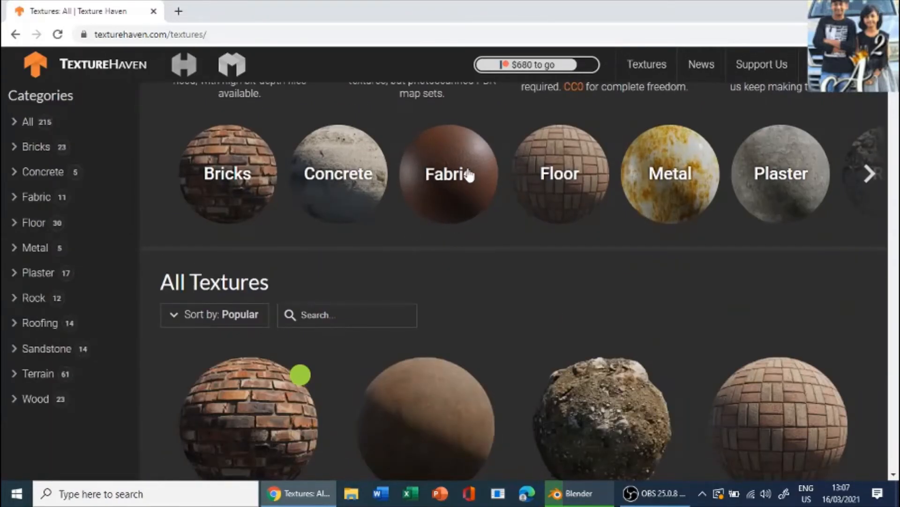
left_click(872, 184)
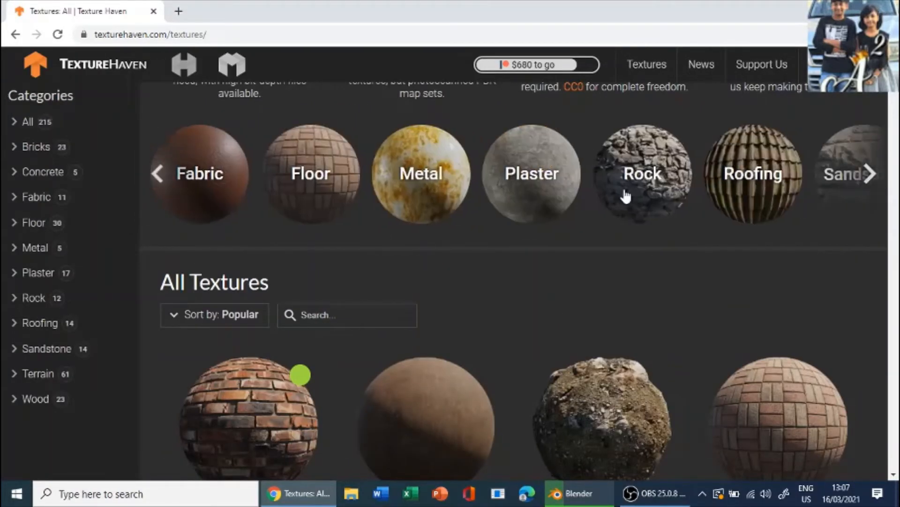
left_click(856, 181)
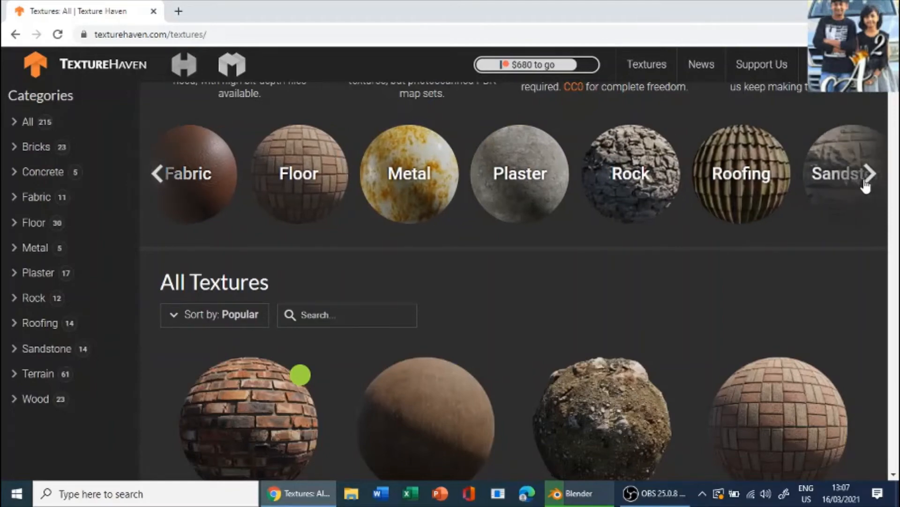
scroll(646, 185, "down", 1)
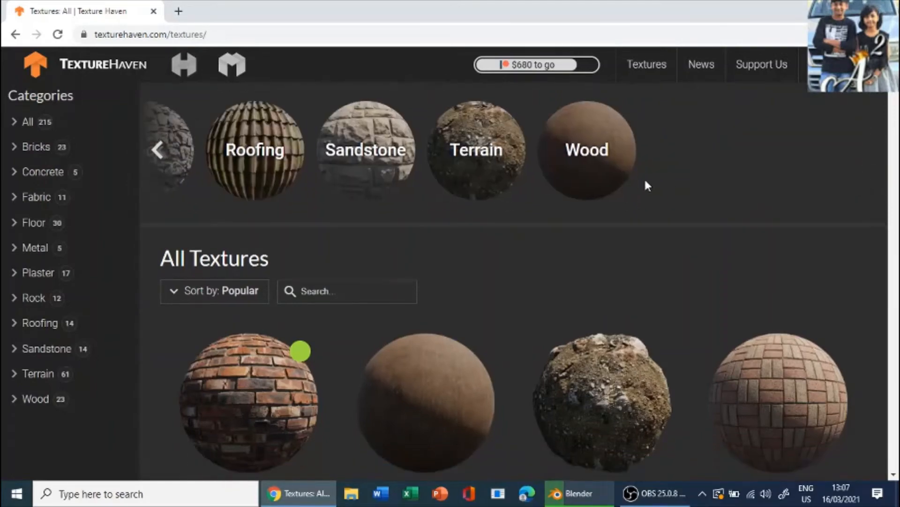
scroll(609, 130, "up", 3)
scroll(569, 312, "down", 4)
scroll(384, 362, "down", 5)
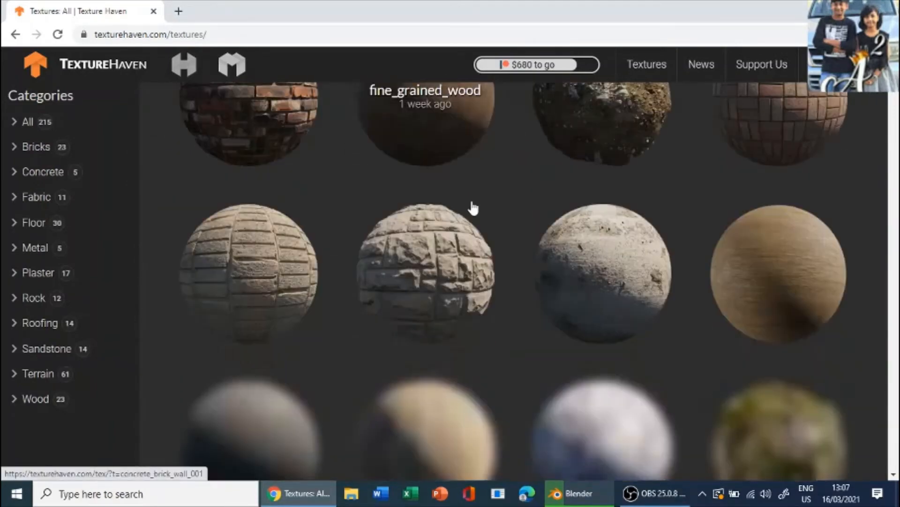
scroll(434, 147, "up", 1)
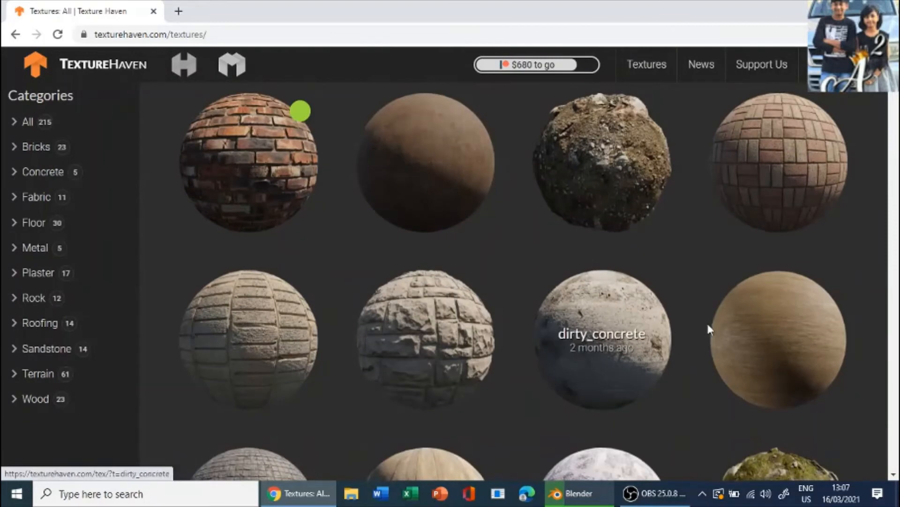
Open the plywood texture from the fine_grained_wood page and download all its maps as 1k JPG
left_click(407, 168)
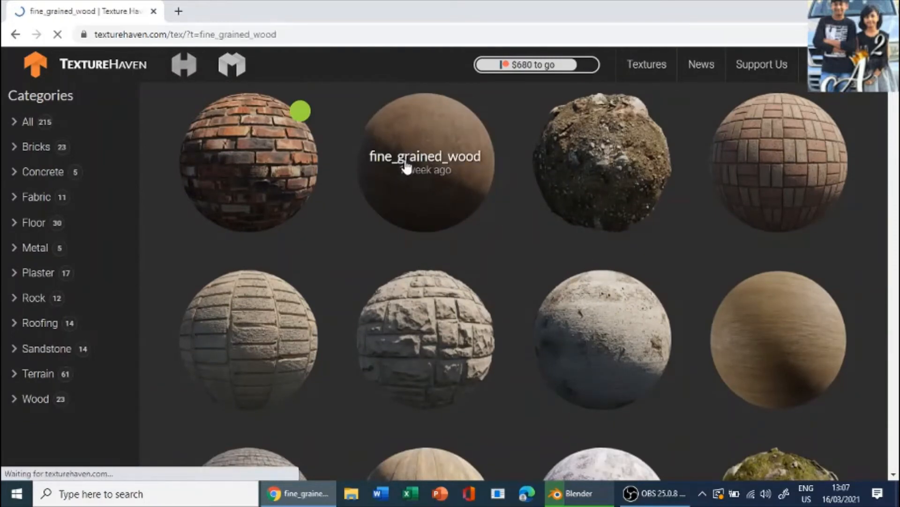
scroll(398, 181, "down", 15)
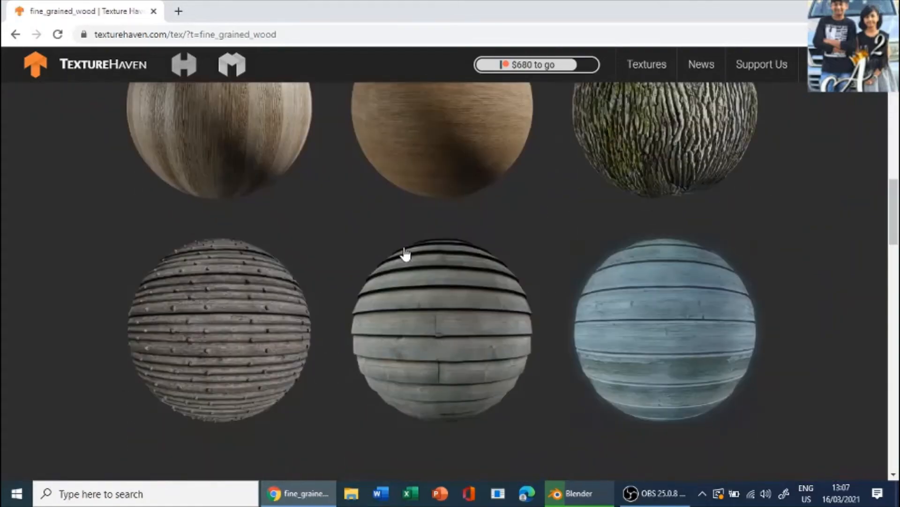
scroll(438, 246, "up", 3)
left_click(453, 280)
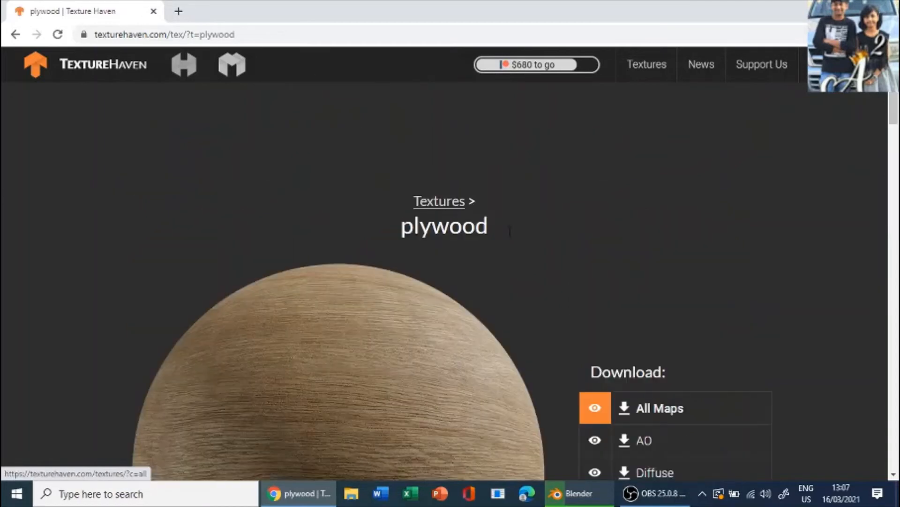
scroll(510, 230, "down", 3)
left_click(686, 278)
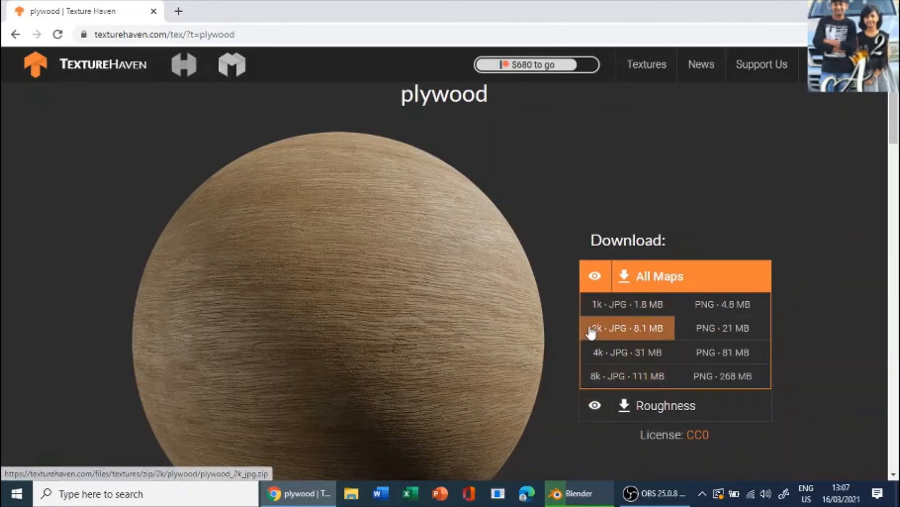
left_click(610, 306)
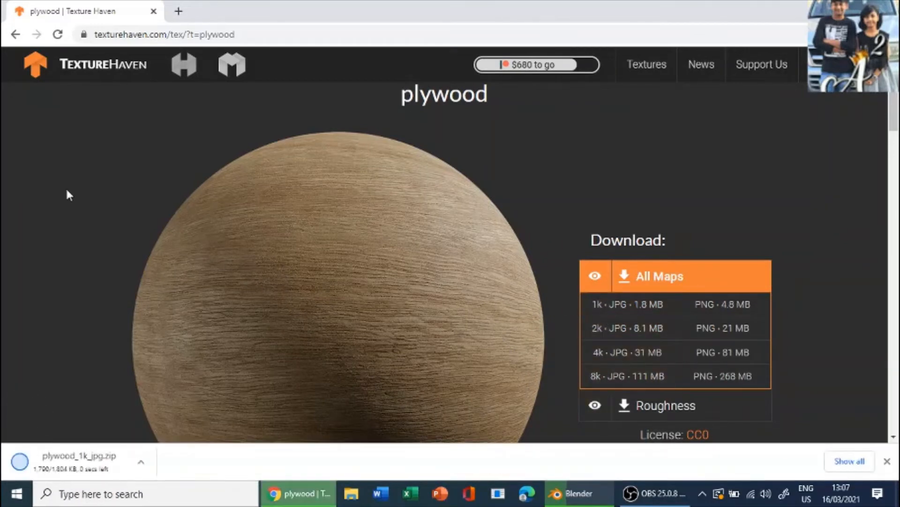
Return through the fine_grained_wood page to the All Textures list and look over the textures
scroll(434, 275, "up", 1)
scroll(434, 275, "down", 4)
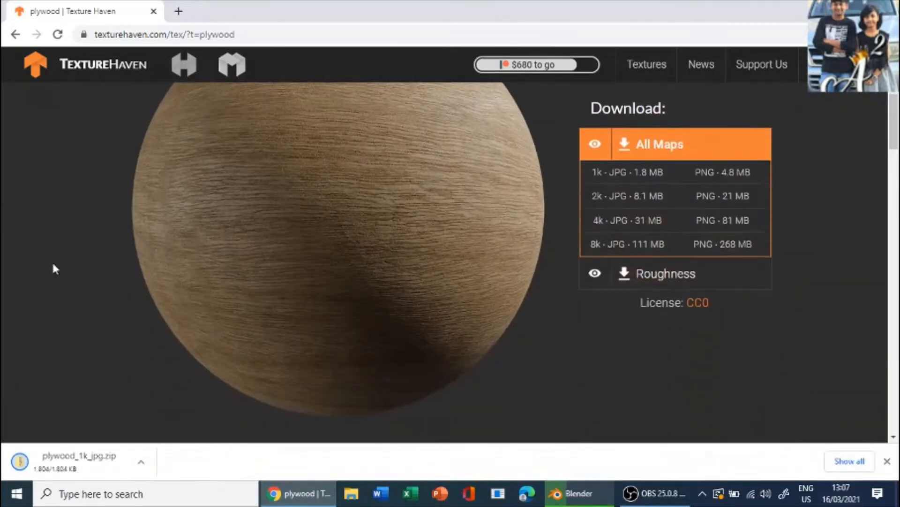
left_click(16, 34)
scroll(469, 229, "down", 6)
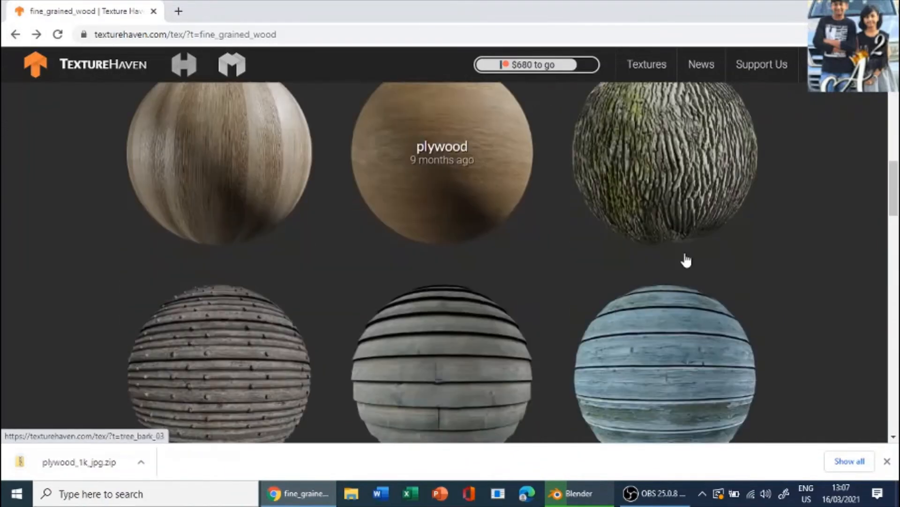
scroll(243, 139, "up", 3)
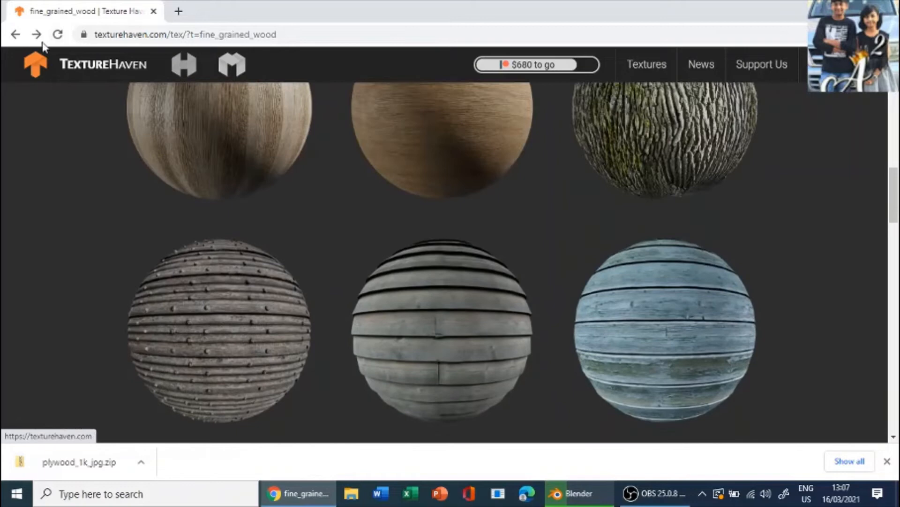
left_click(15, 34)
scroll(486, 240, "down", 1)
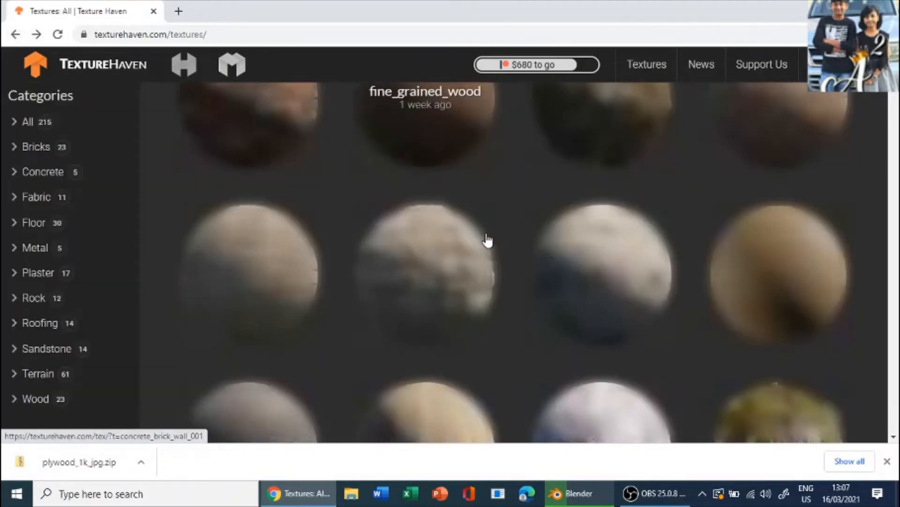
scroll(469, 240, "up", 2)
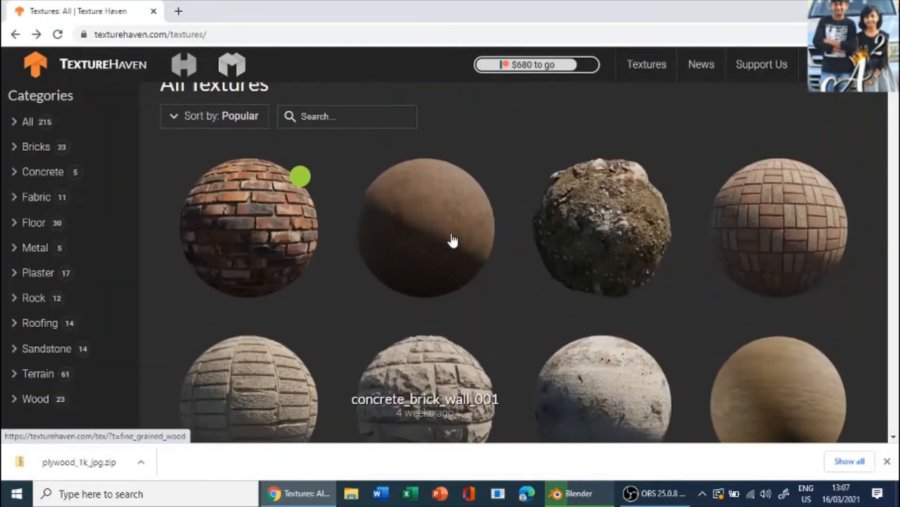
Look through the textures in the Fabric category
left_click(33, 206)
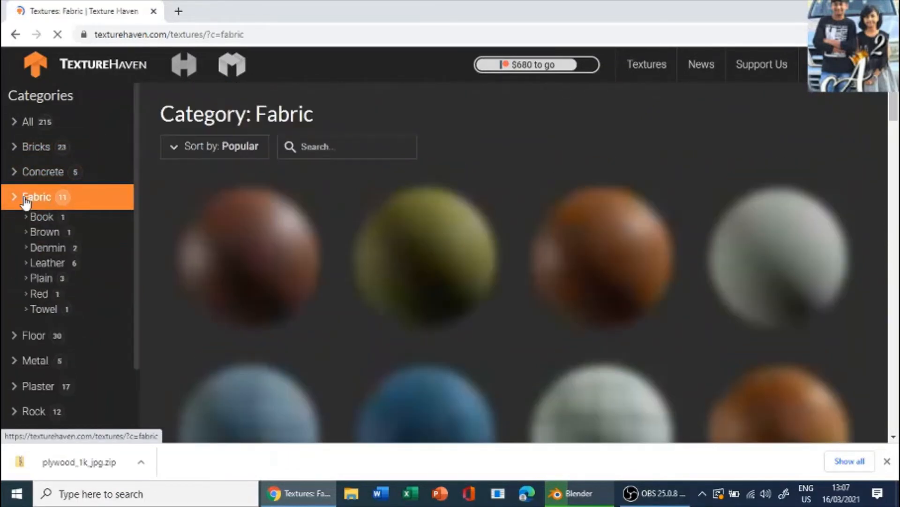
scroll(224, 276, "down", 5)
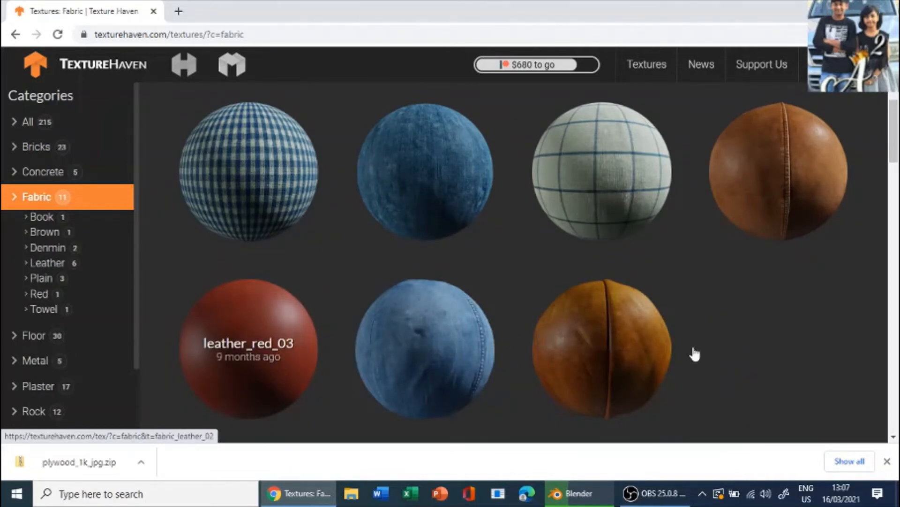
scroll(693, 354, "down", 1)
scroll(477, 255, "up", 6)
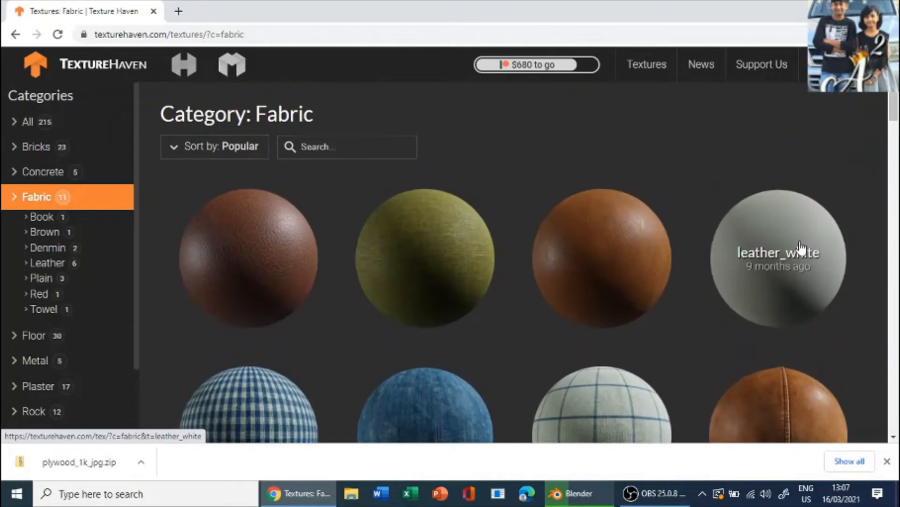
View the leather_white texture's page, dismiss the download bar and return to the Fabric category
left_click(806, 247)
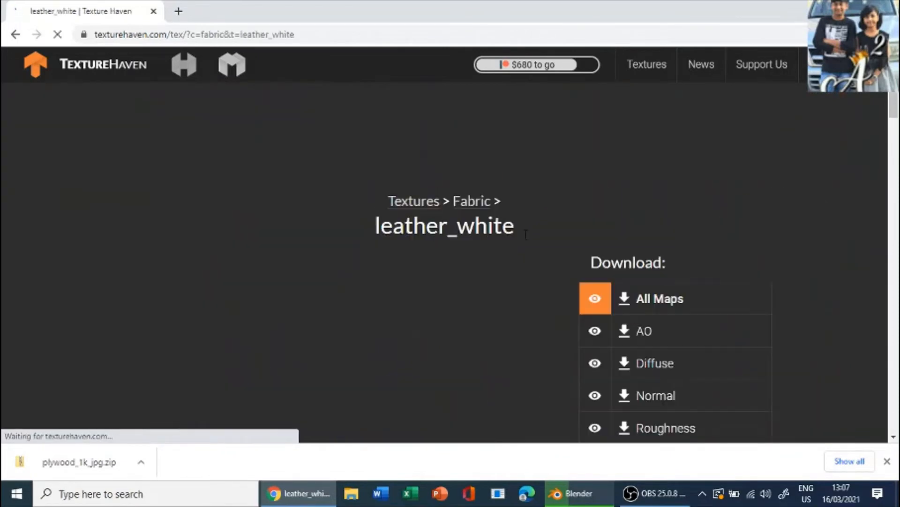
scroll(393, 314, "down", 5)
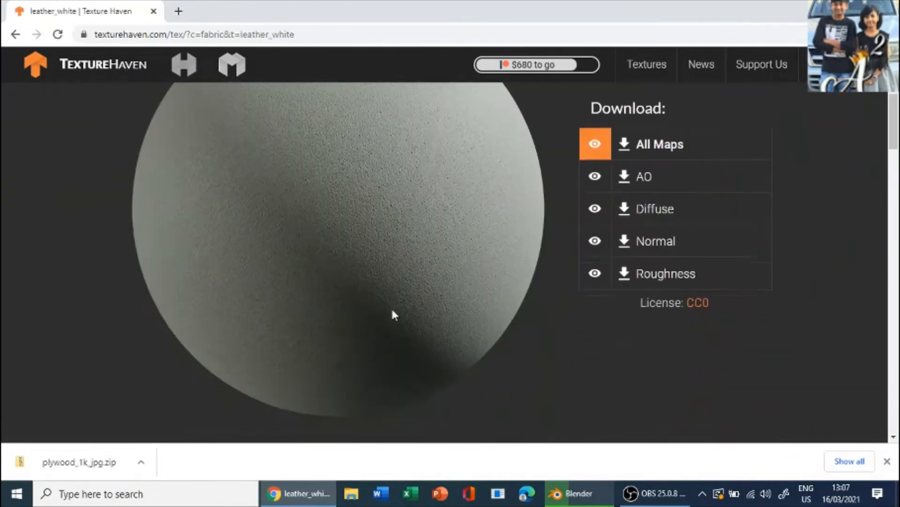
left_click(887, 461)
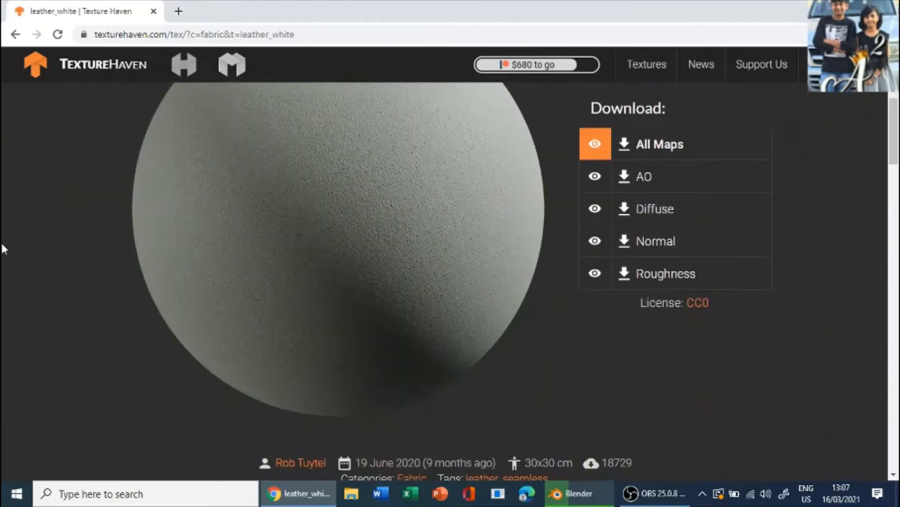
left_click(14, 40)
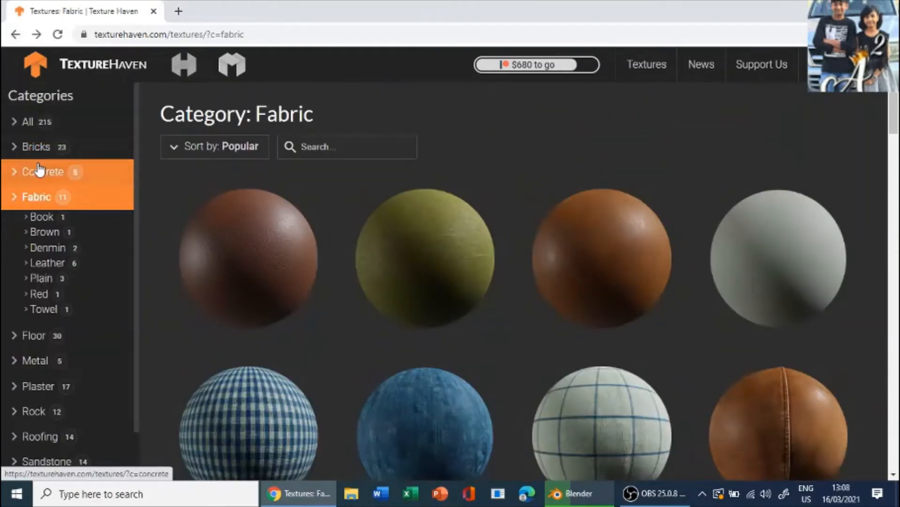
Browse the Metal category's textures, including its Bare and Painted subcategories
scroll(41, 301, "down", 6)
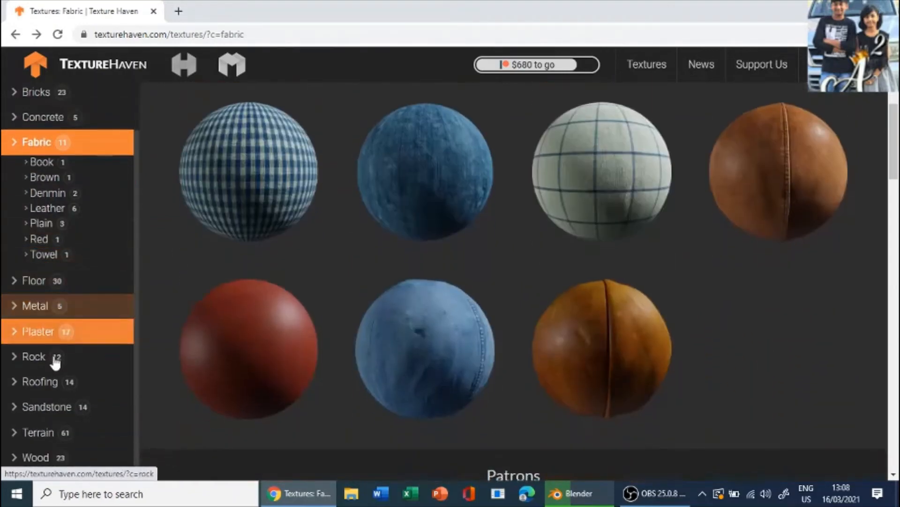
scroll(52, 347, "down", 2)
left_click(41, 309)
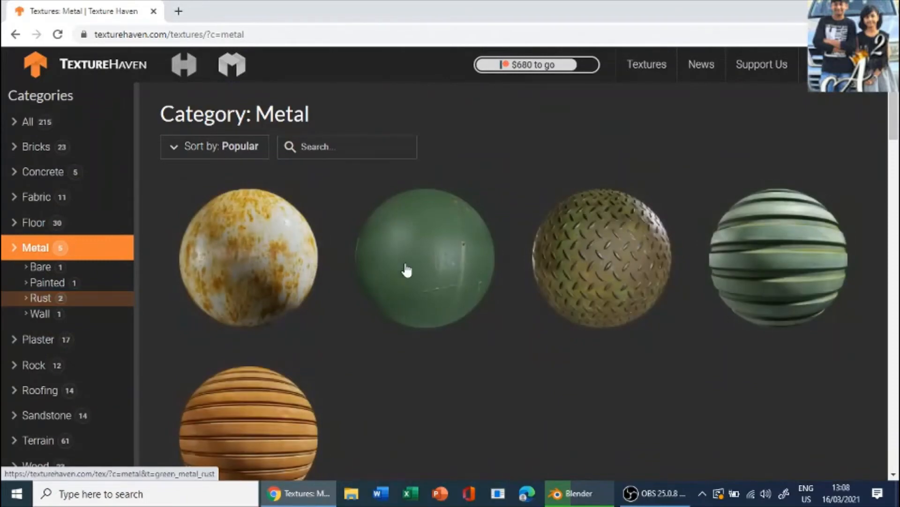
scroll(736, 282, "down", 3)
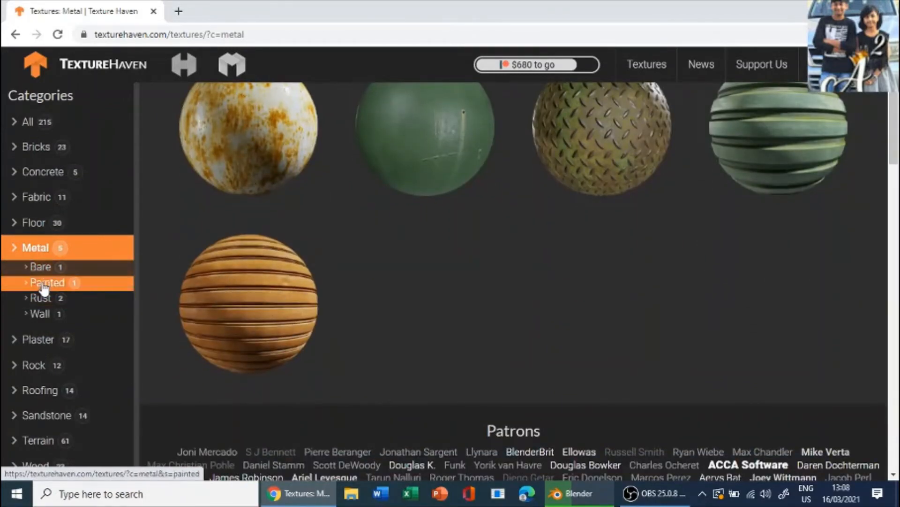
left_click(36, 268)
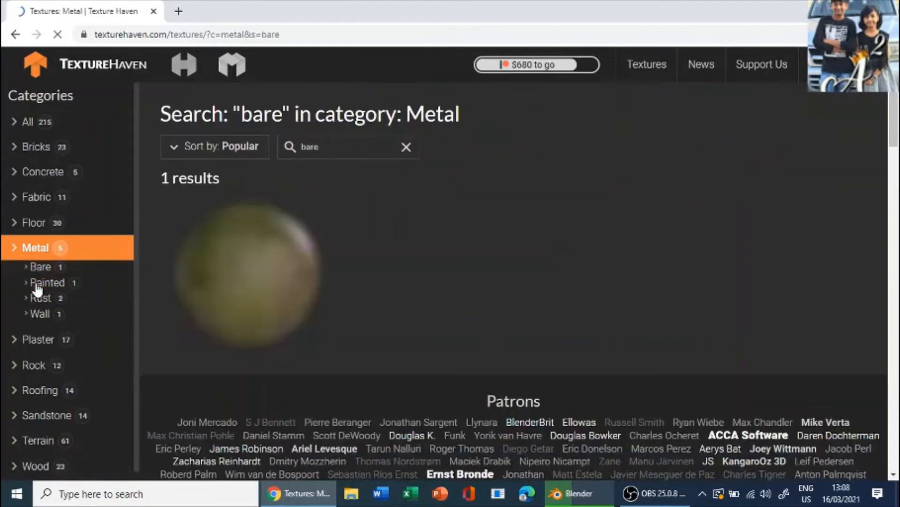
left_click(37, 283)
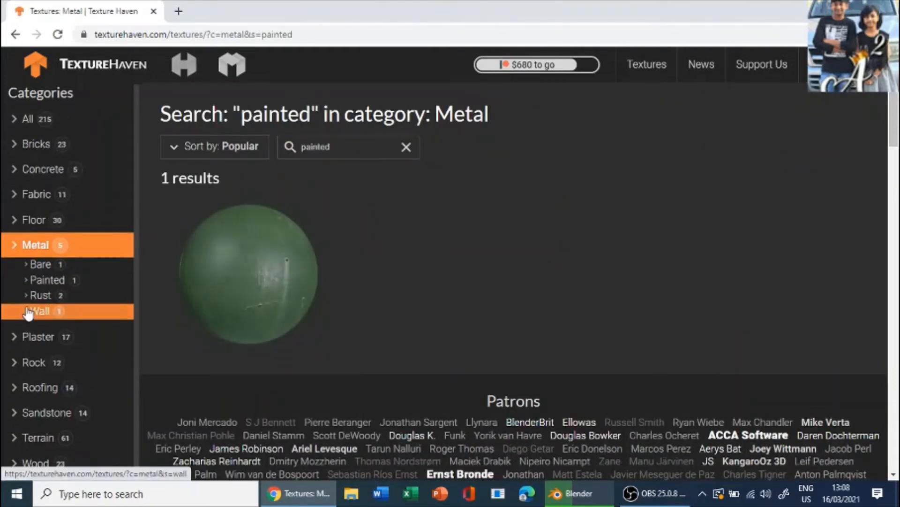
scroll(28, 318, "down", 1)
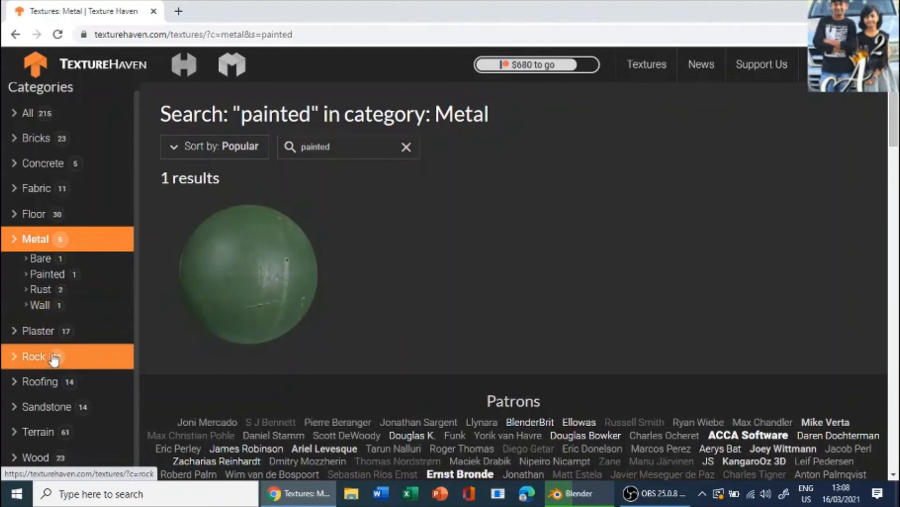
Find aerial_asphalt_01 in the Terrain category and download all its maps as 1k JPG
left_click(33, 432)
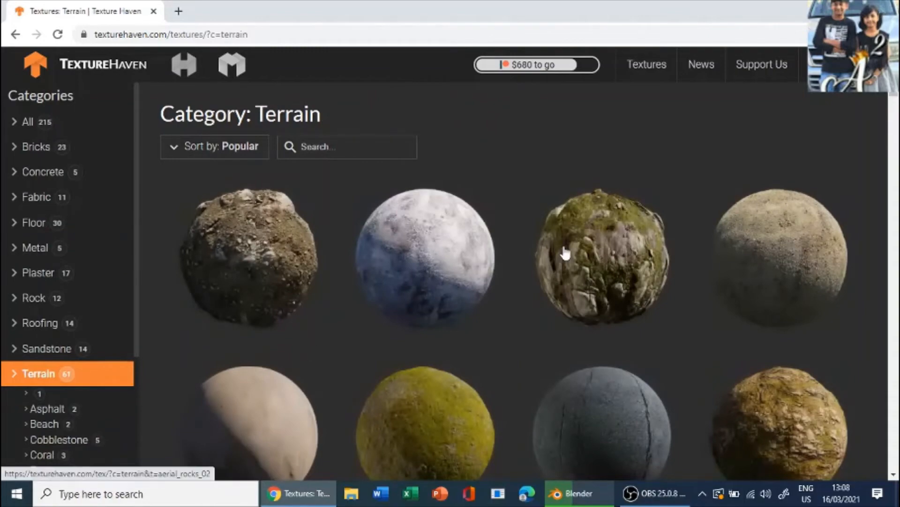
scroll(446, 199, "down", 3)
scroll(444, 182, "up", 3)
scroll(177, 298, "down", 3)
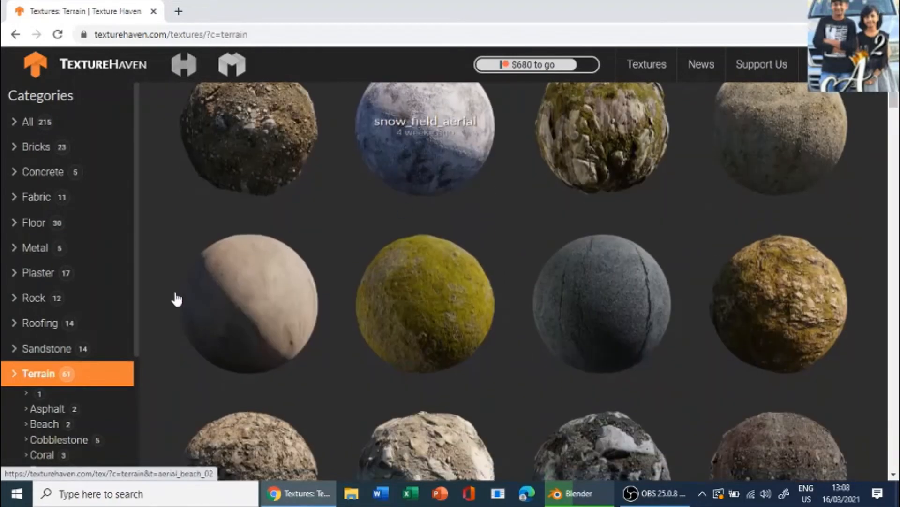
scroll(247, 298, "down", 3)
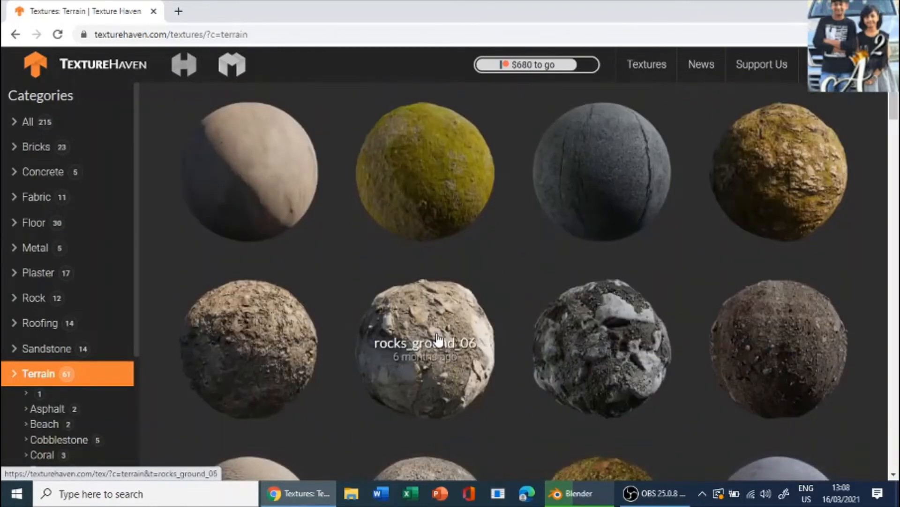
scroll(766, 267, "down", 5)
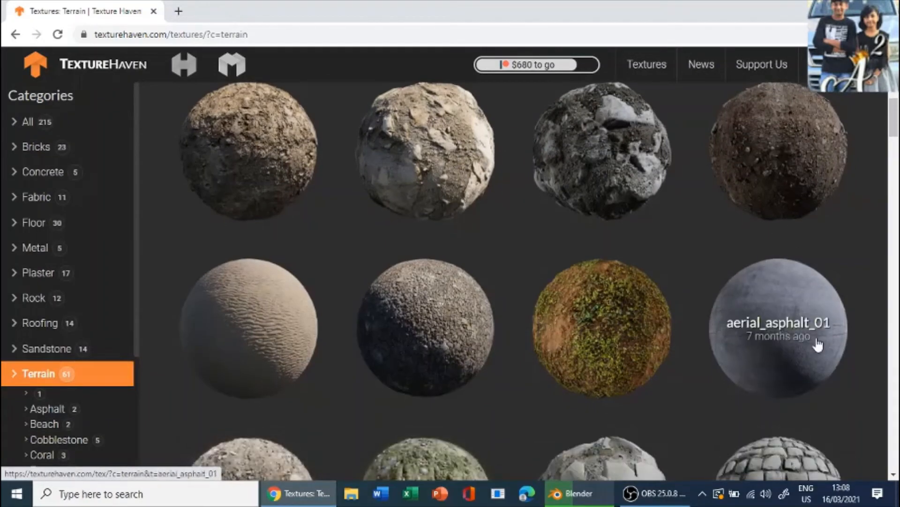
left_click(801, 336)
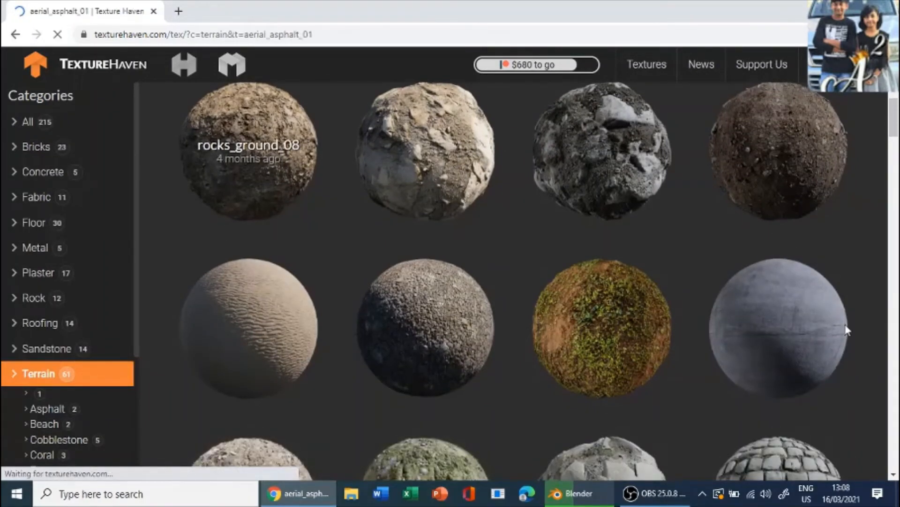
scroll(338, 322, "down", 3)
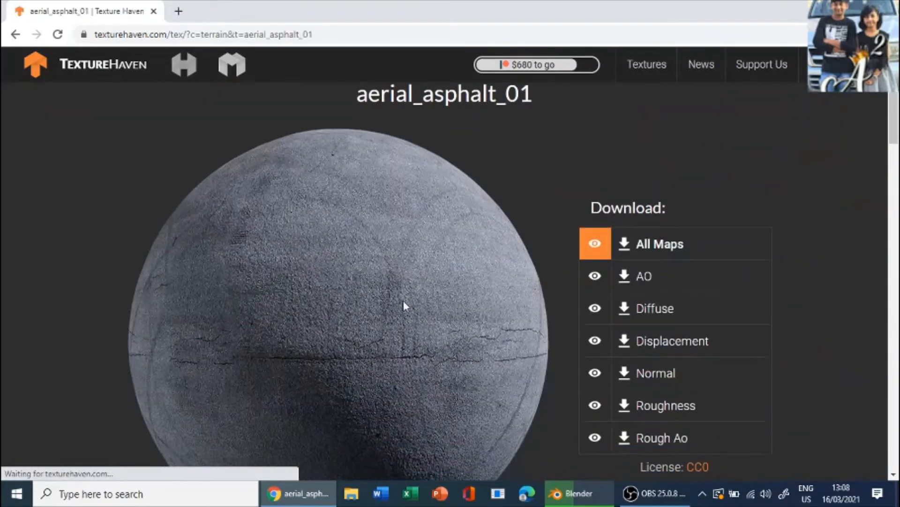
left_click(666, 245)
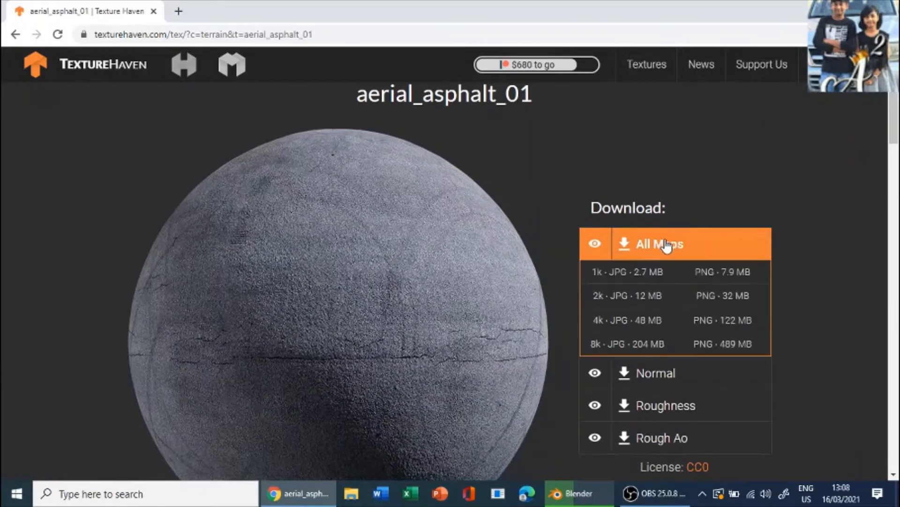
left_click(660, 278)
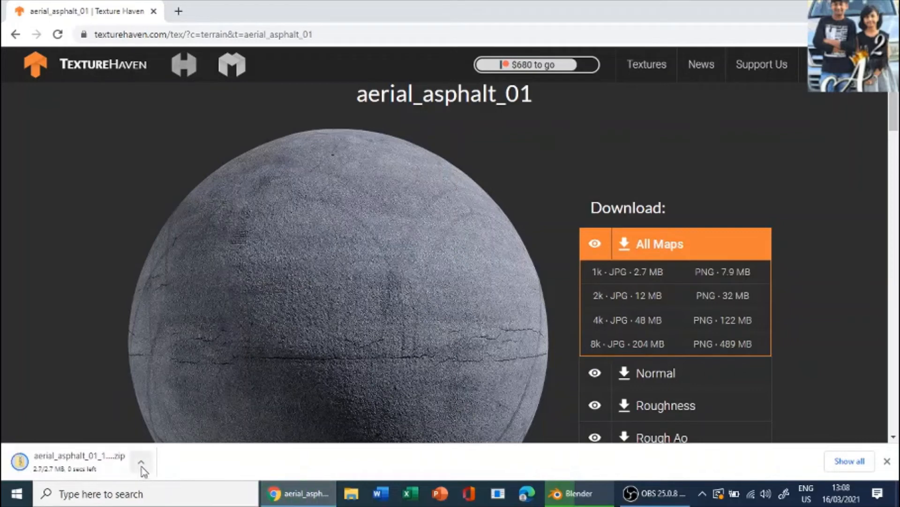
Show the downloaded asphalt zip in its folder and move it with plywood_1k_jpg into the Desktop's blender files folder
left_click(140, 463)
left_click(170, 415)
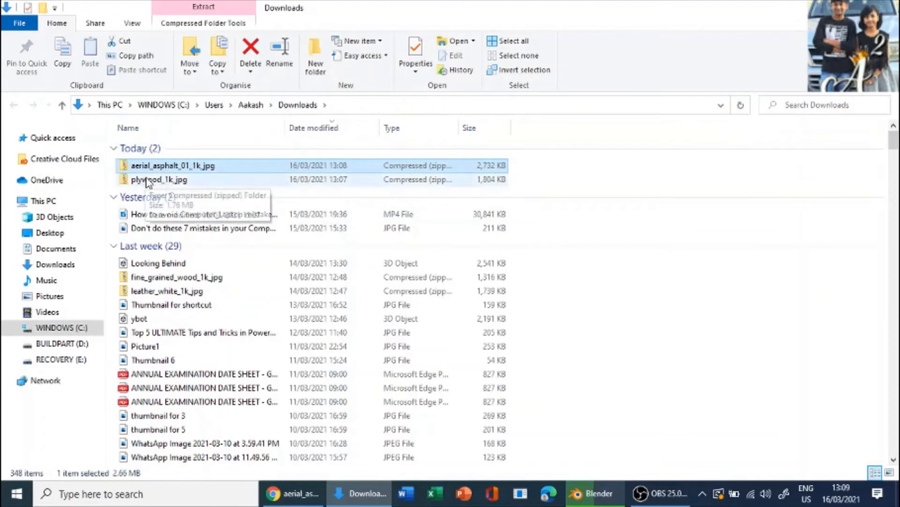
left_click(146, 179, "ctrl")
left_click_drag(150, 179, 67, 281)
In the blender files folder, move the asphalt and plywood zips into the textures folder and open that folder
left_click(62, 281)
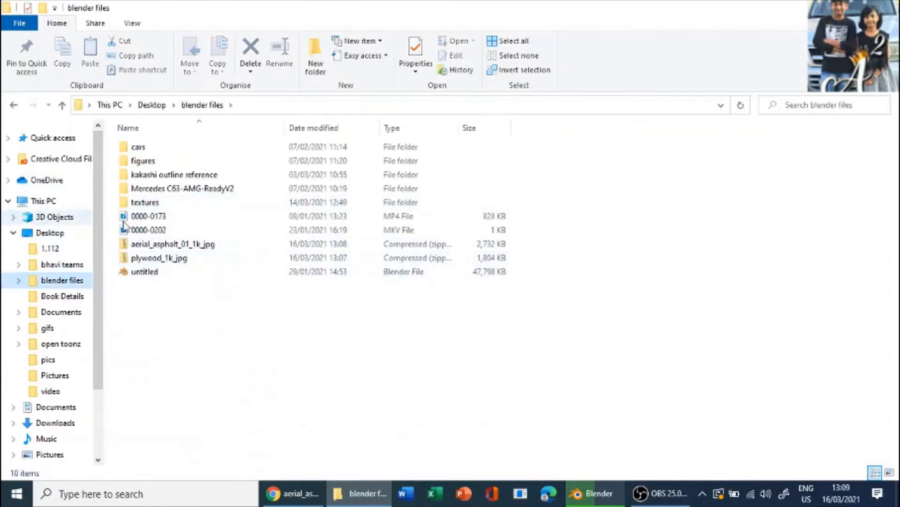
left_click_drag(166, 259, 172, 205)
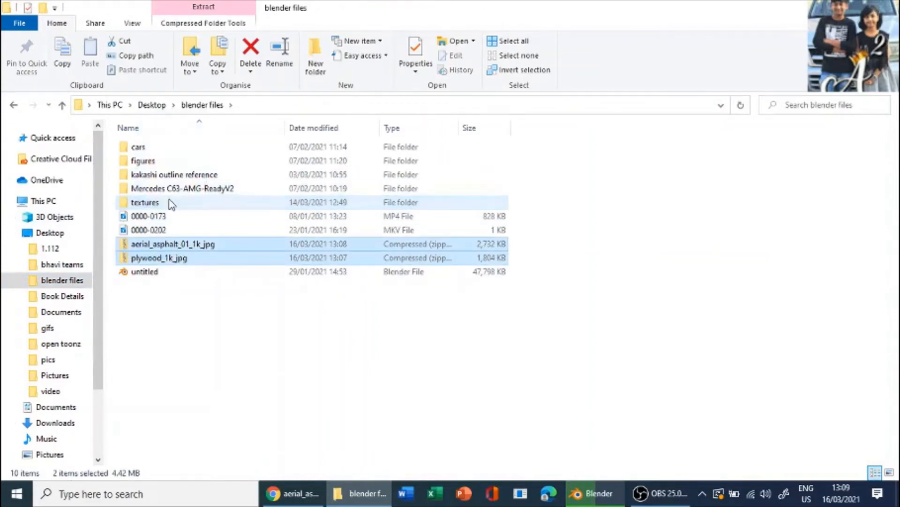
double_click(173, 203)
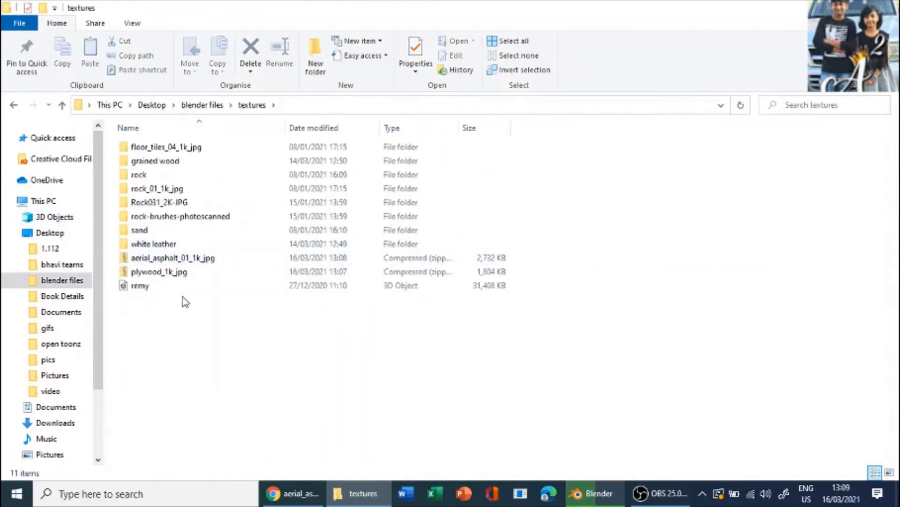
left_click(168, 260)
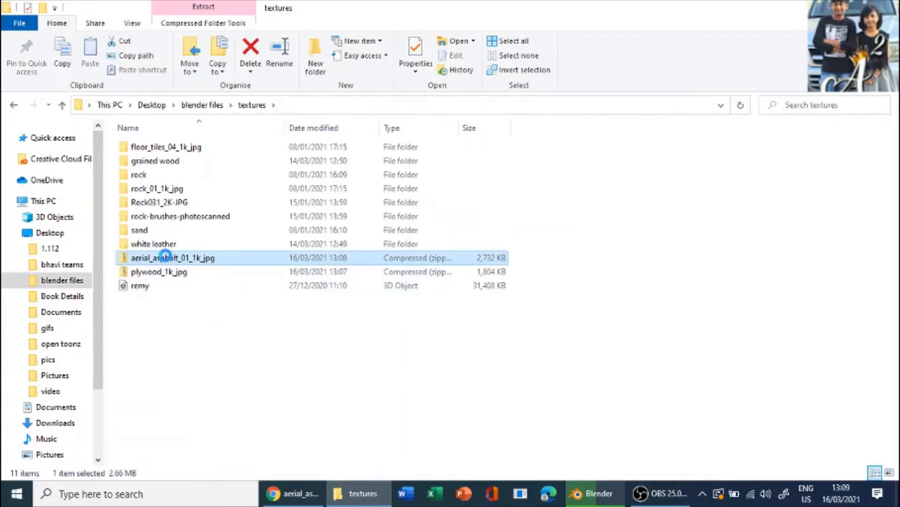
right_click(166, 258)
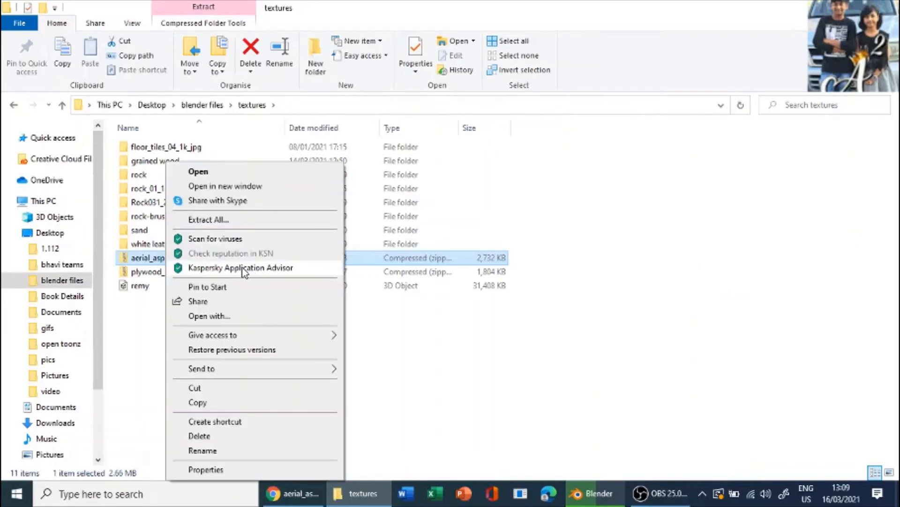
left_click(130, 361)
right_click(290, 131)
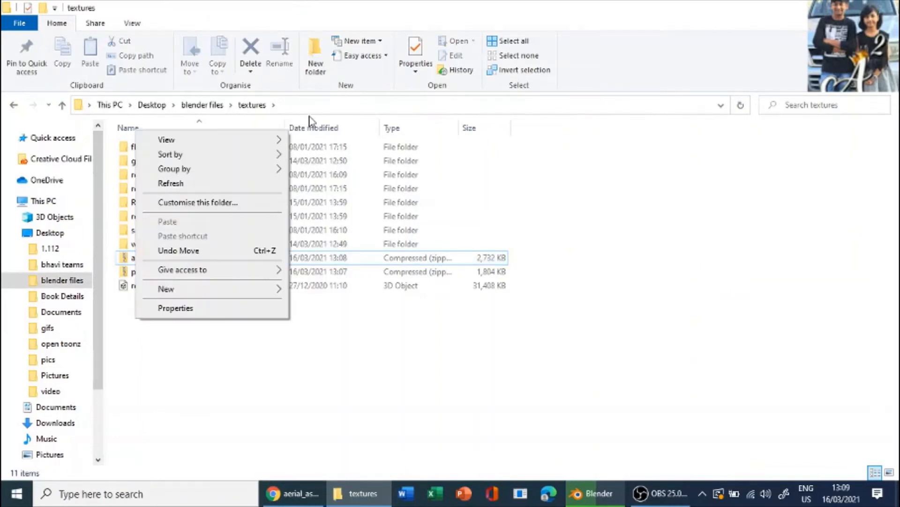
Create two new folders inside the textures folder and name one of them aerial
left_click(311, 56)
left_click(310, 55)
left_click(310, 55)
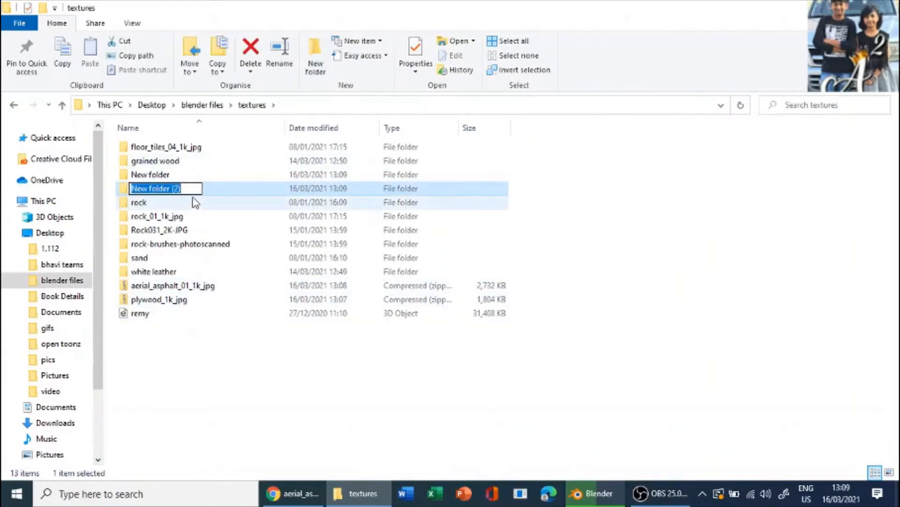
key("BackSpace")
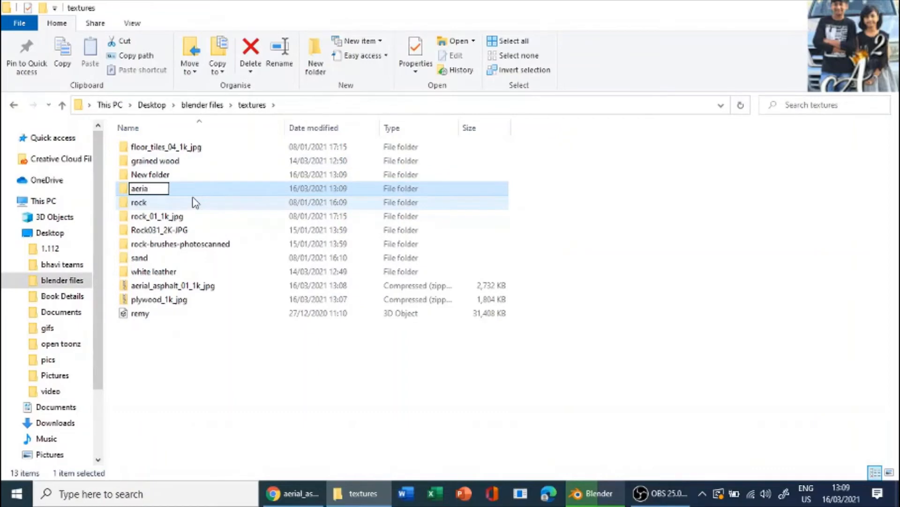
type("aerial")
key("Return")
Rename the remaining new folder in textures as plywood
left_click(189, 189)
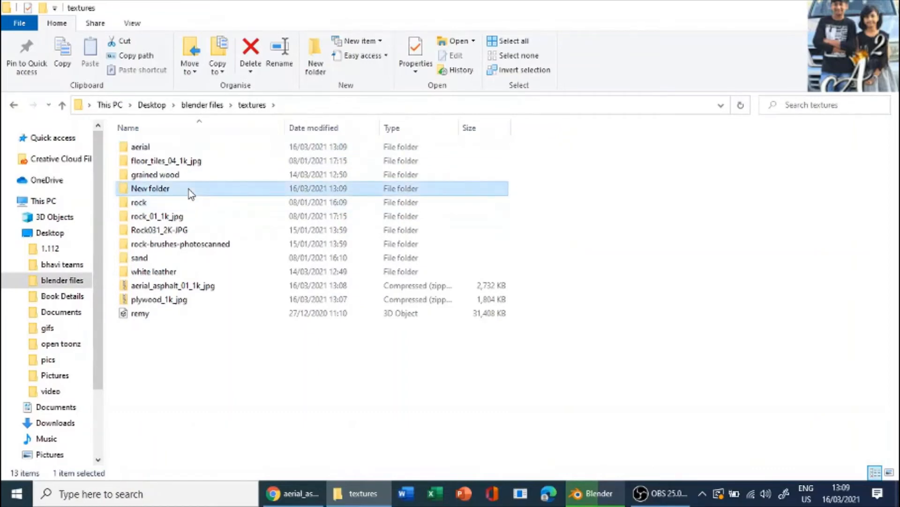
right_click(189, 190)
left_click(244, 438)
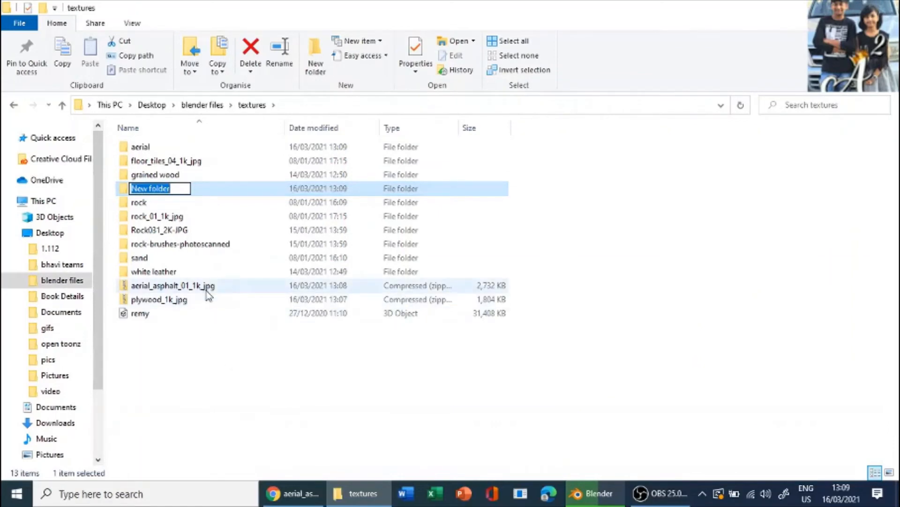
type("plywood")
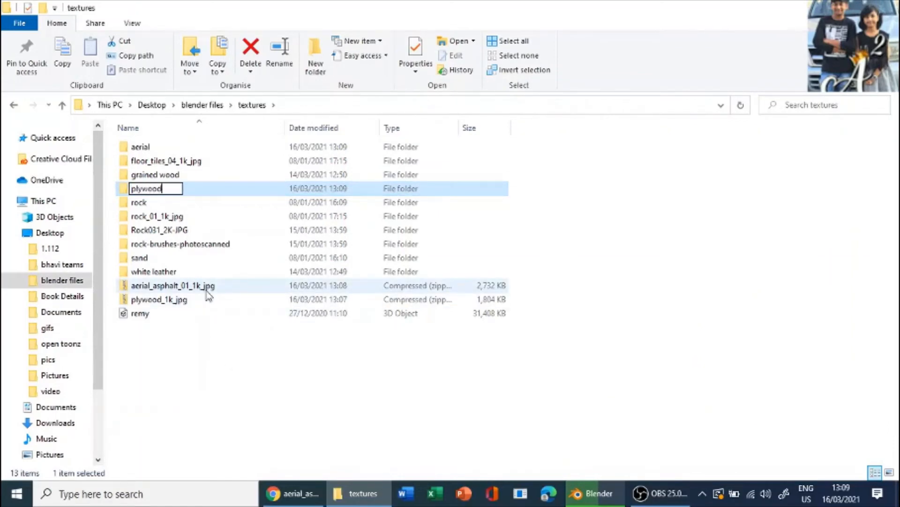
key("Return")
left_click(181, 368)
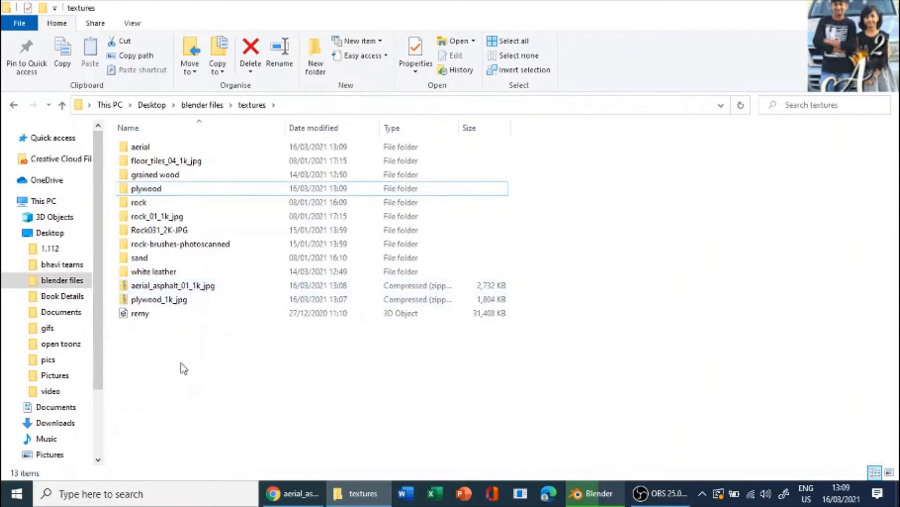
Extract the aerial_asphalt_01_1k_jpg zip into the aerial folder inside textures and close the window showing the extracted files
left_click(176, 284)
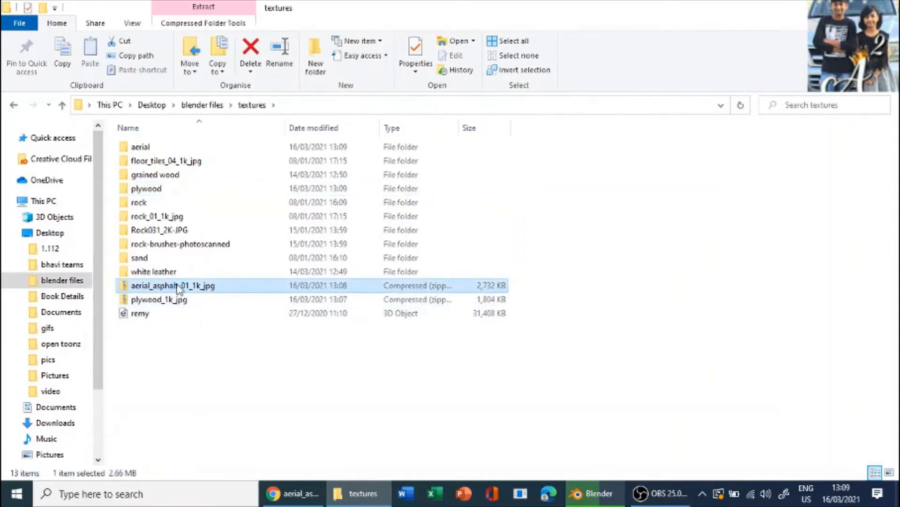
left_click(202, 404)
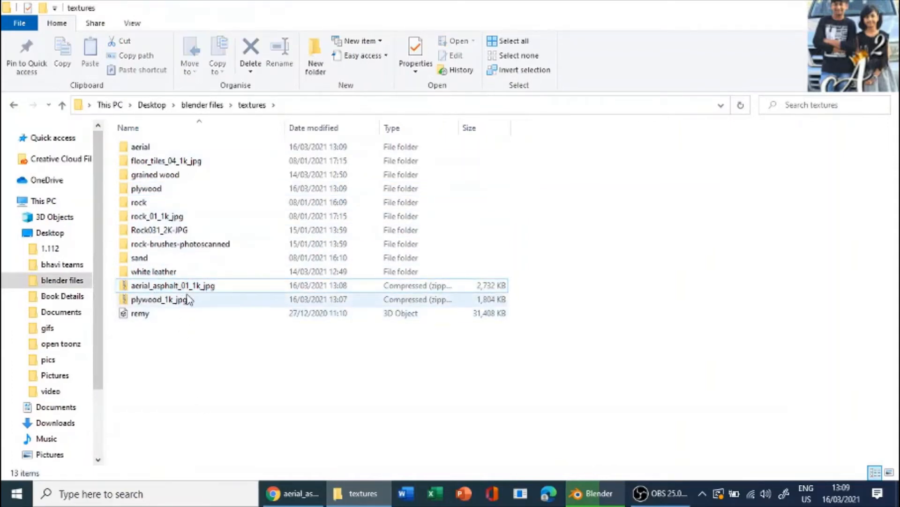
left_click(187, 287)
right_click(188, 287)
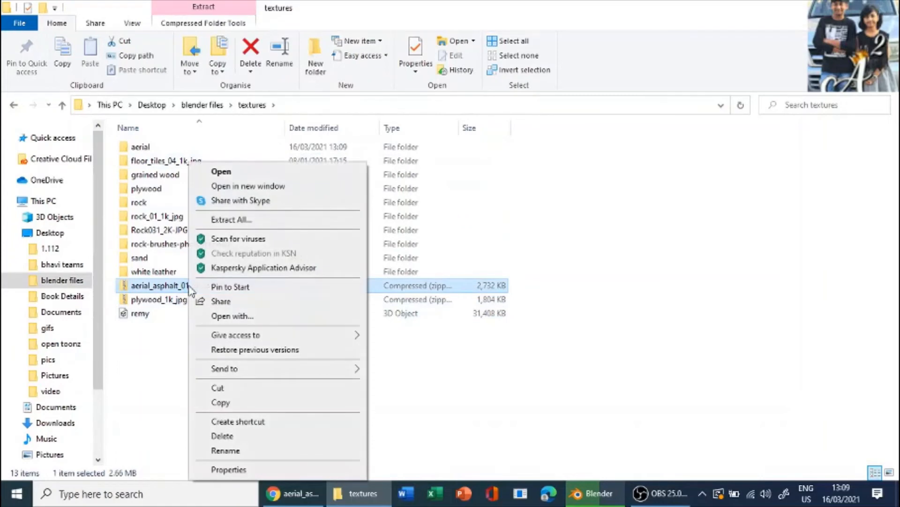
left_click(295, 221)
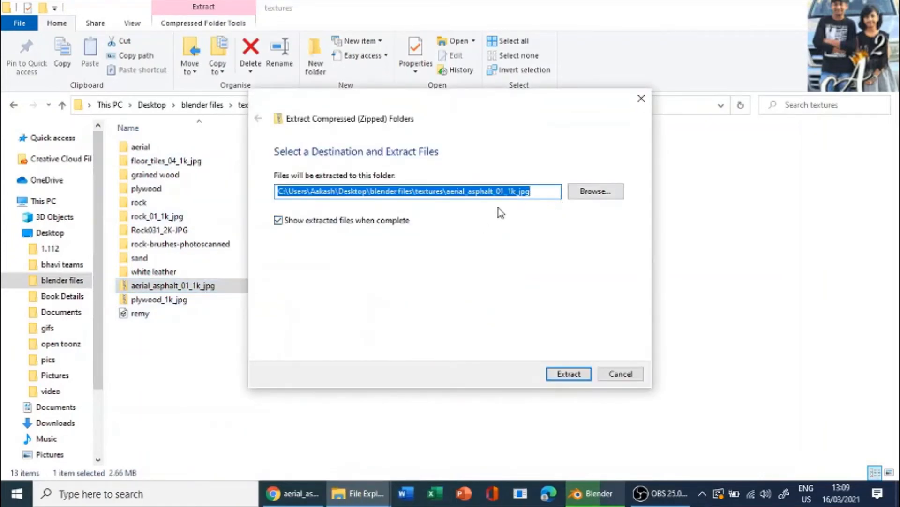
left_click(604, 200)
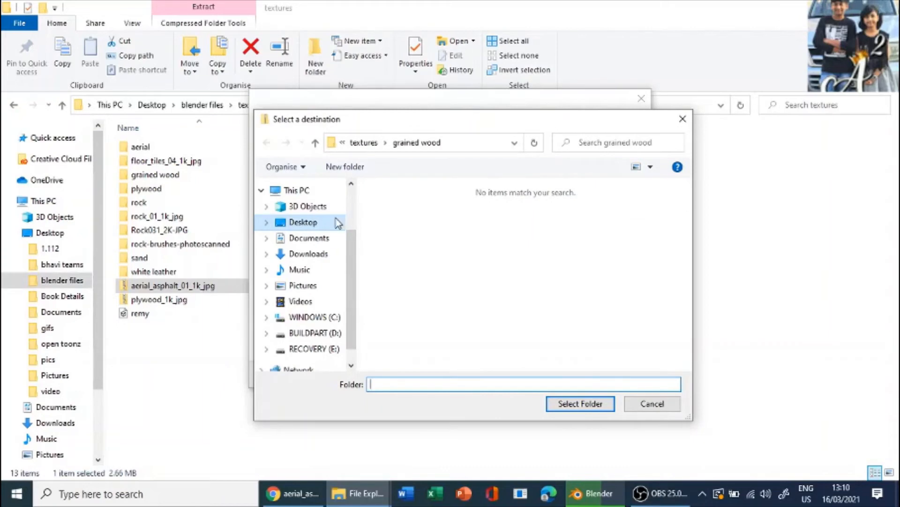
left_click(299, 222)
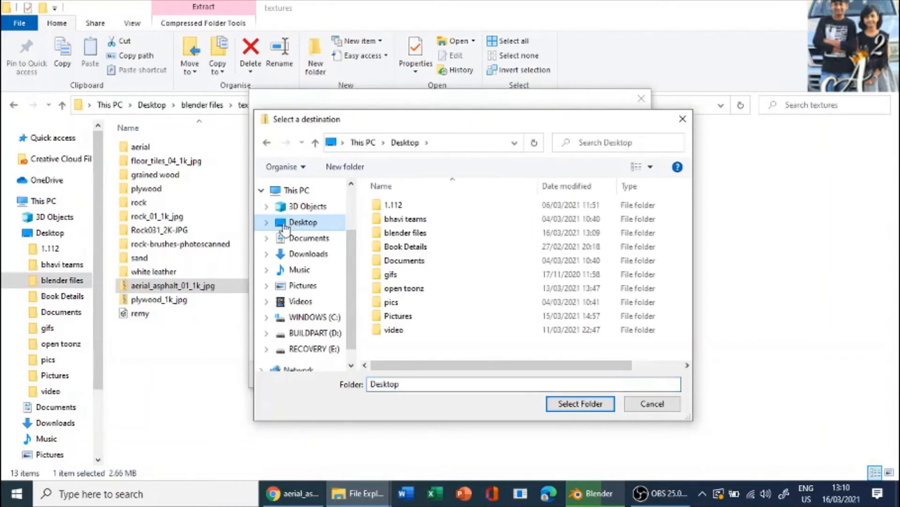
double_click(411, 232)
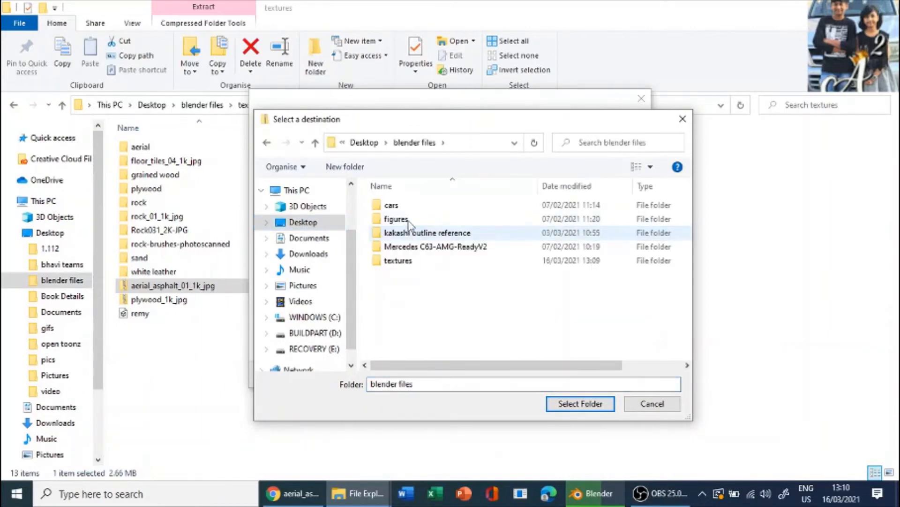
double_click(404, 260)
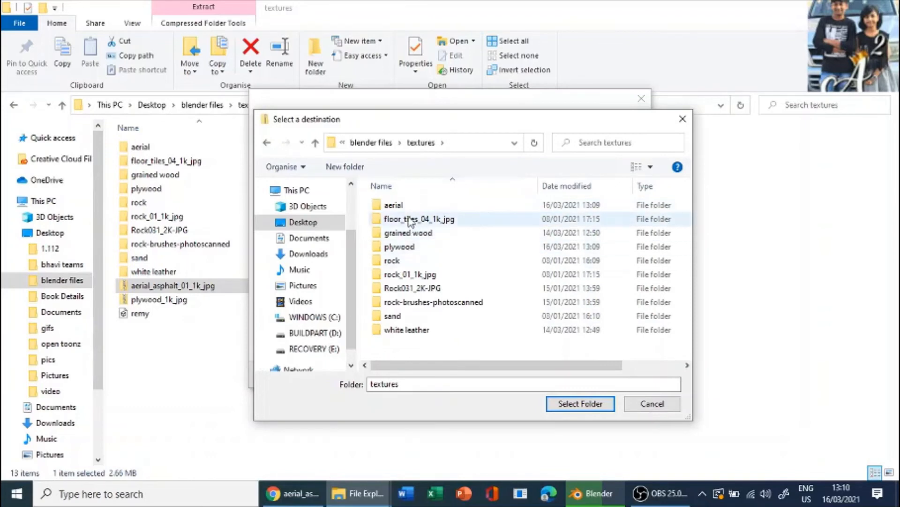
left_click(410, 207)
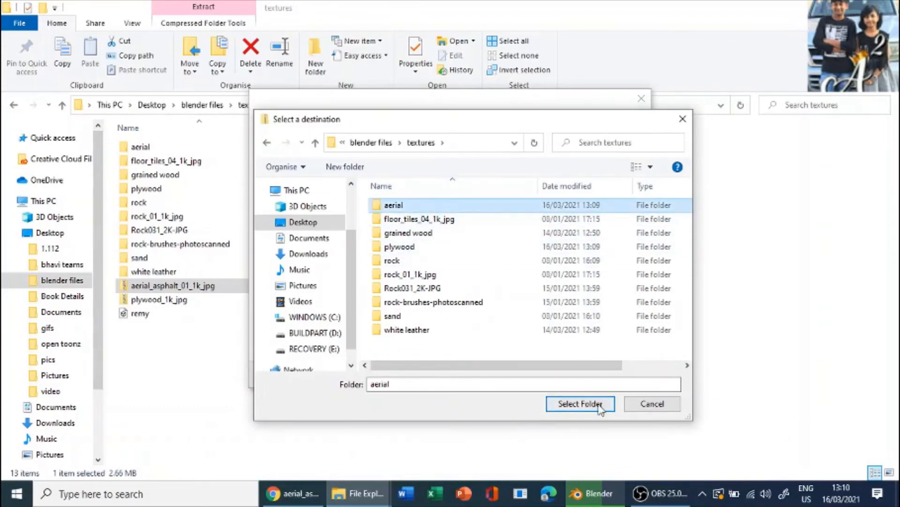
left_click(581, 403)
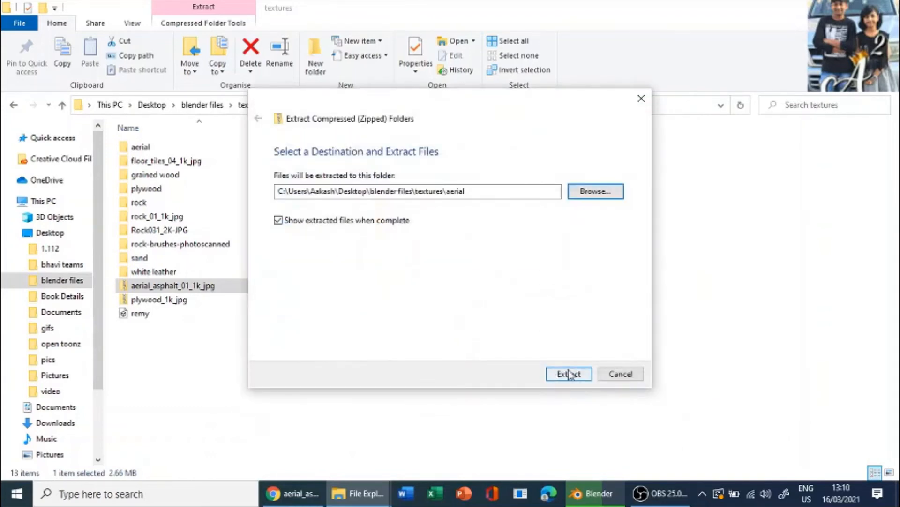
left_click(569, 374)
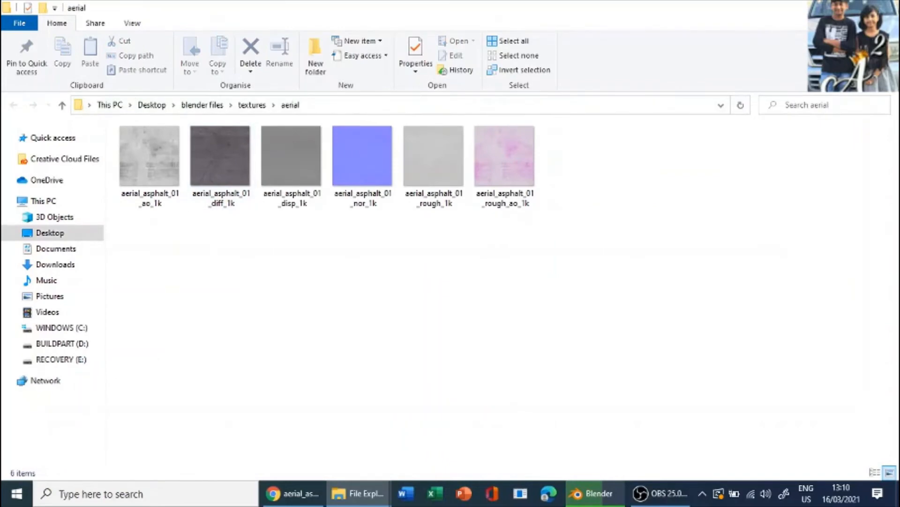
left_click(888, 8)
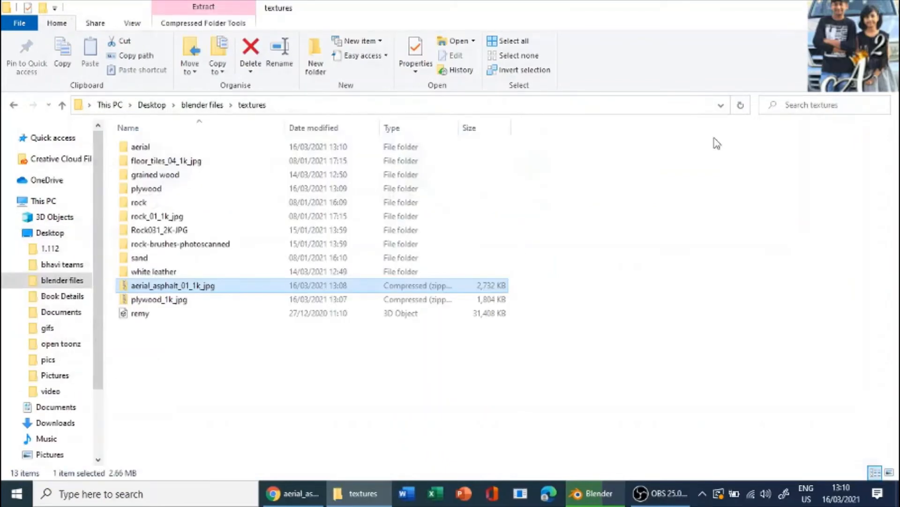
Extract the plywood_1k_jpg zip into the plywood folder inside textures and close the window showing the extracted files
right_click(223, 303)
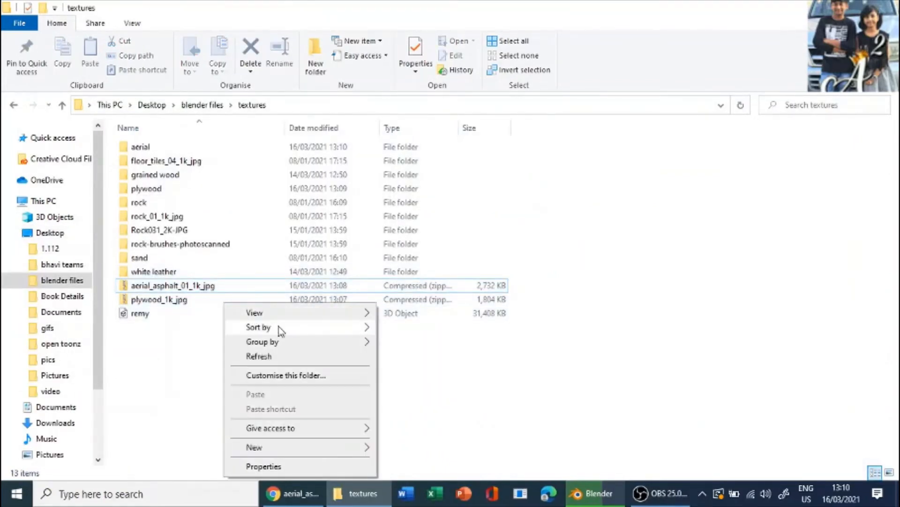
left_click(205, 335)
left_click(193, 299)
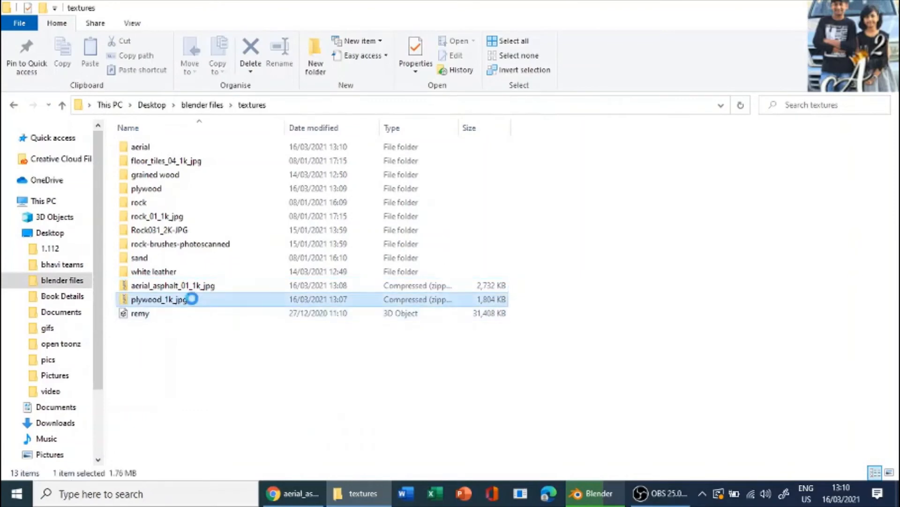
right_click(192, 299)
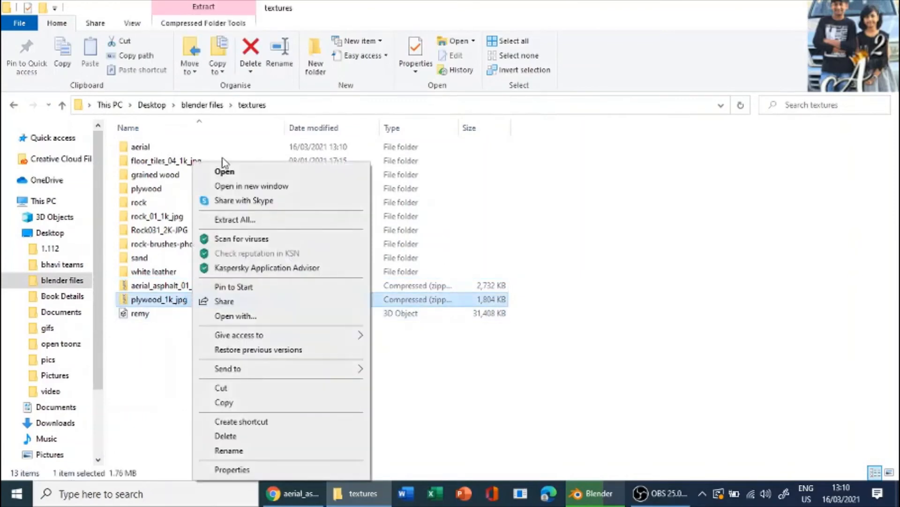
left_click(235, 219)
left_click(594, 191)
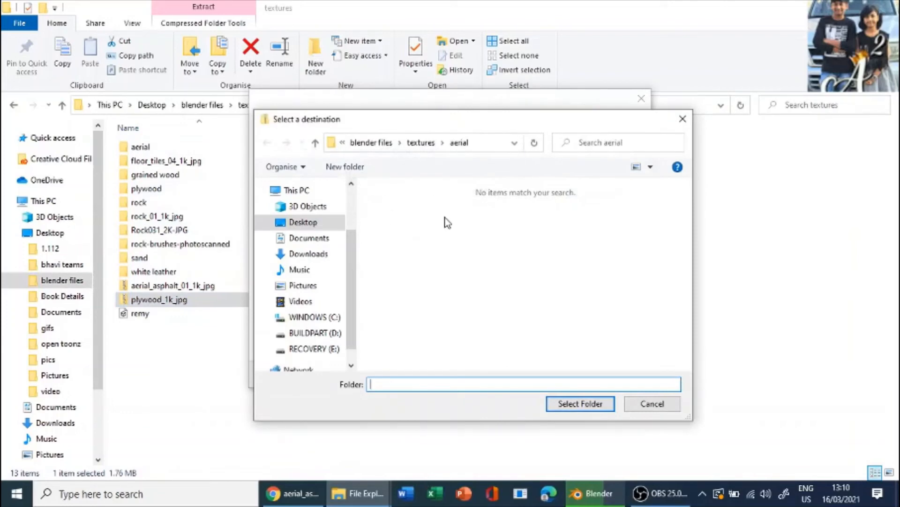
left_click(325, 222)
double_click(440, 234)
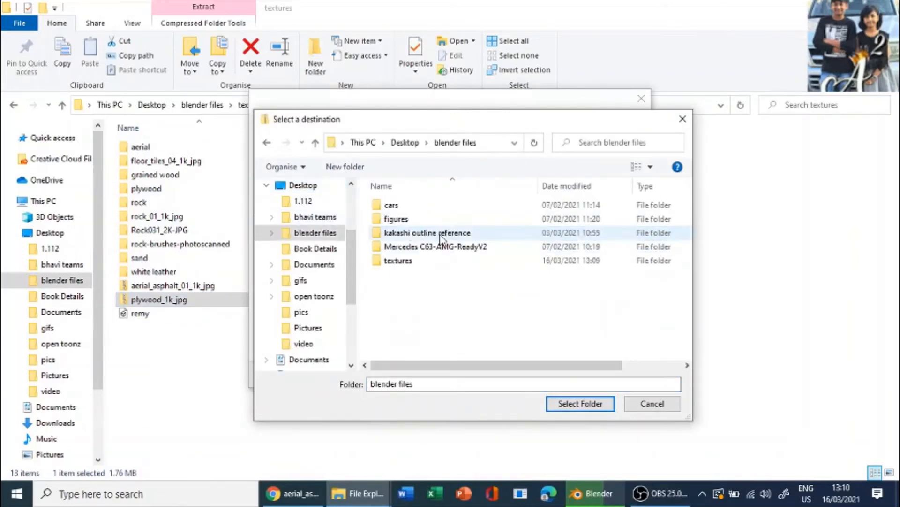
double_click(440, 260)
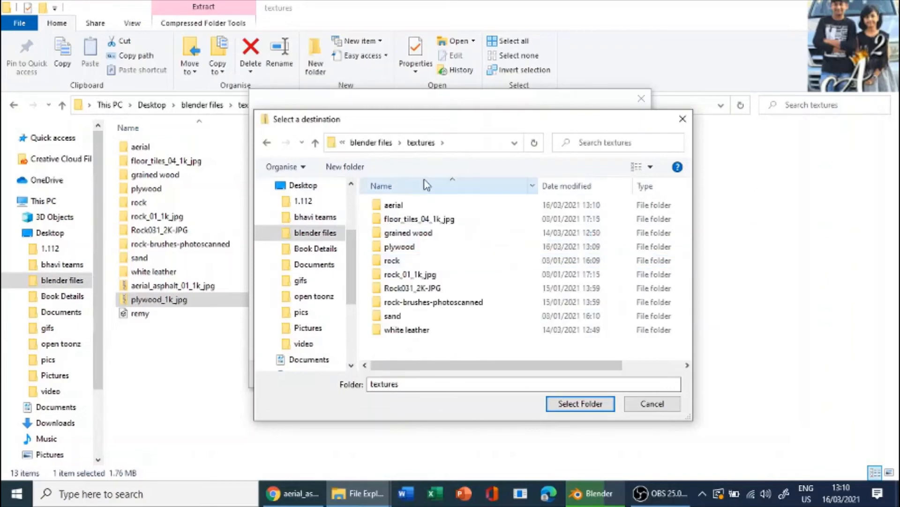
left_click(440, 246)
left_click(586, 403)
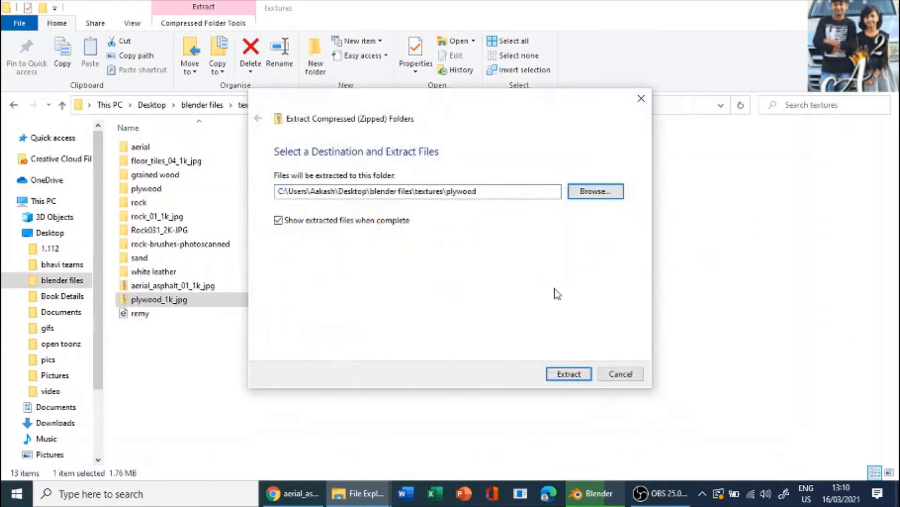
left_click(582, 374)
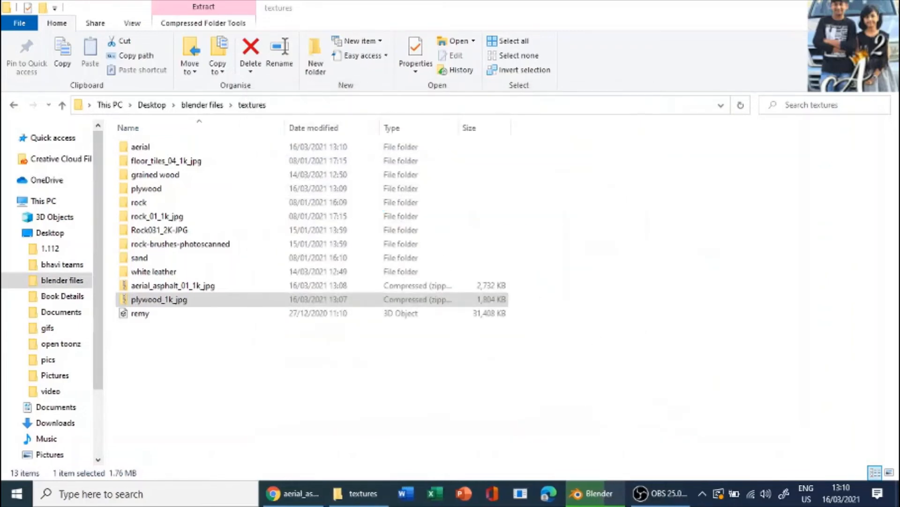
left_click(886, 8)
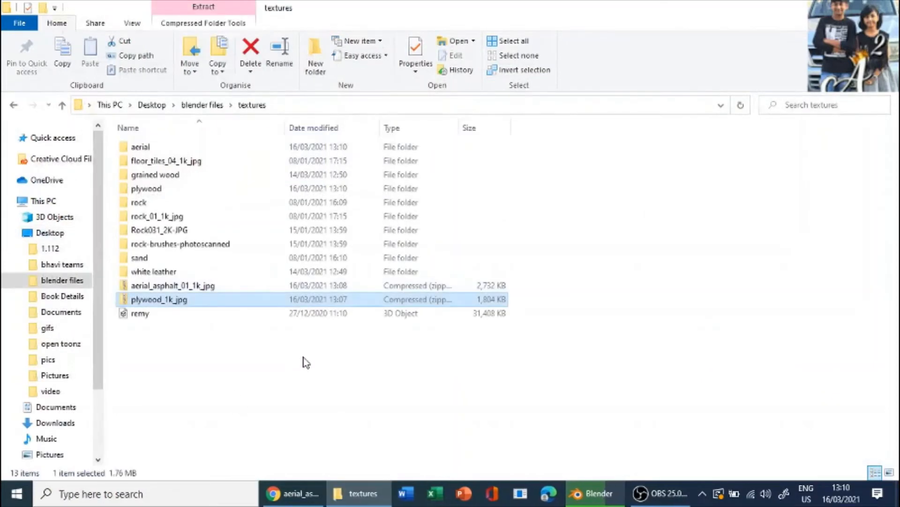
Delete the aerial_asphalt_01_1k_jpg and plywood_1k_jpg zip files from the textures folder
left_click(160, 285, "ctrl")
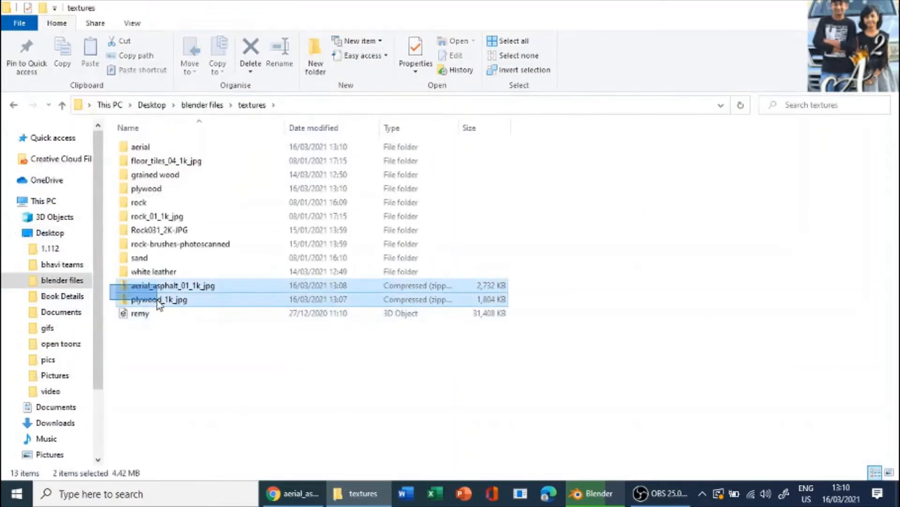
key("Delete")
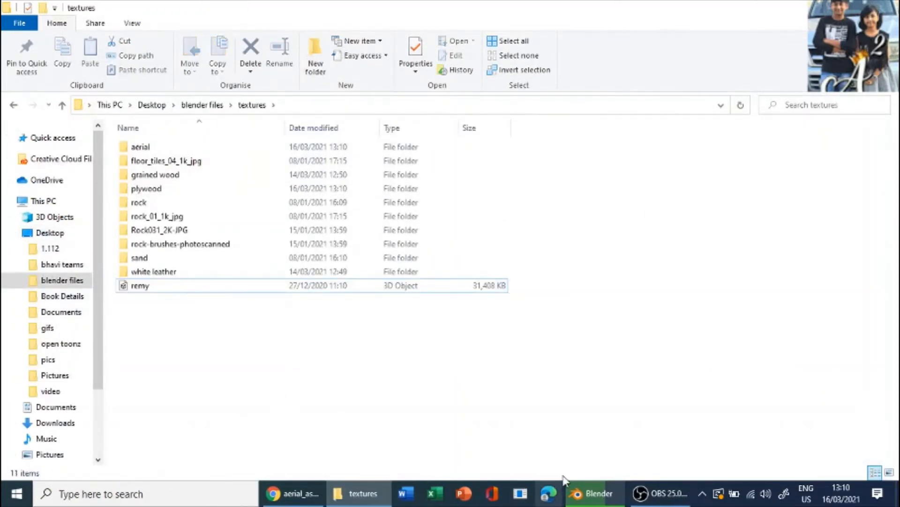
Switch to Blender and examine the walled room, cloth plane and monkey head from several angles
mouse_move(621, 498)
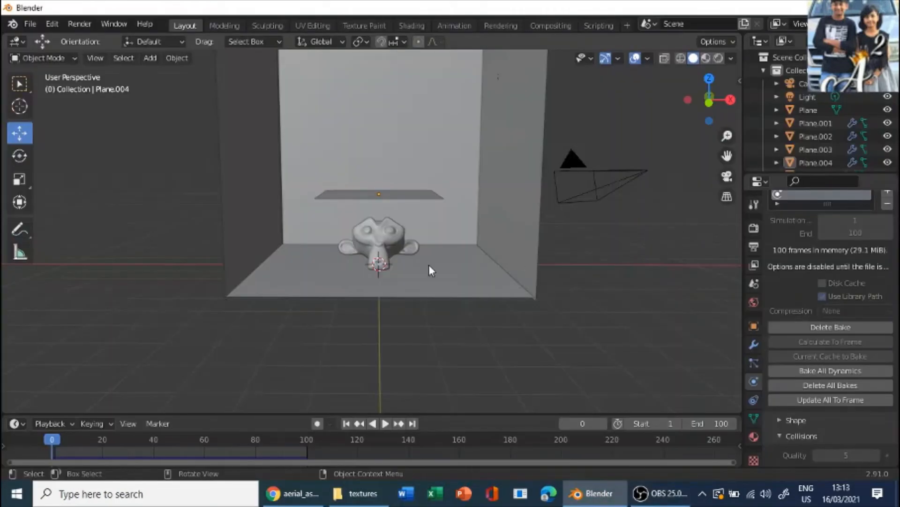
middle_click_drag(172, 315, 172, 334)
scroll(201, 325, "down", 2)
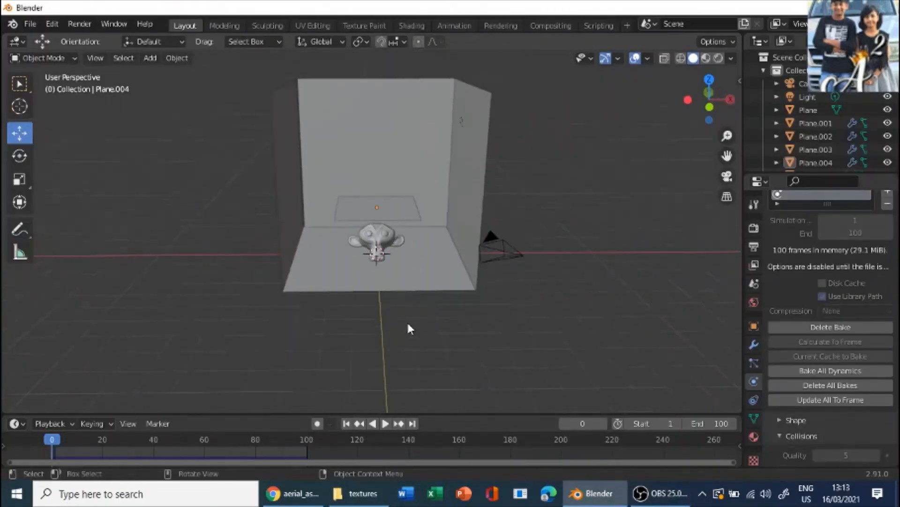
scroll(407, 324, "up", 1)
middle_click_drag(407, 323, 353, 340)
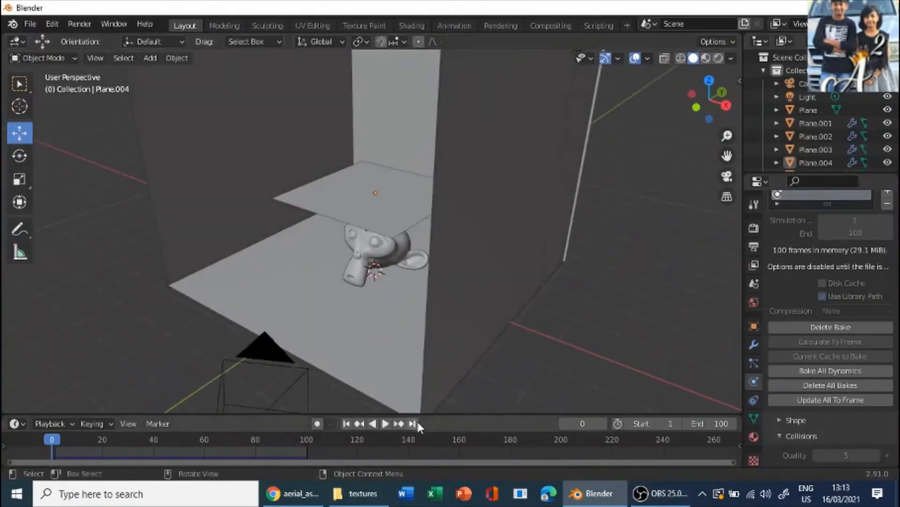
Play the baked cloth simulation up to frame 20 and look closely at the cloth draped over the monkey head
left_click(392, 424)
middle_click_drag(178, 304, 313, 296)
scroll(402, 276, "up", 2)
middle_click_drag(423, 286, 381, 288)
scroll(422, 288, "up", 5)
key("space")
key("space")
key("space")
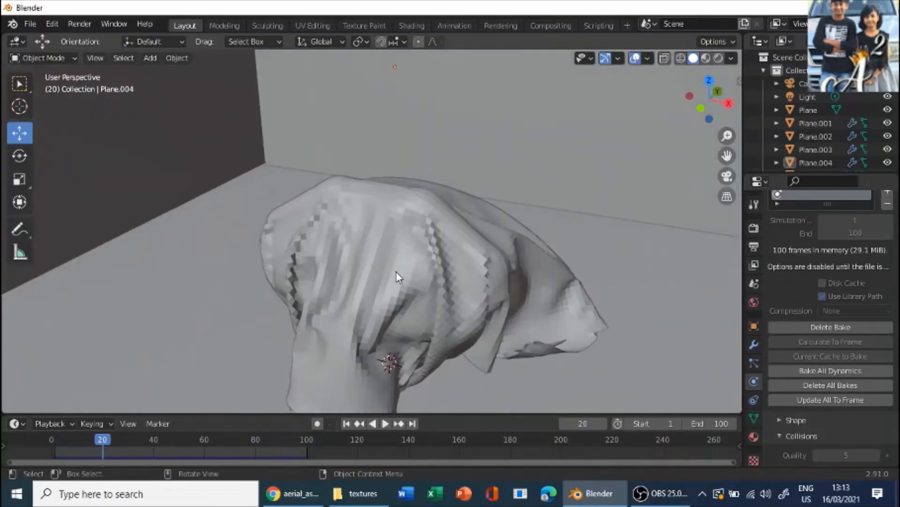
Apply smooth shading to the cloth draped over the monkey head
right_click(371, 260)
left_click(367, 246)
scroll(363, 224, "down", 4)
left_click(350, 254)
right_click(379, 241)
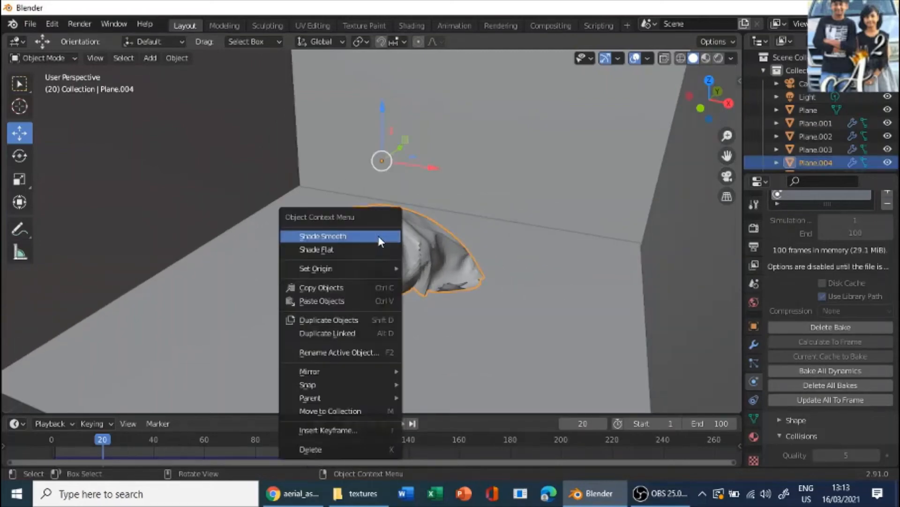
left_click(378, 237)
middle_click_drag(378, 245, 407, 278)
scroll(404, 296, "up", 4)
scroll(383, 272, "down", 3)
scroll(368, 274, "up", 3)
scroll(339, 274, "down", 5)
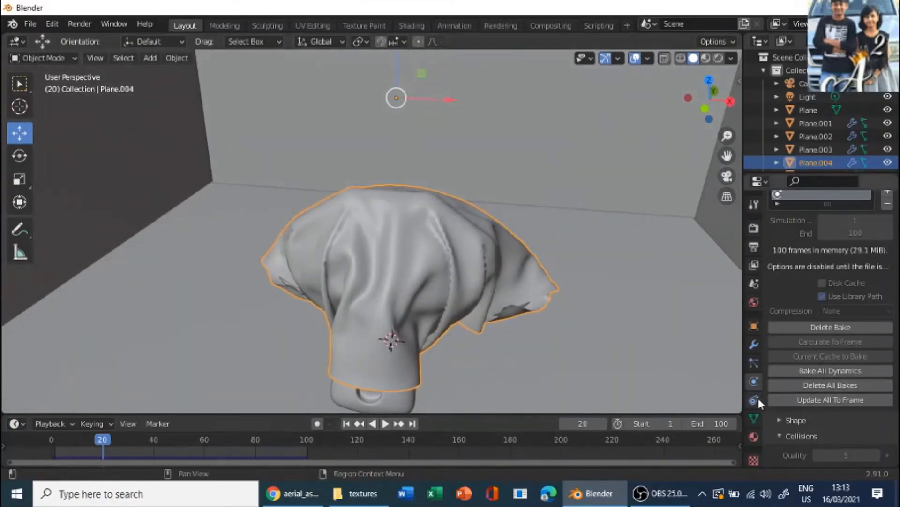
Add a Subdivision Surface modifier to the cloth and set its viewport level to 2
left_click(753, 362)
left_click(755, 329)
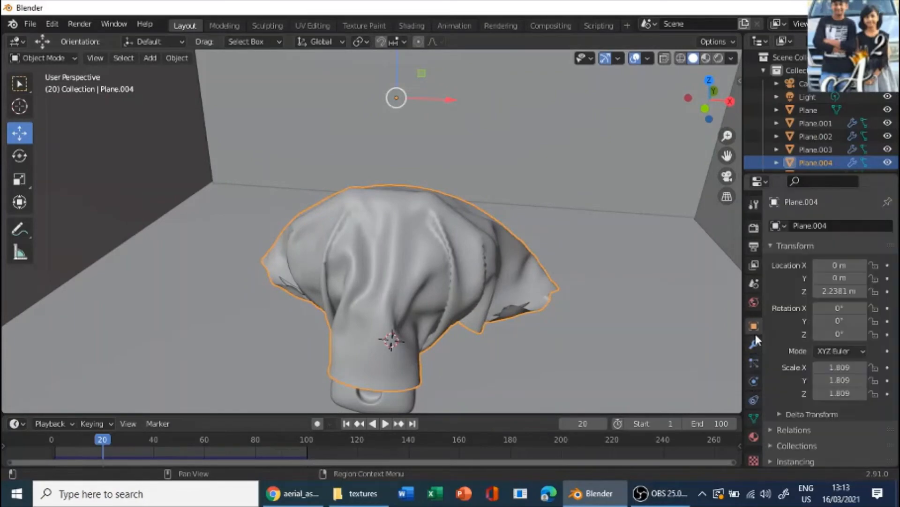
left_click(755, 343)
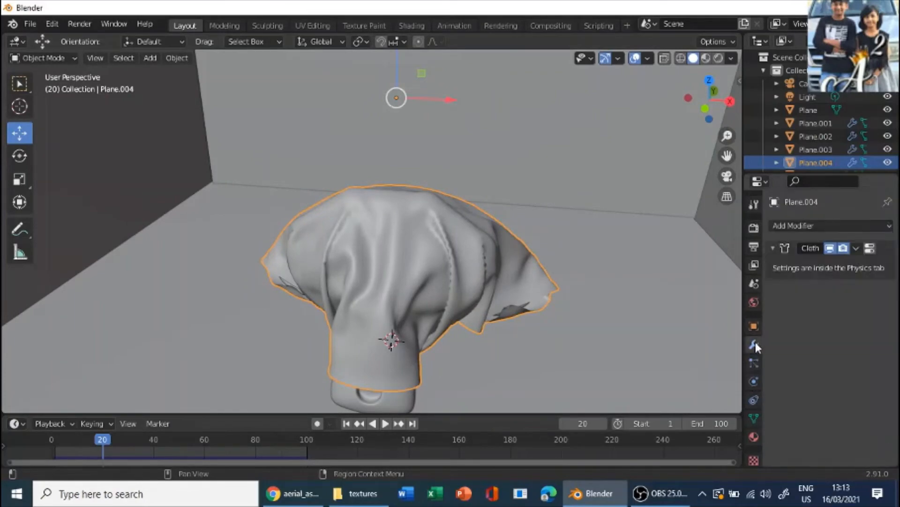
left_click(826, 224)
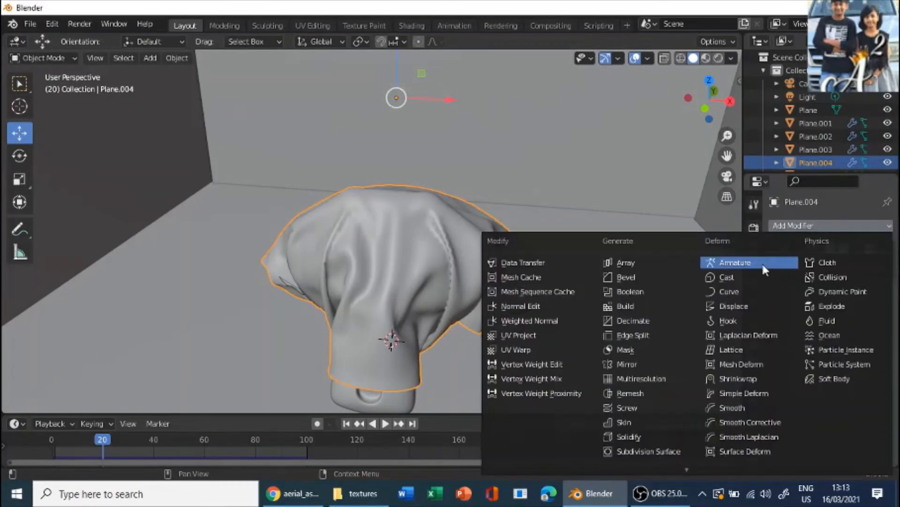
left_click(645, 449)
middle_click_drag(567, 312, 612, 270)
scroll(510, 345, "up", 5)
scroll(446, 235, "down", 7)
scroll(590, 298, "up", 6)
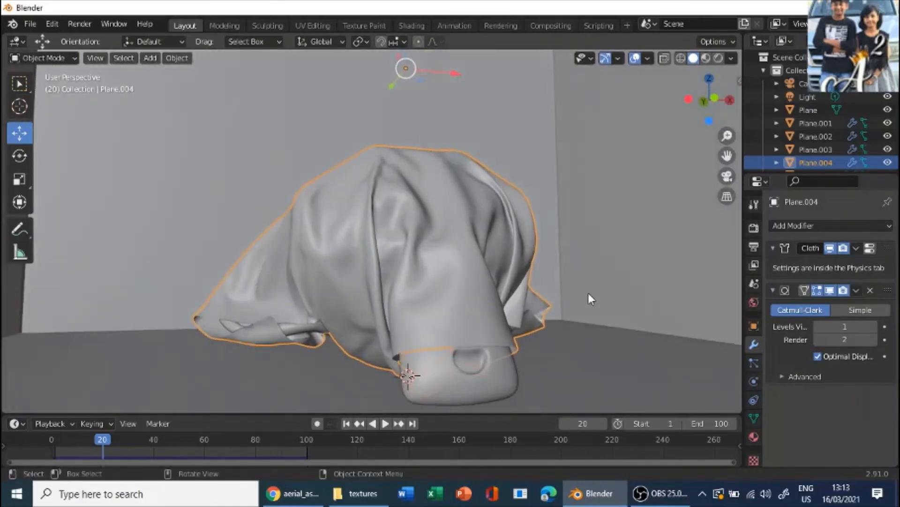
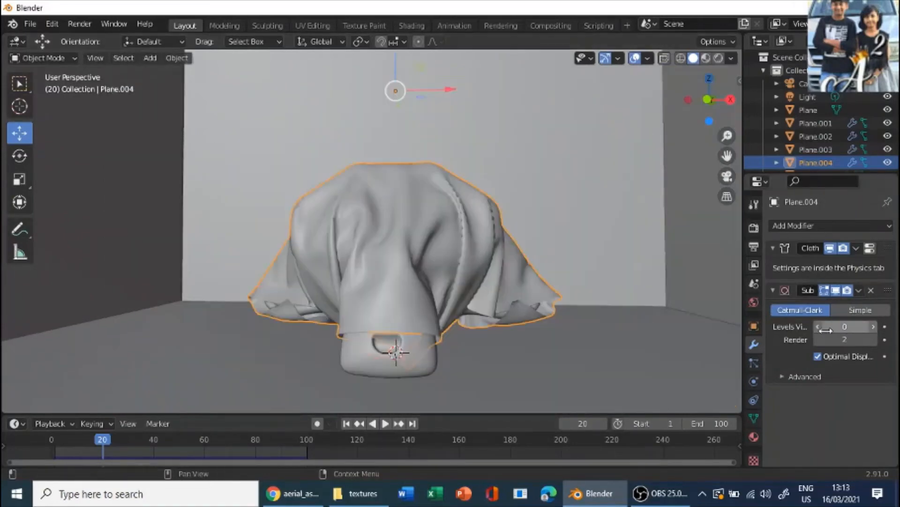
mouse_move(845, 327)
left_mouse_down()
mouse_move(819, 327)
mouse_move(853, 327)
left_mouse_up()
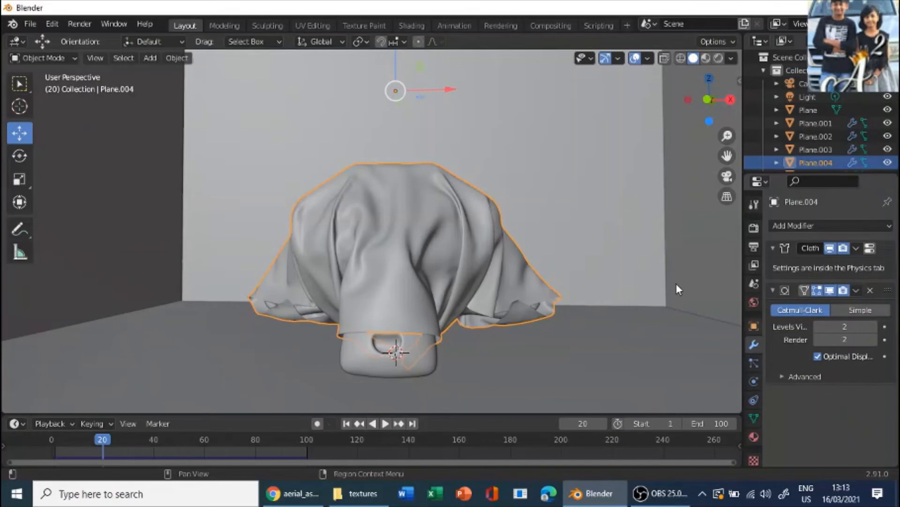
Add a Solidify modifier to the cloth, try thicknesses up to 0.04 m, and set the thickness to 0.01 m
middle_click_drag(677, 283, 480, 266)
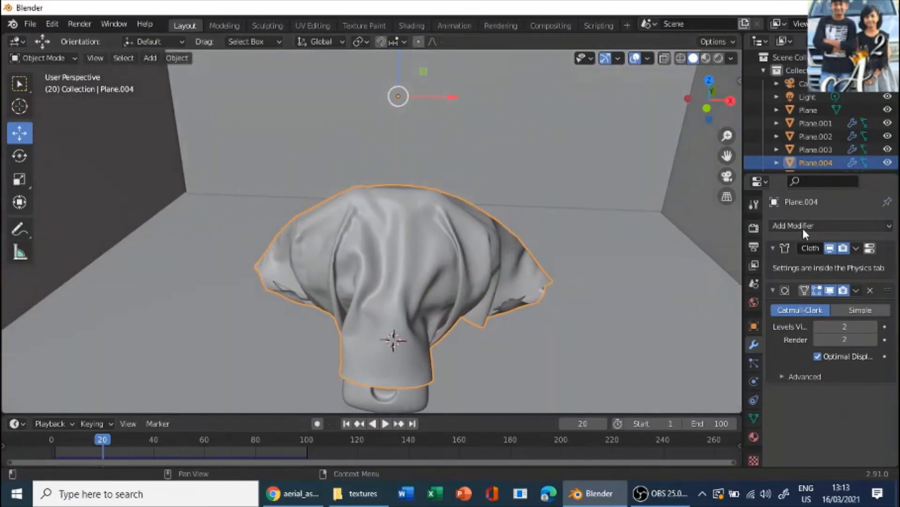
left_click(806, 226)
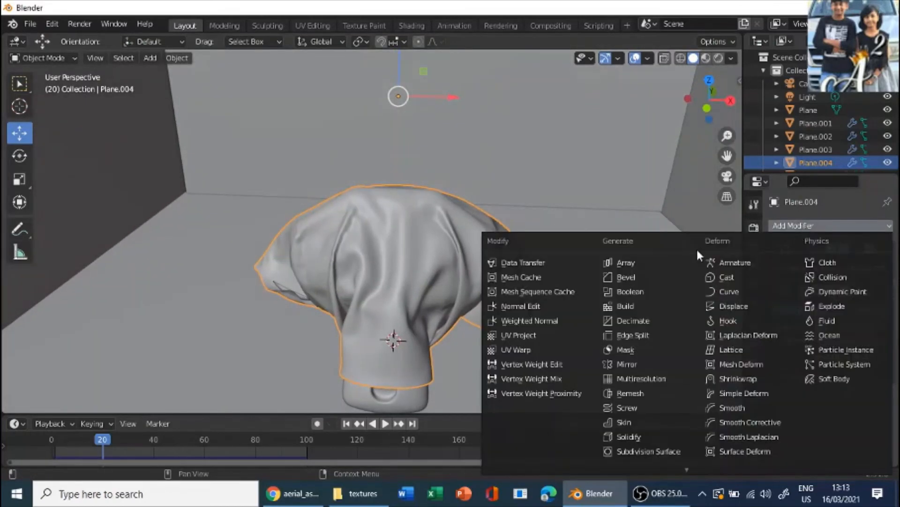
left_click(629, 437)
scroll(886, 361, "down", 3)
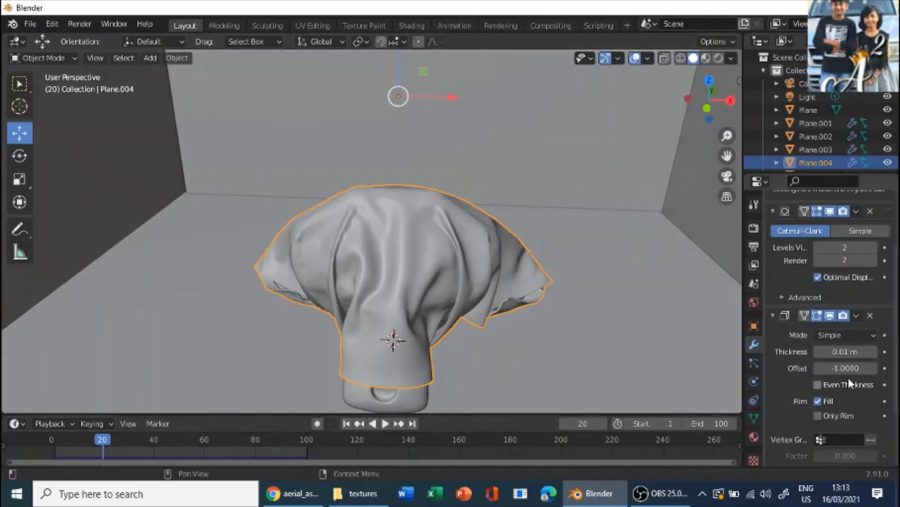
left_click_drag(846, 351, 863, 351)
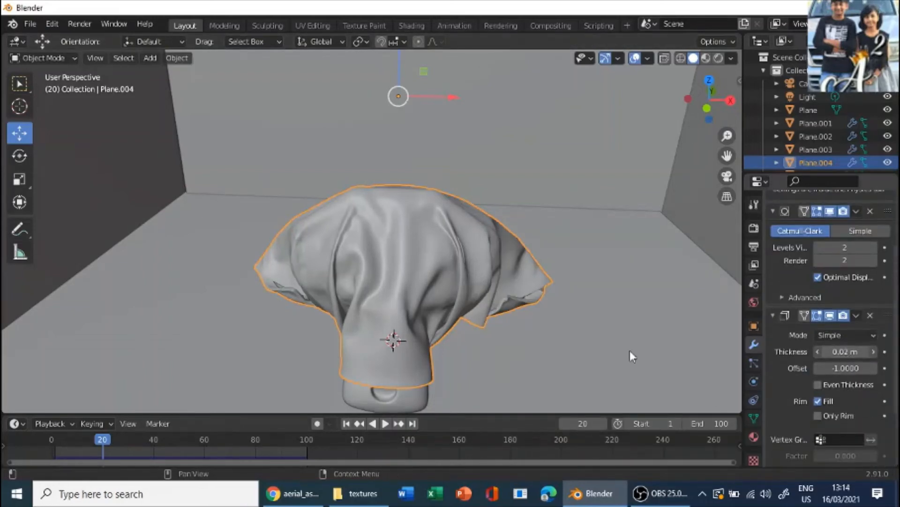
scroll(839, 352, "up", 3)
scroll(595, 342, "up", 2)
scroll(594, 342, "down", 2)
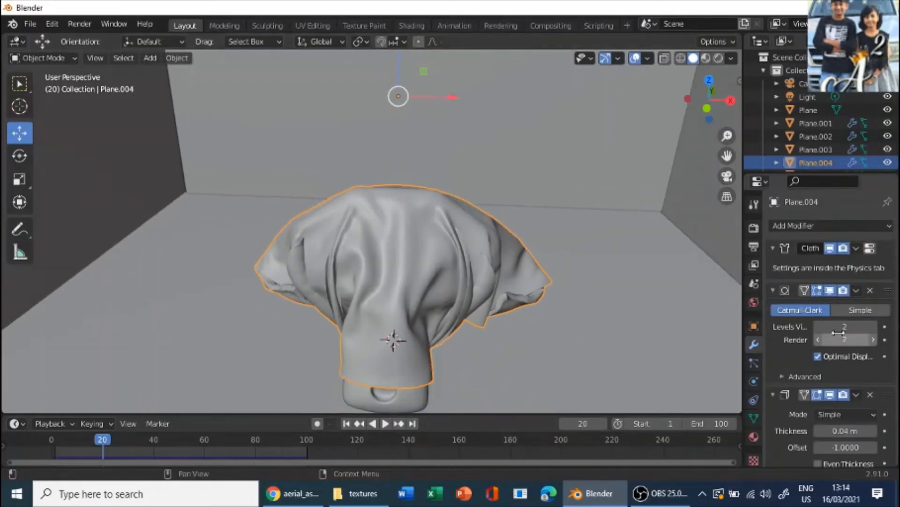
scroll(817, 417, "down", 2)
left_click(840, 404)
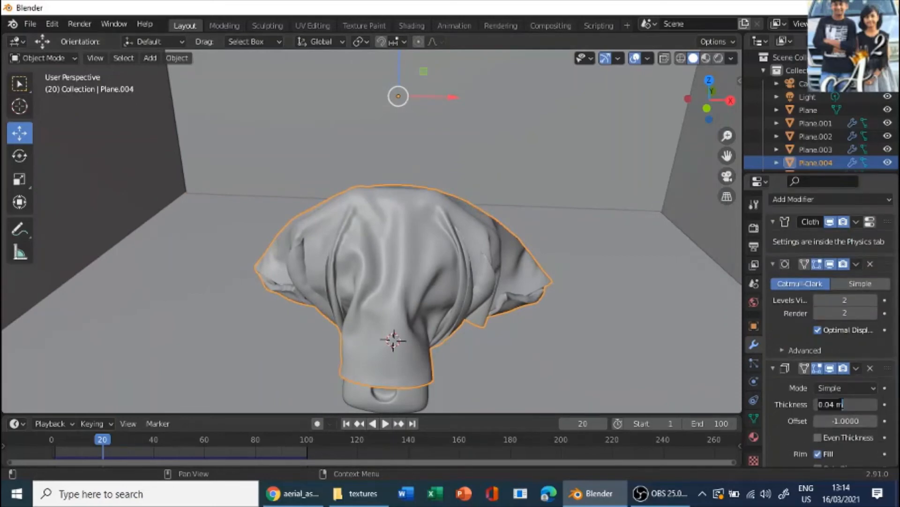
type("0")
key("Return")
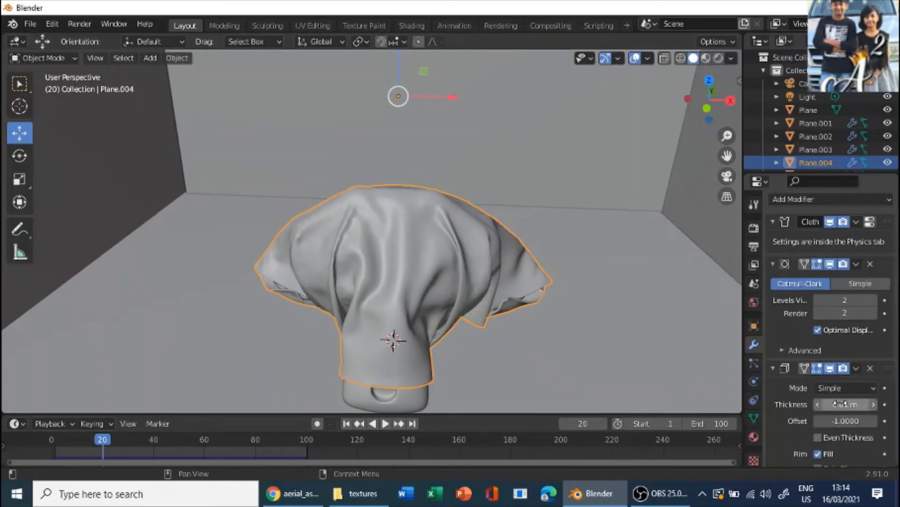
Replay the cloth simulation from the start to frame 20, then return the timeline to frame 1
scroll(297, 313, "up", 3)
middle_click_drag(296, 314, 308, 364)
scroll(347, 381, "up", 4)
scroll(308, 364, "down", 3)
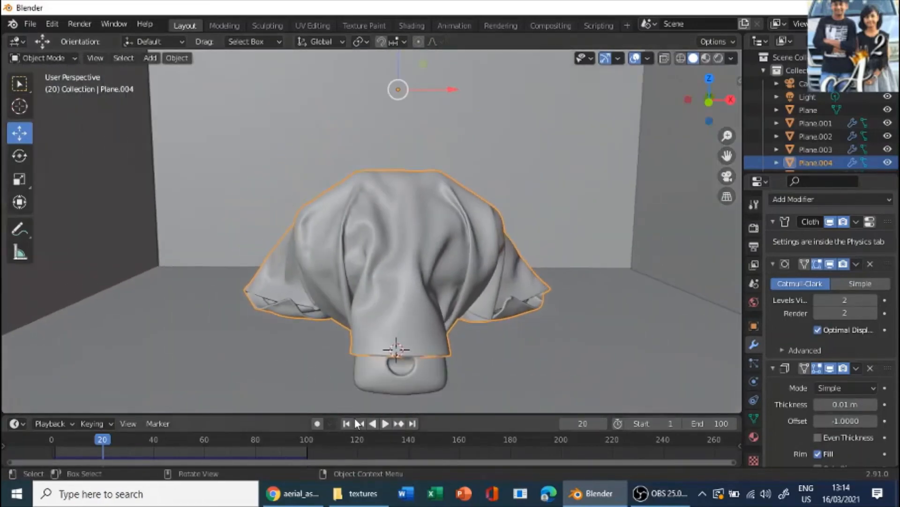
left_click(348, 425)
left_click(384, 424)
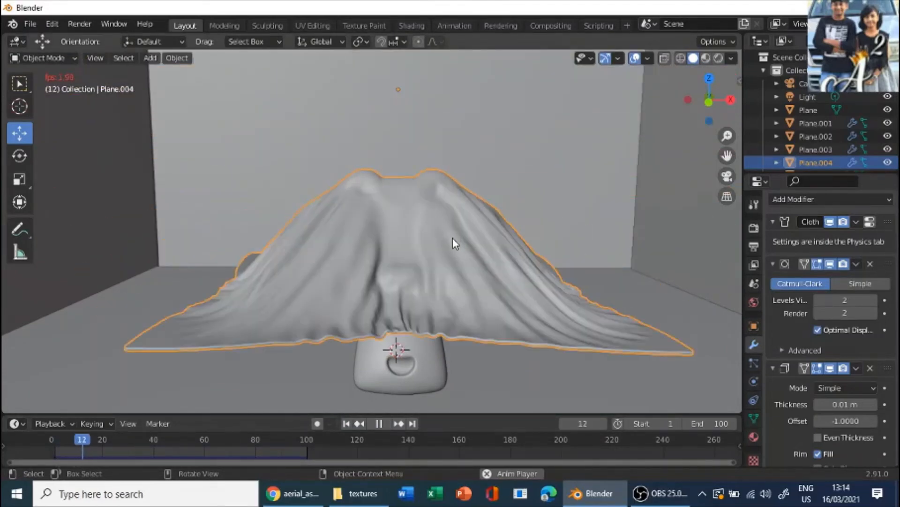
scroll(449, 243, "down", 3)
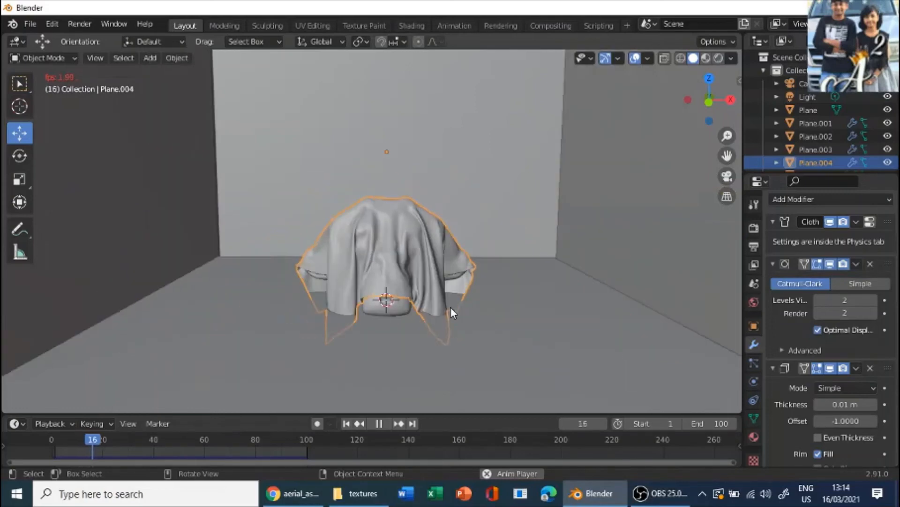
scroll(392, 283, "down", 3)
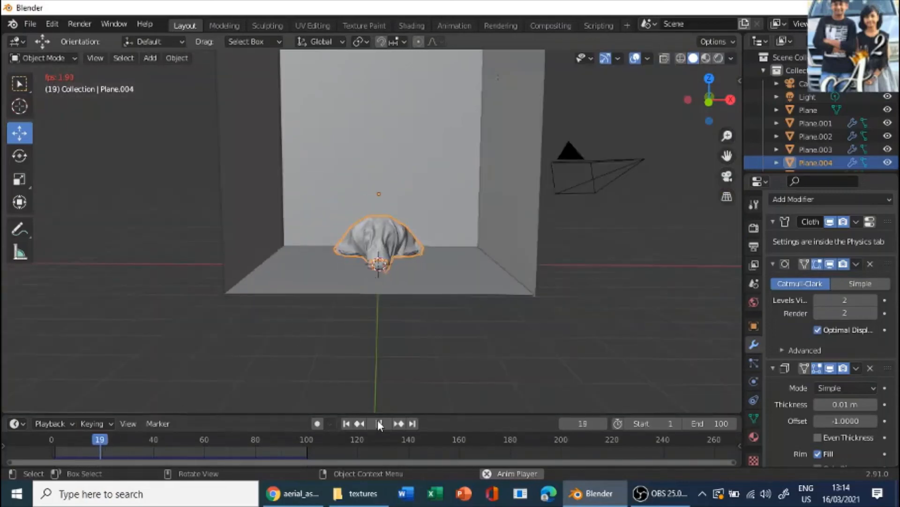
key("space")
scroll(365, 362, "up", 4)
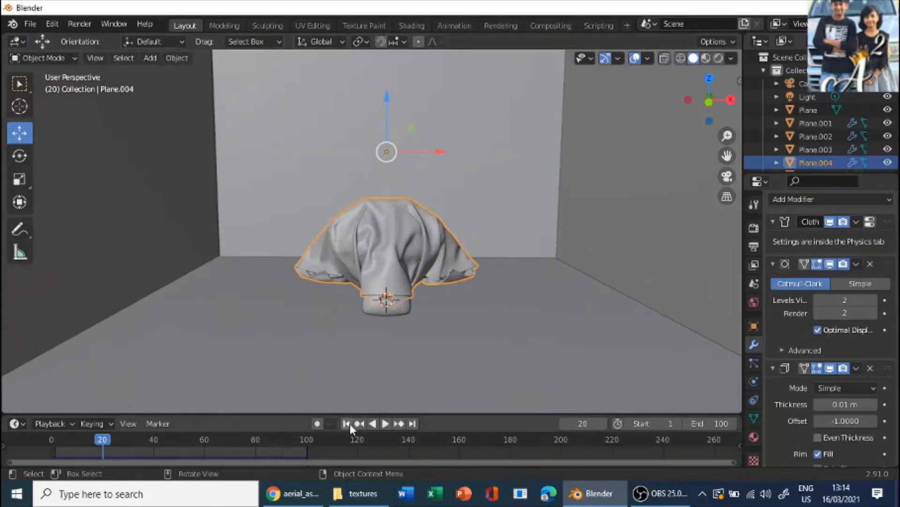
key("shift+Left")
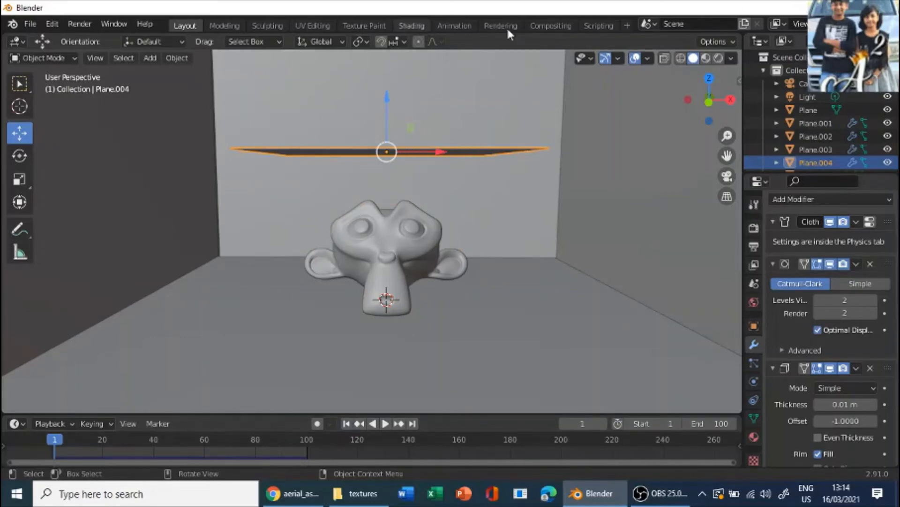
Open the Shading workspace and create a new material for the cloth plane
left_click(412, 28)
scroll(528, 179, "up", 3)
middle_click_drag(521, 191, 589, 195)
scroll(464, 154, "down", 2)
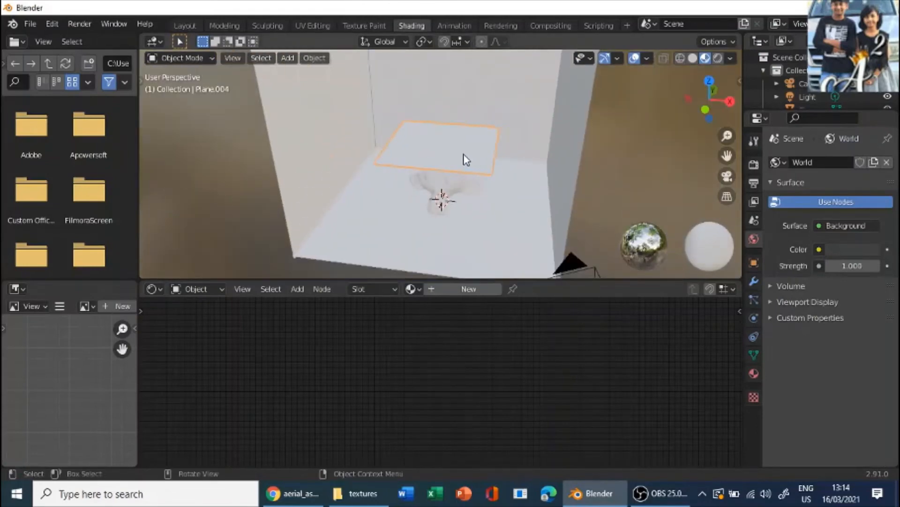
middle_click_drag(464, 234, 490, 239)
left_click(468, 289)
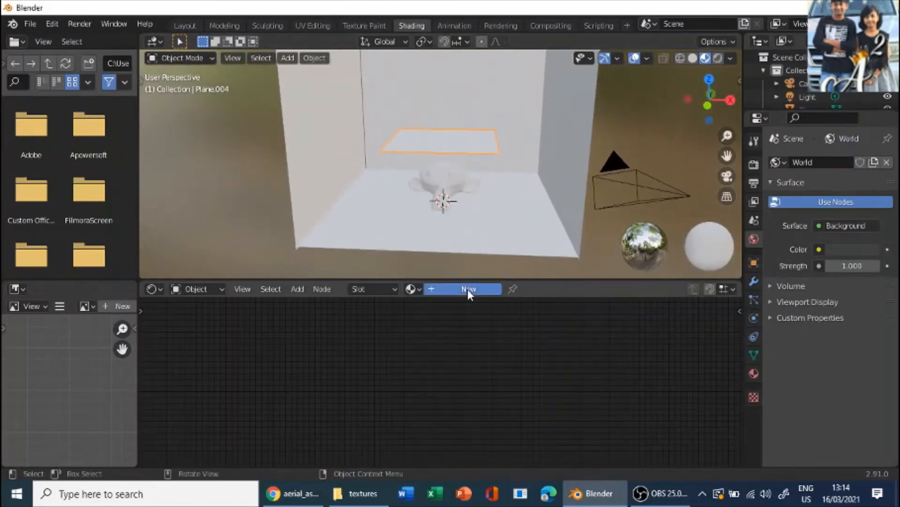
left_click(445, 289)
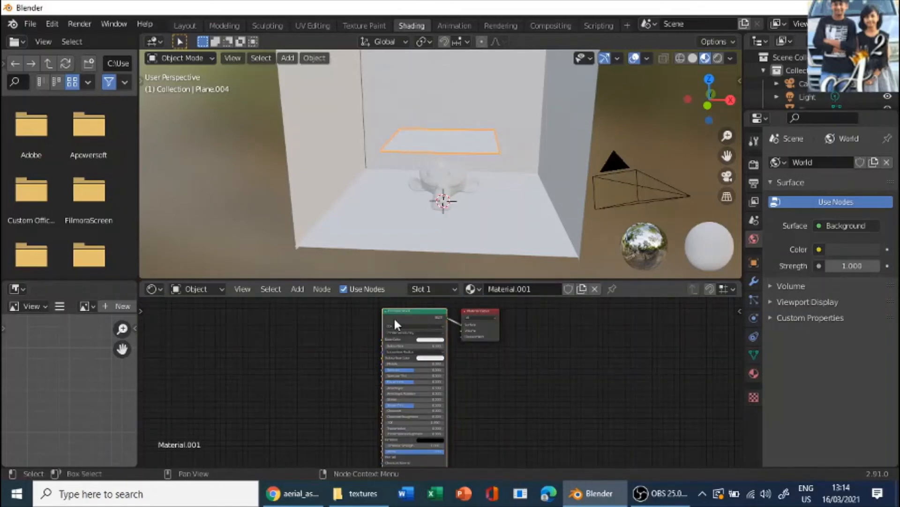
scroll(394, 318, "up", 6)
middle_click_drag(378, 310, 386, 413)
scroll(382, 391, "up", 4)
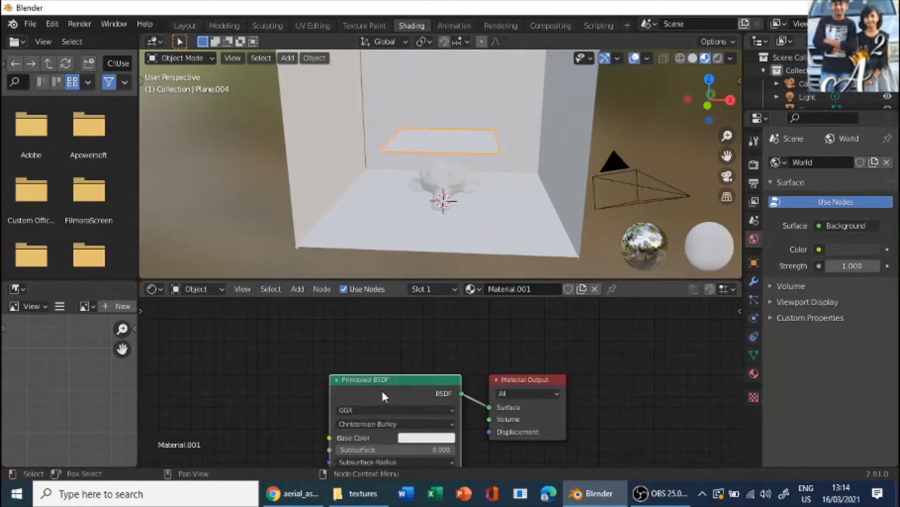
scroll(383, 396, "up", 1)
scroll(417, 382, "down", 3)
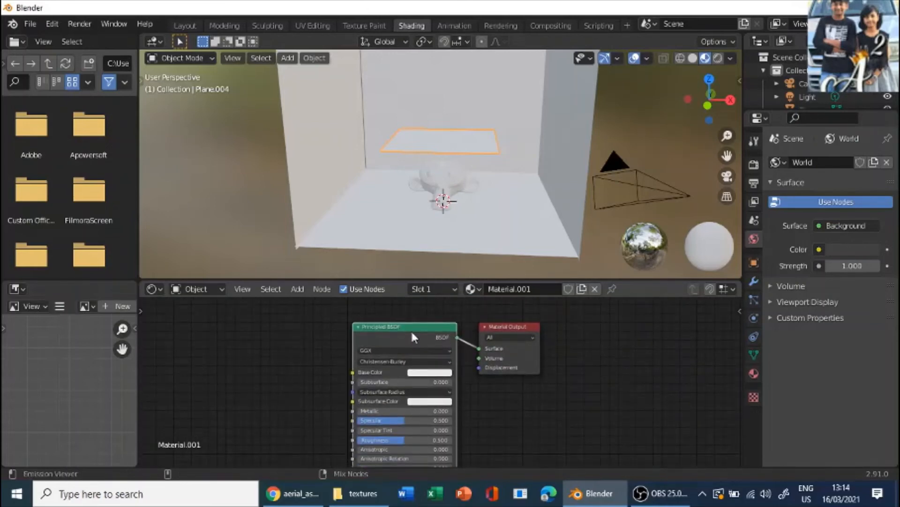
Load the four leather_white maps from blender files\textures\white leather into the cloth's Principled BSDF with Principled Texture Setup
key("ctrl+shift+t")
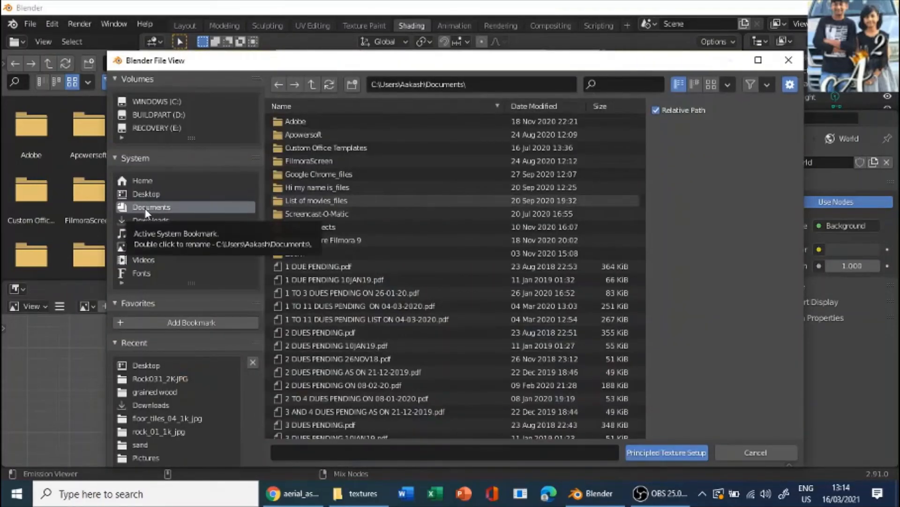
left_click(164, 195)
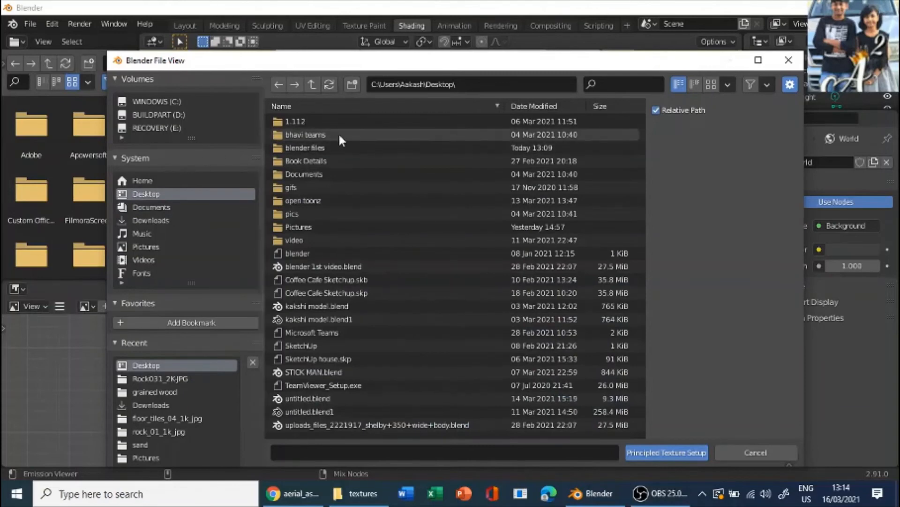
double_click(336, 146)
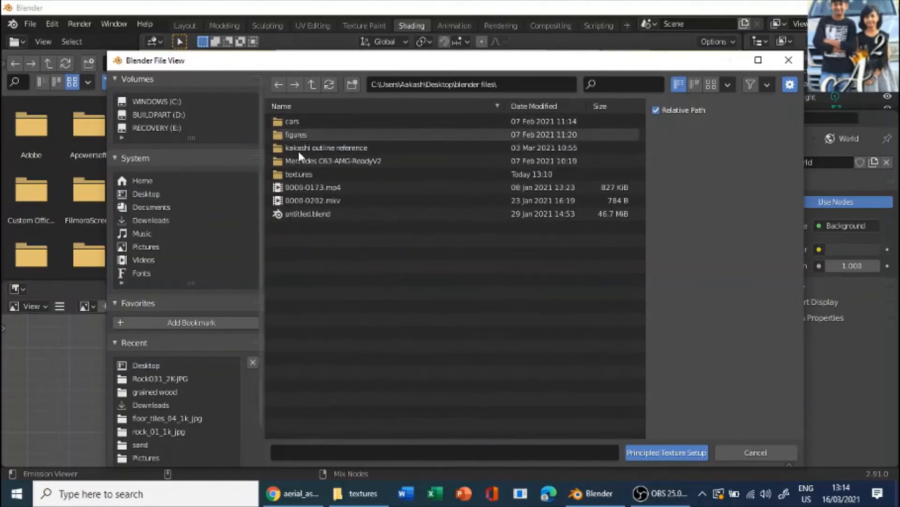
double_click(300, 174)
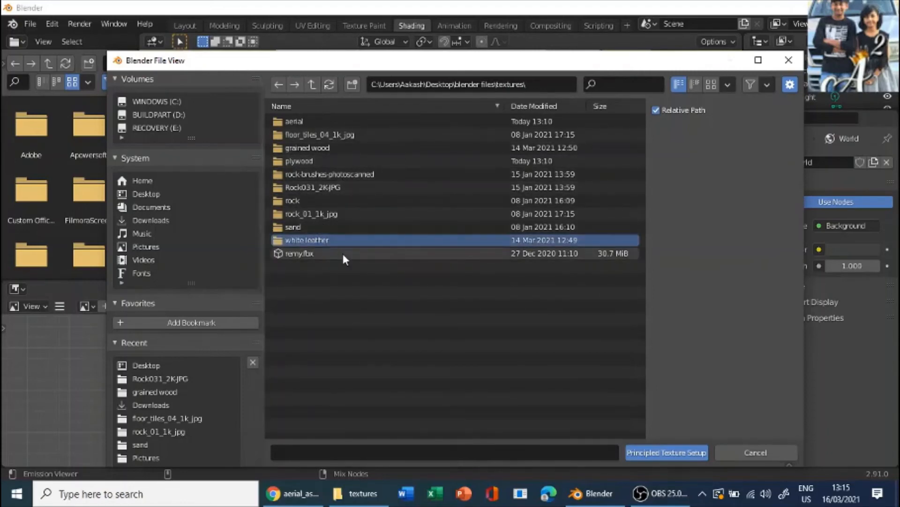
double_click(351, 240)
left_click_drag(518, 333, 283, 73)
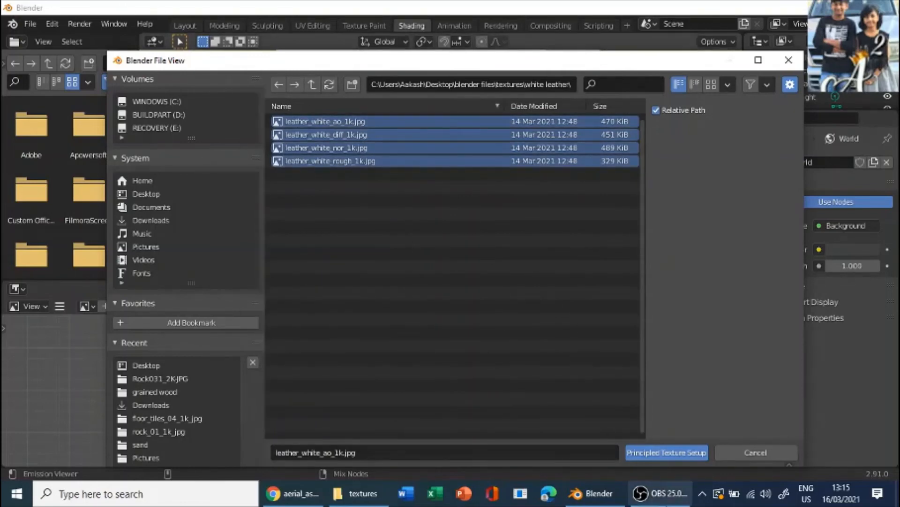
left_click(684, 454)
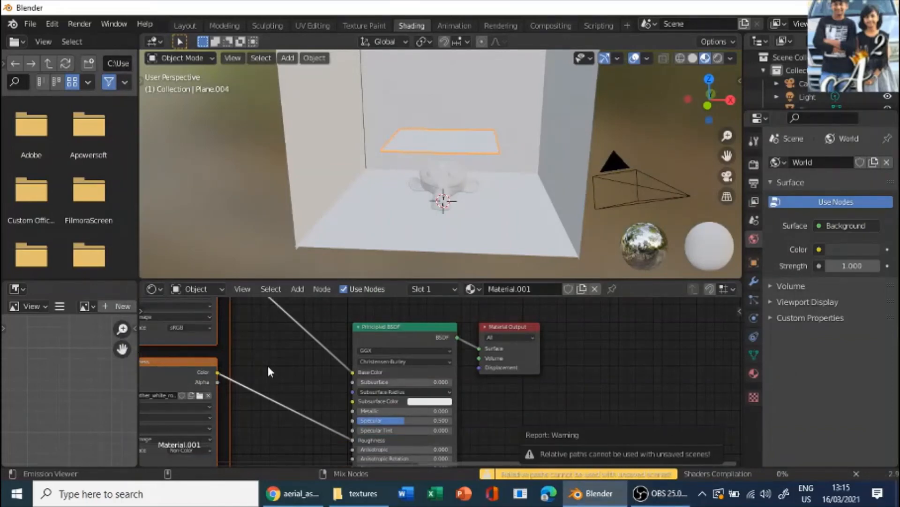
scroll(441, 381, "down", 2)
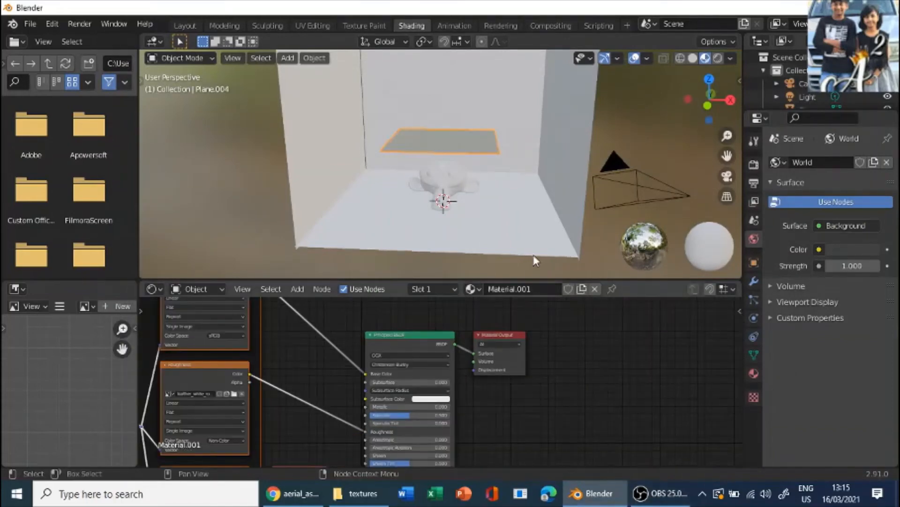
scroll(434, 201, "up", 3)
middle_click_drag(434, 201, 484, 210)
scroll(466, 242, "up", 3)
scroll(433, 217, "down", 6)
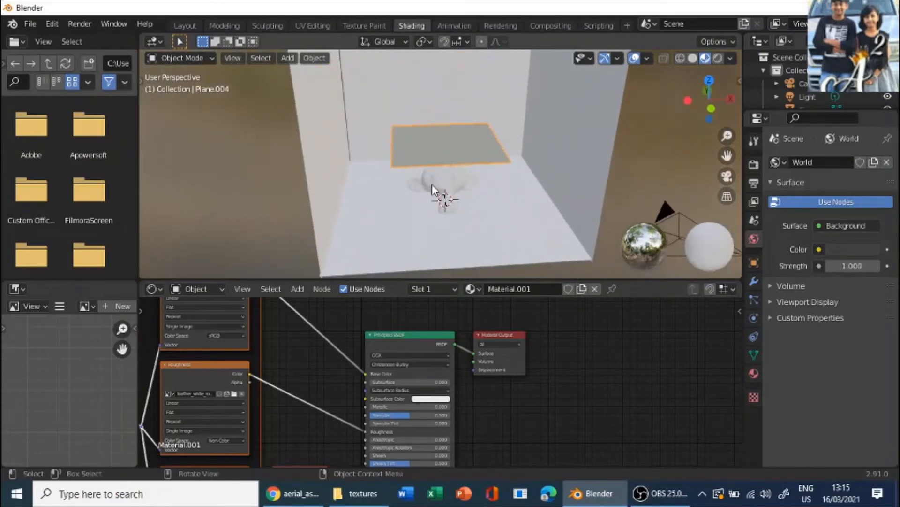
Give the monkey head a new material and load the four plywood maps from blender files\textures\plywood with Principled Texture Setup
left_click(432, 184)
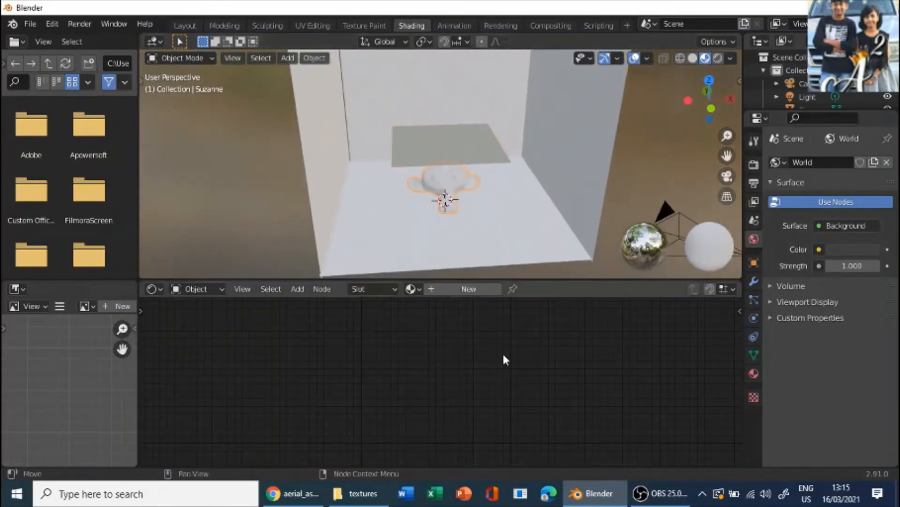
left_click(454, 290)
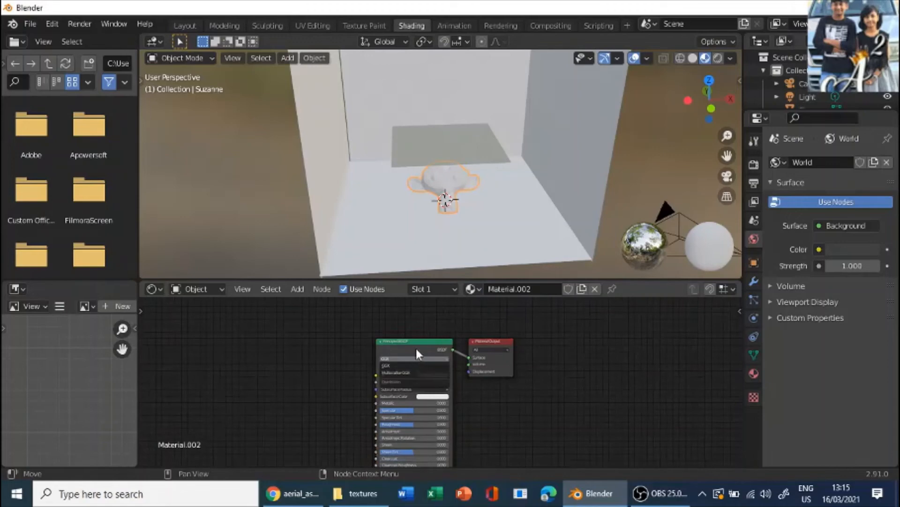
left_click(416, 346)
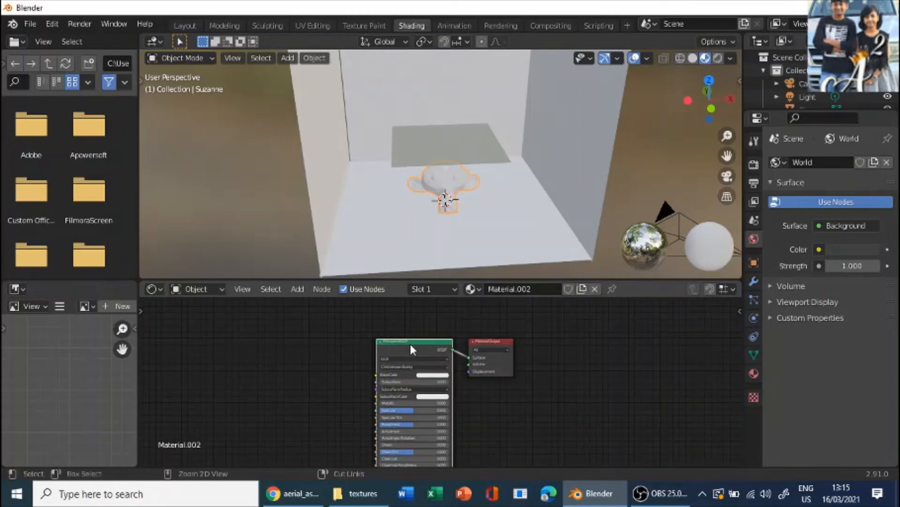
key("ctrl+shift+t")
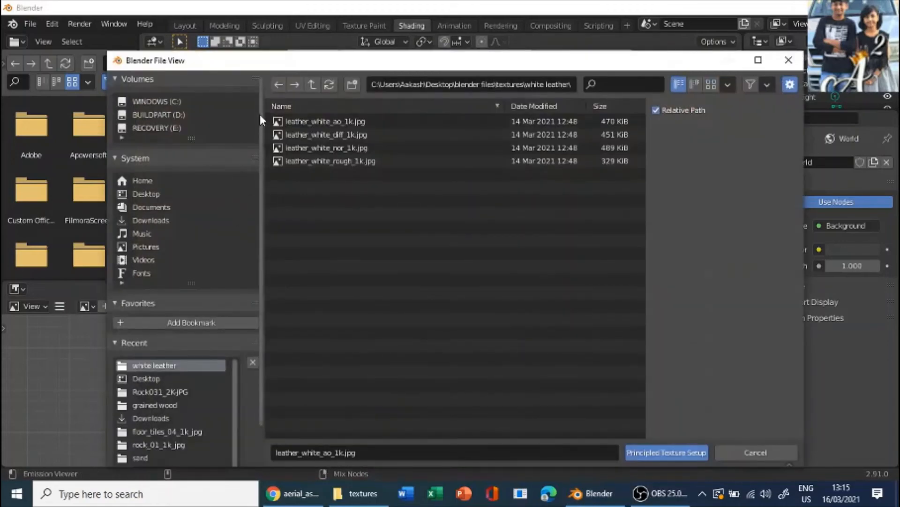
left_click(149, 194)
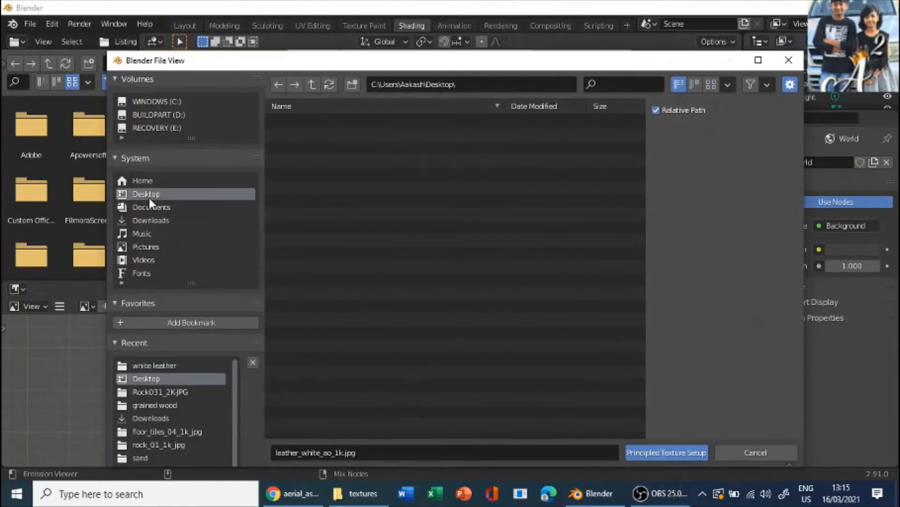
double_click(333, 147)
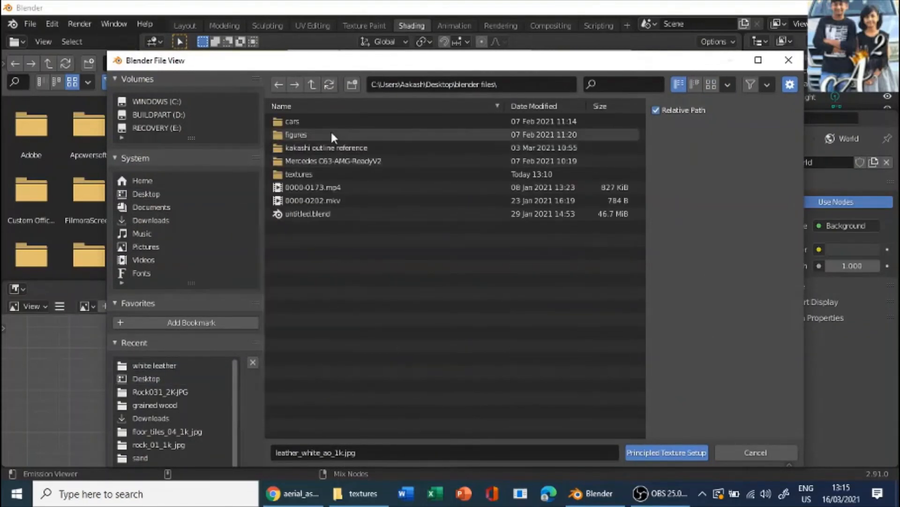
double_click(325, 174)
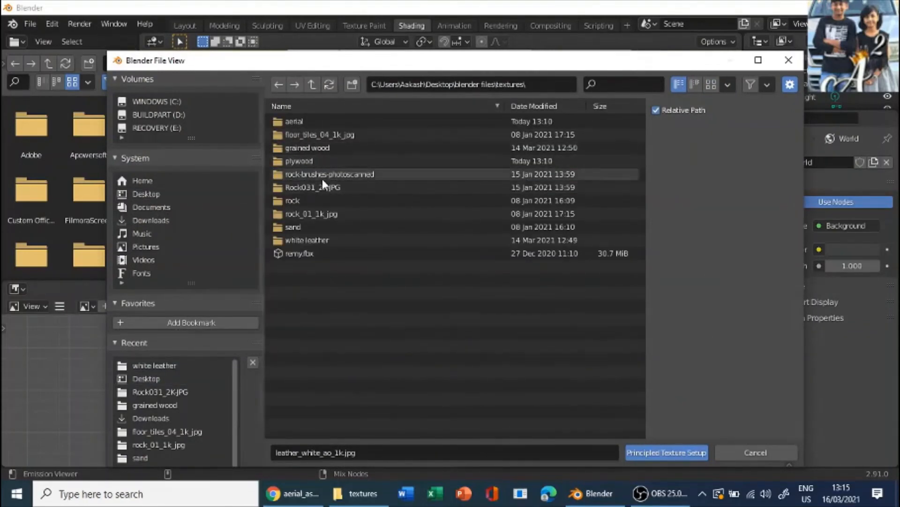
double_click(299, 161)
left_click_drag(382, 251, 281, 100)
left_click(667, 453)
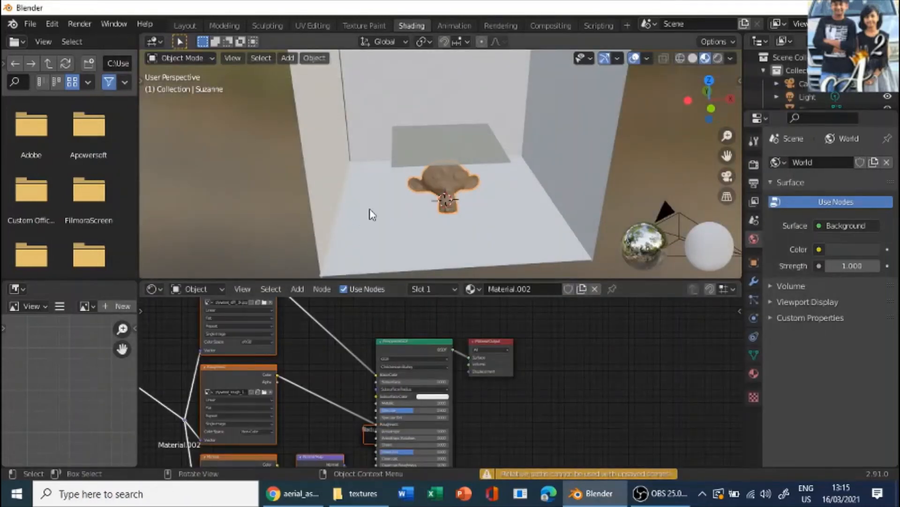
Create a new material for the room's floor plane
scroll(370, 210, "down", 2)
middle_click_drag(439, 201, 452, 221)
left_click(369, 192)
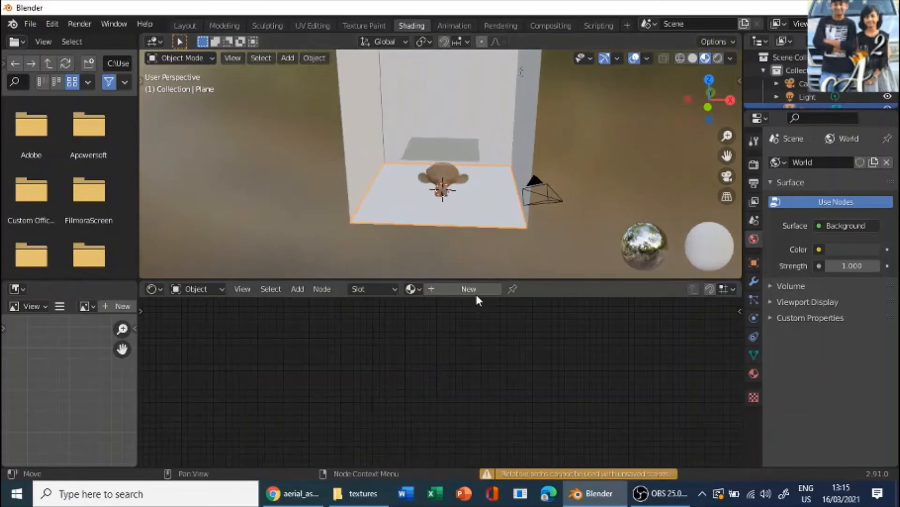
left_click(475, 291)
Load all six aerial_asphalt_01 maps from blender files\textures\aerial into the floor's Principled BSDF with Principled Texture Setup
left_click(389, 348)
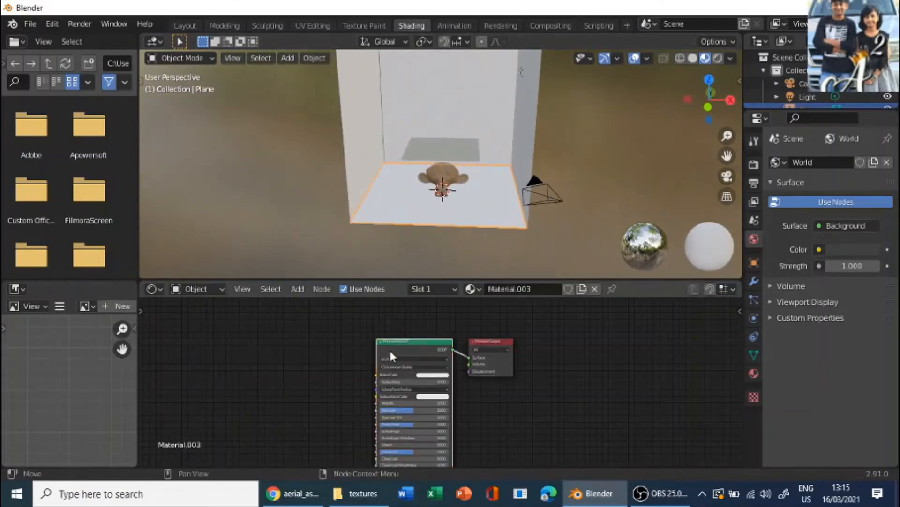
key("ctrl+shift+t")
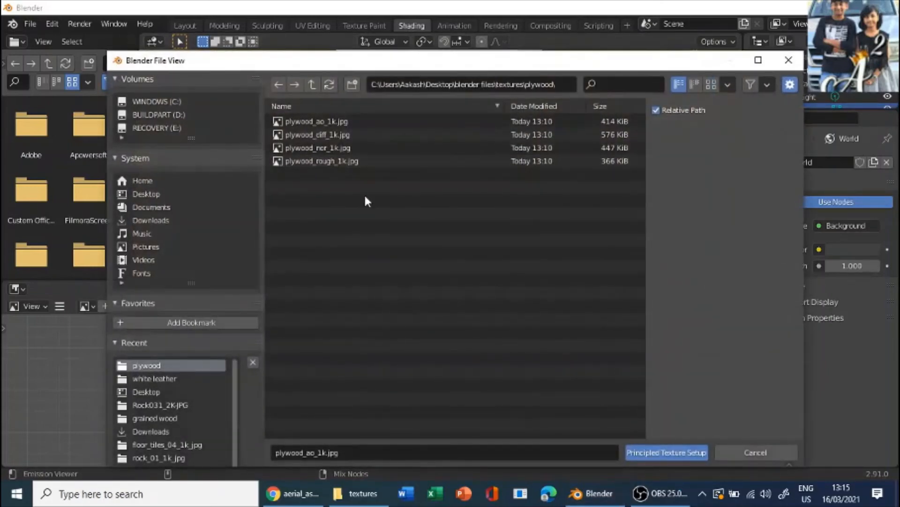
left_click(154, 193)
left_click(157, 206)
left_click(155, 192)
left_click(402, 150)
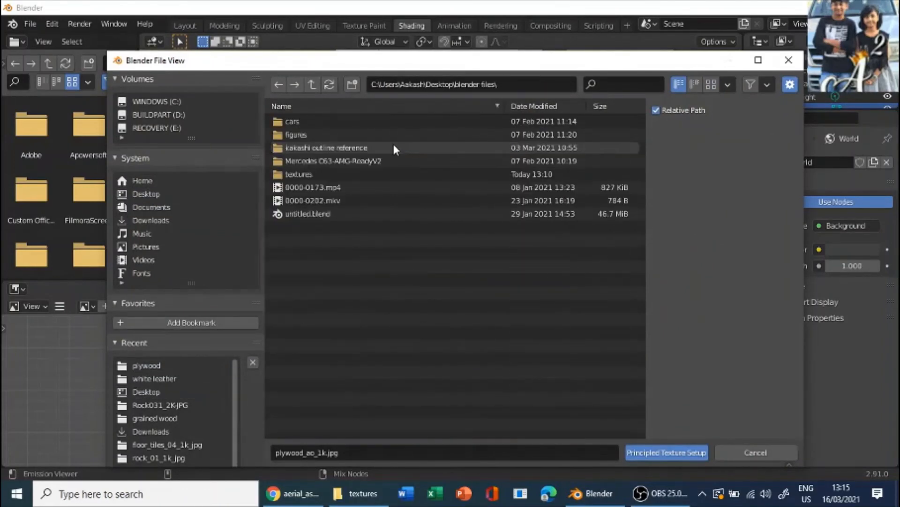
left_click(340, 172)
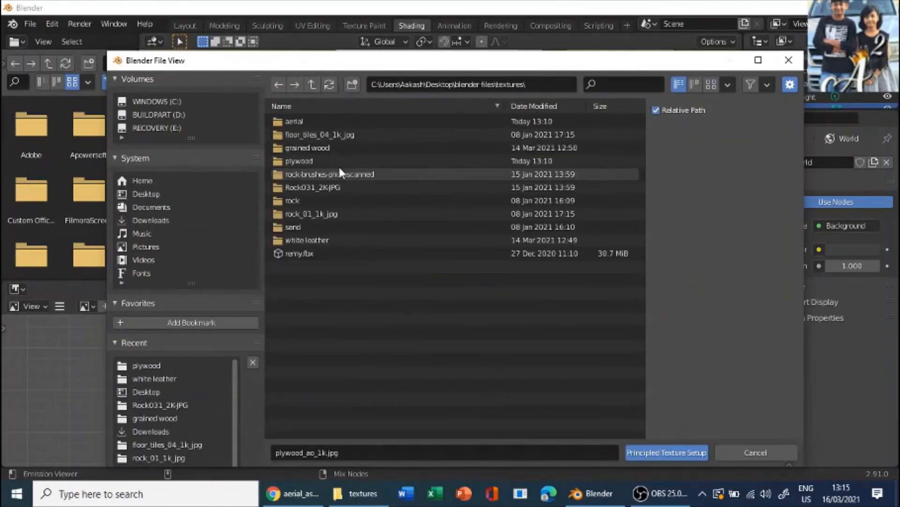
left_click(316, 122)
left_click_drag(448, 276, 278, 84)
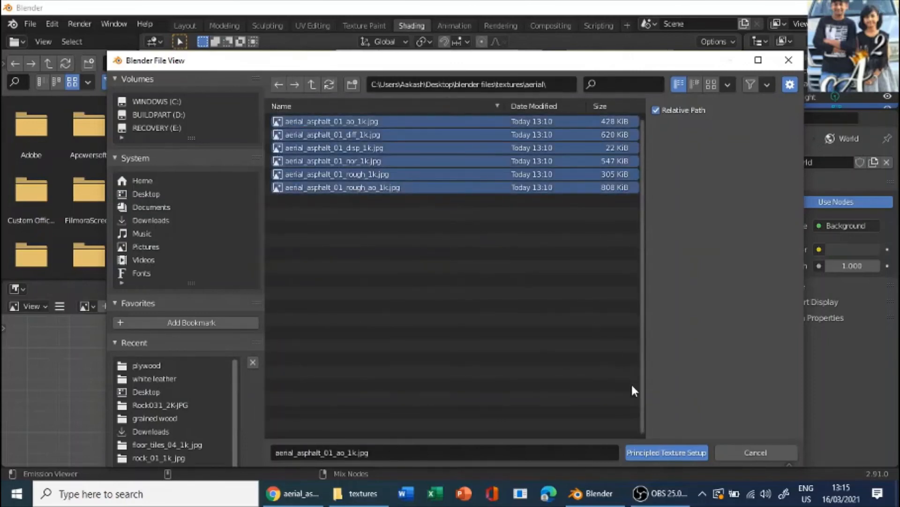
left_click(646, 451)
Give the back wall a new material and load all six aerial_asphalt_01 maps with Principled Texture Setup
left_click(484, 117)
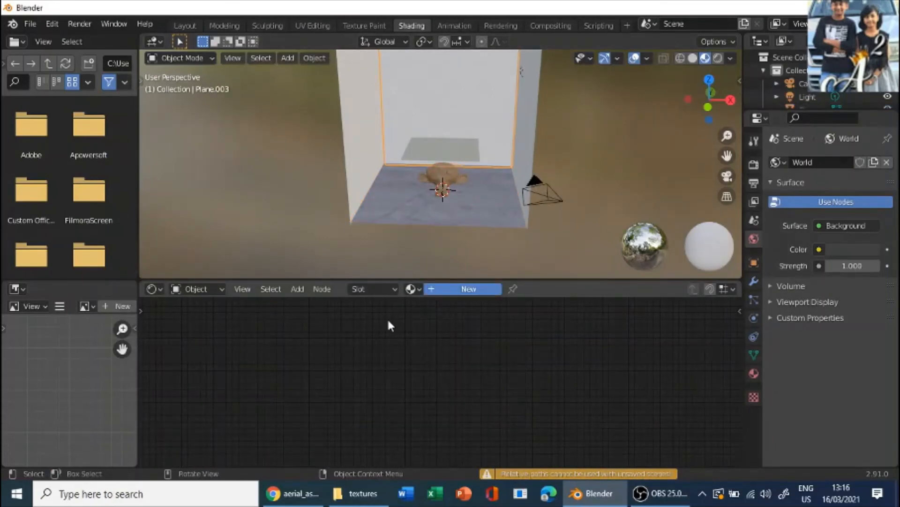
left_click(471, 289)
left_click(423, 350)
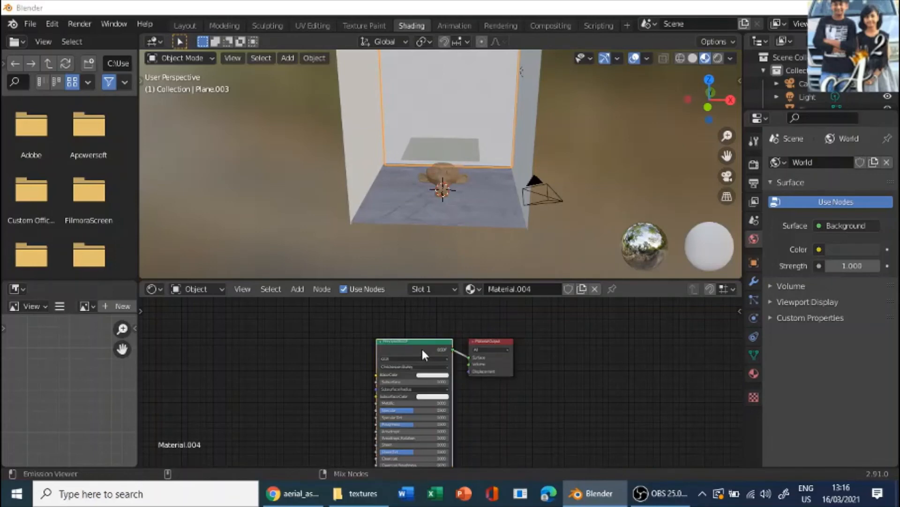
key("ctrl+shift+t")
left_click_drag(403, 259, 305, 71)
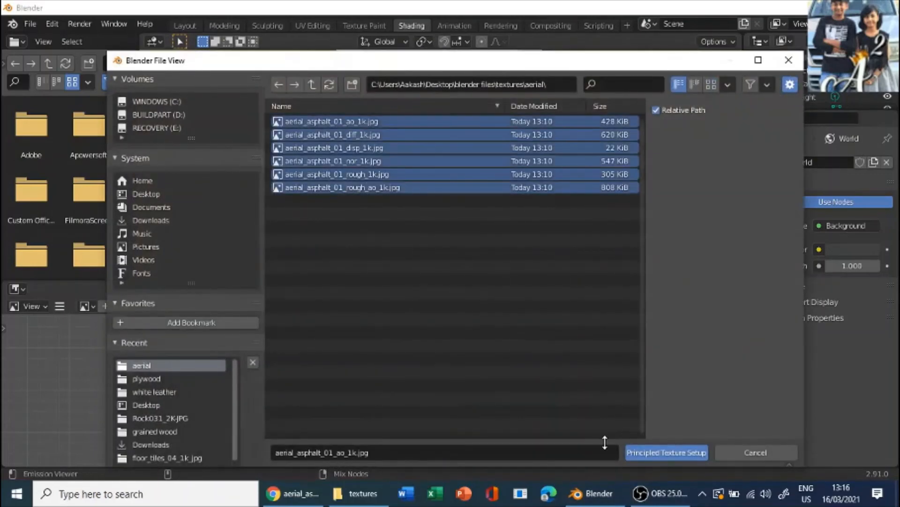
left_click(682, 453)
Give the right wall, Plane.001, a new material textured with all six aerial_asphalt_01 maps through Principled Texture Setup
left_click(527, 138)
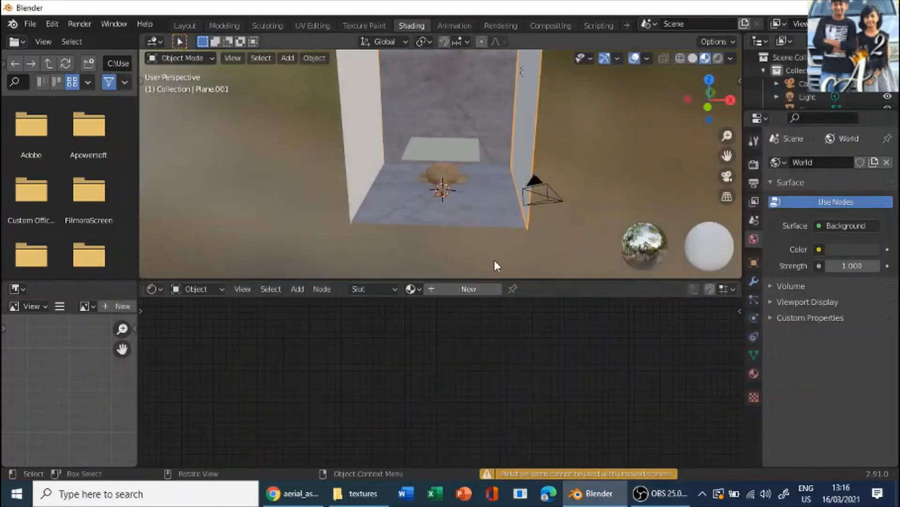
middle_click_drag(495, 260, 521, 262)
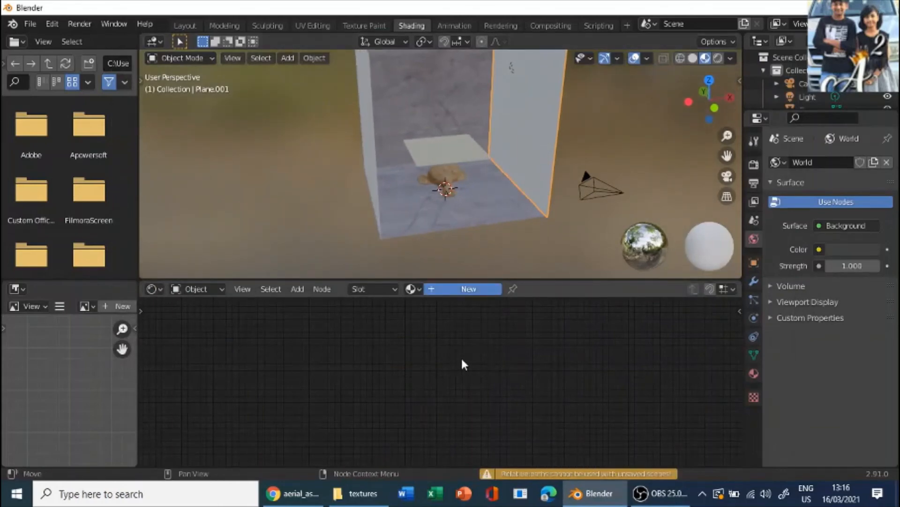
left_click(443, 294)
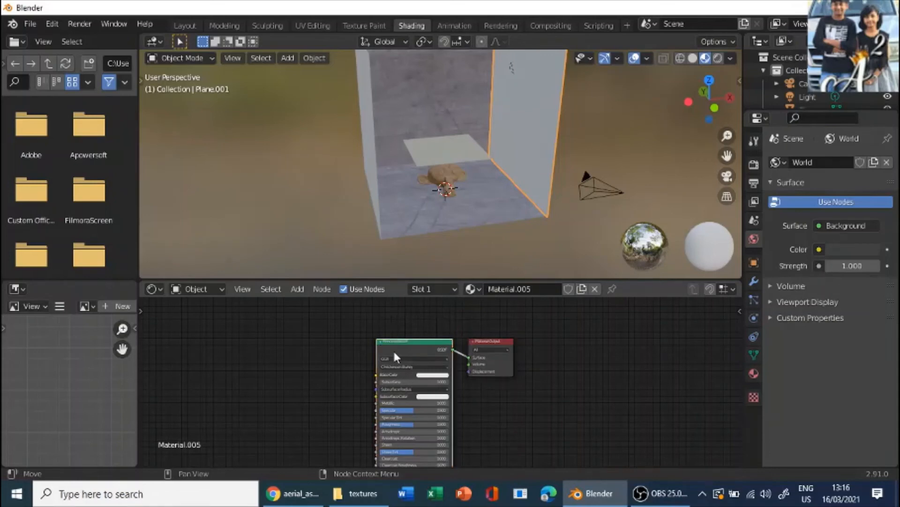
key("ctrl+shift+t")
key("a")
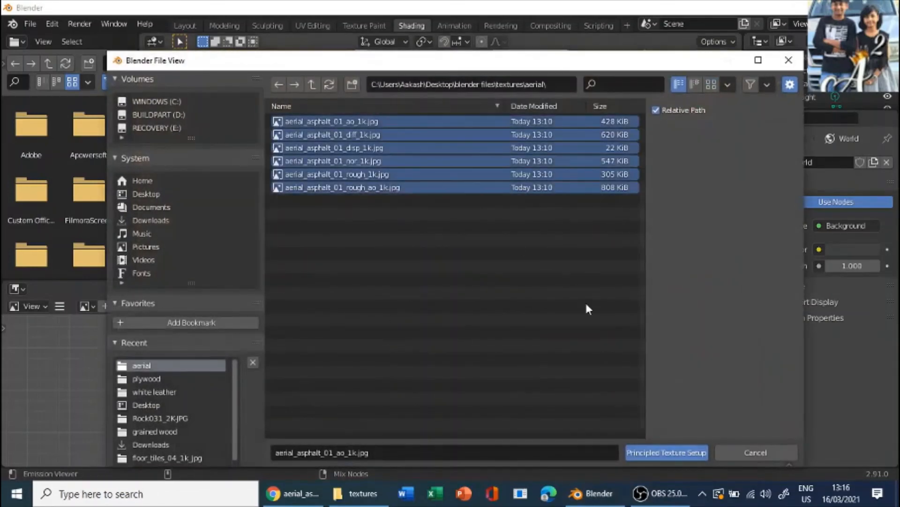
left_click(645, 454)
Give the left wall, Plane.002, a new material textured with all six aerial_asphalt_01 maps through Principled Texture Setup
middle_click_drag(506, 261, 492, 309)
left_click(369, 115)
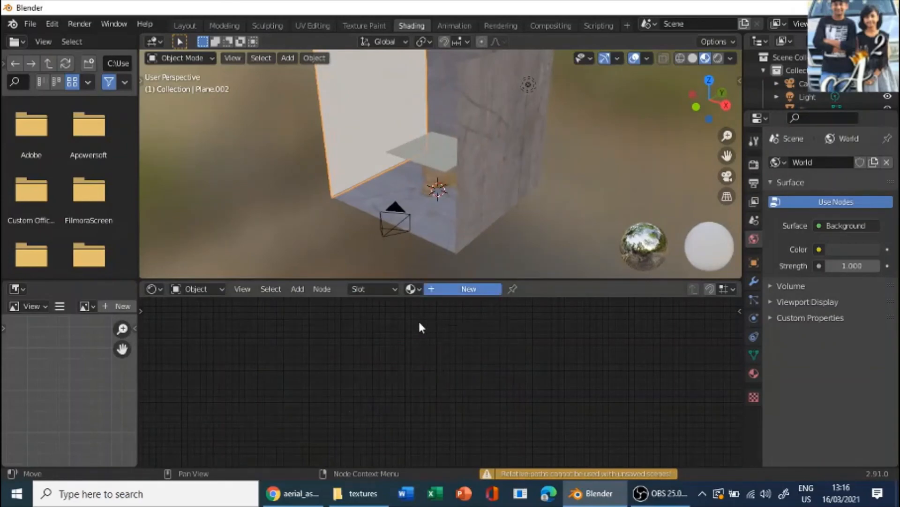
left_click(396, 343)
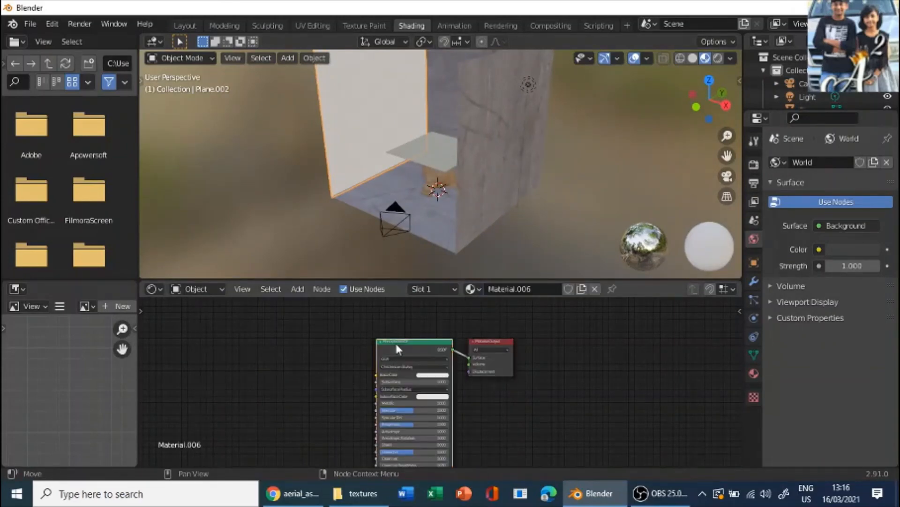
key("ctrl+shift+t")
key("a")
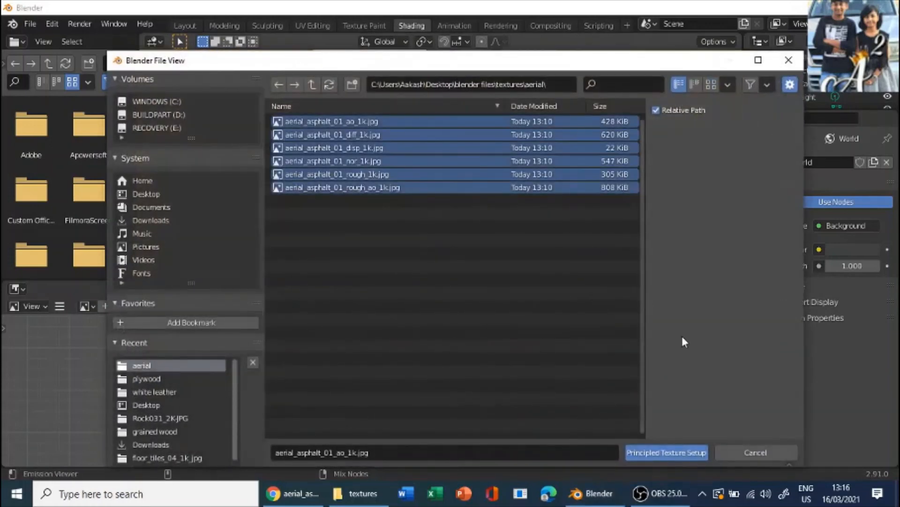
left_click(683, 454)
Return to the Layout workspace, view the textured scene through the camera and briefly play the simulation
middle_click_drag(474, 262, 366, 32)
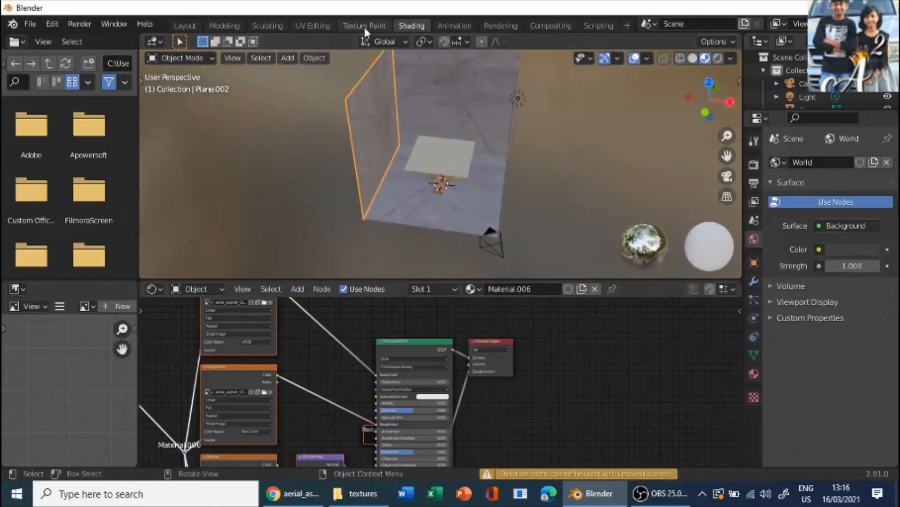
left_click(185, 25)
mouse_move(538, 176)
middle_mouse_down()
mouse_move(538, 227)
mouse_move(566, 237)
middle_mouse_up()
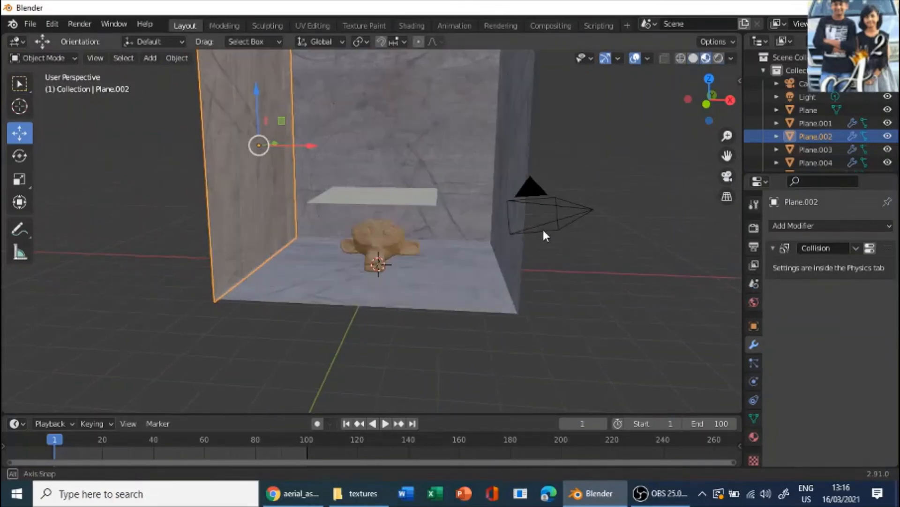
middle_click_drag(543, 229, 518, 238)
scroll(541, 241, "up", 1)
key("KP_0")
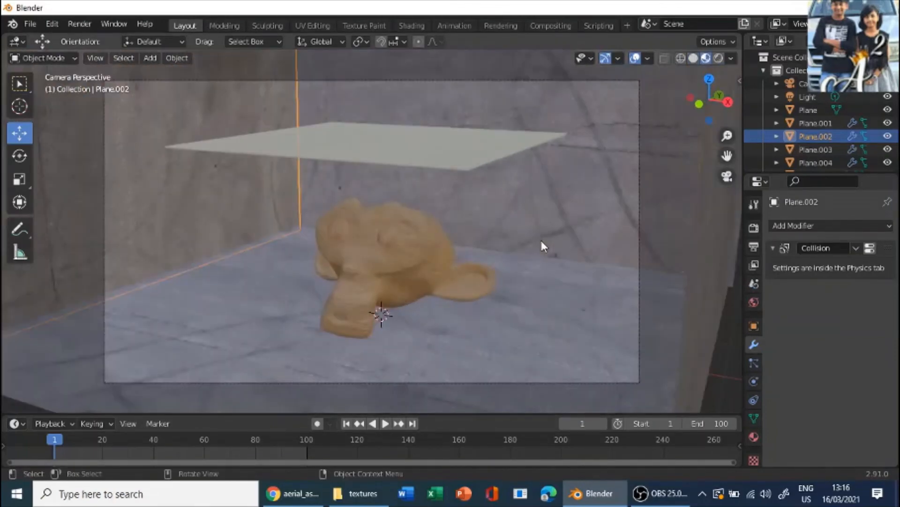
key("space")
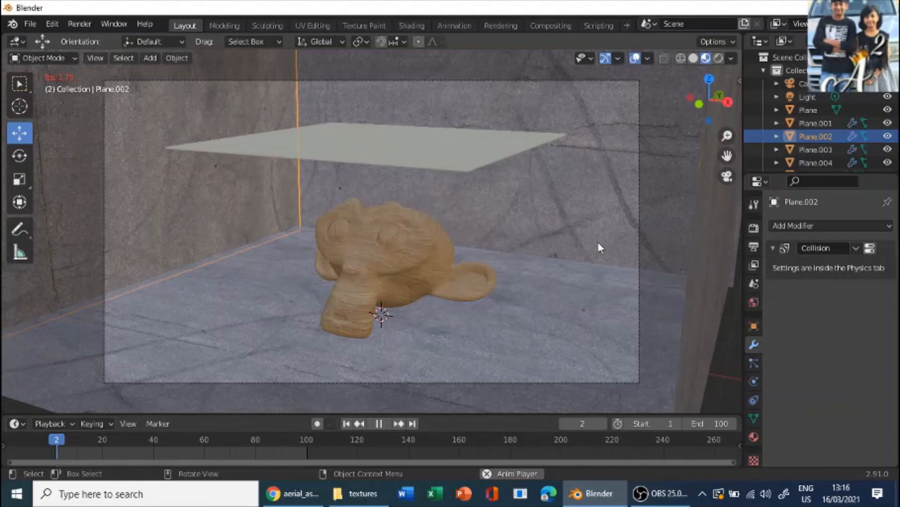
key("space")
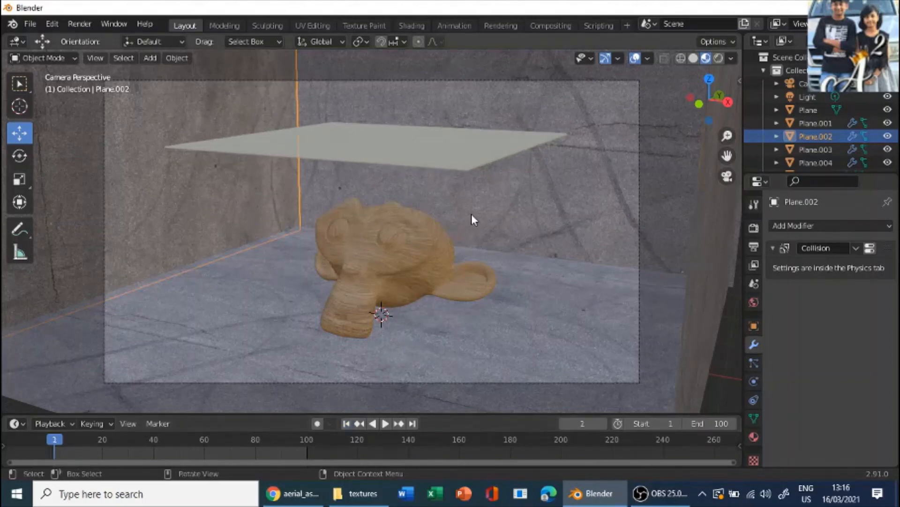
Leave the camera view and move the light down into the room to about X 2.91, Y -0.34, Z 3.94 m
scroll(471, 214, "down", 3)
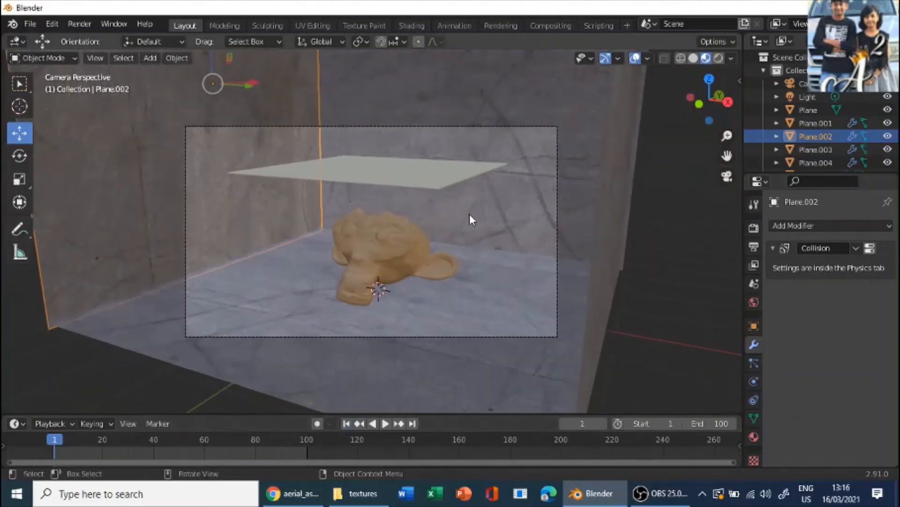
key("KP_0")
middle_click_drag(244, 159, 432, 147)
scroll(379, 187, "down", 2)
left_click(479, 128)
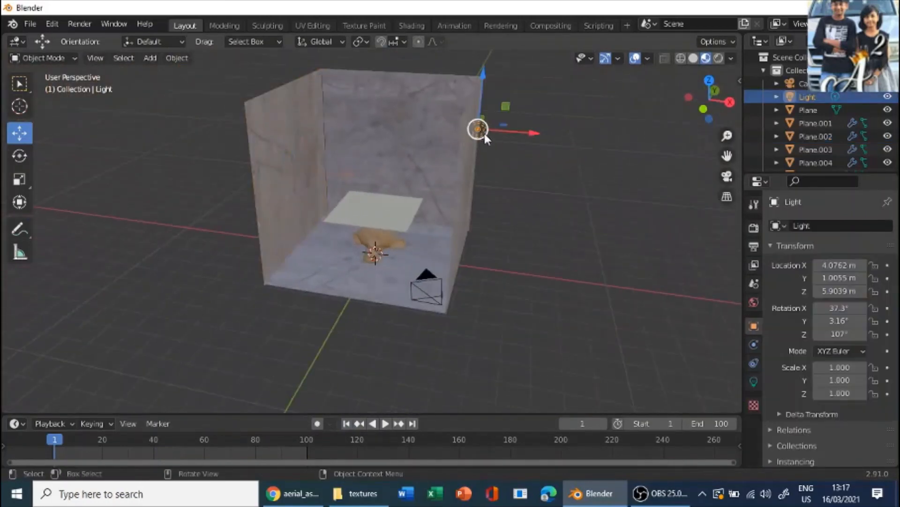
key("g")
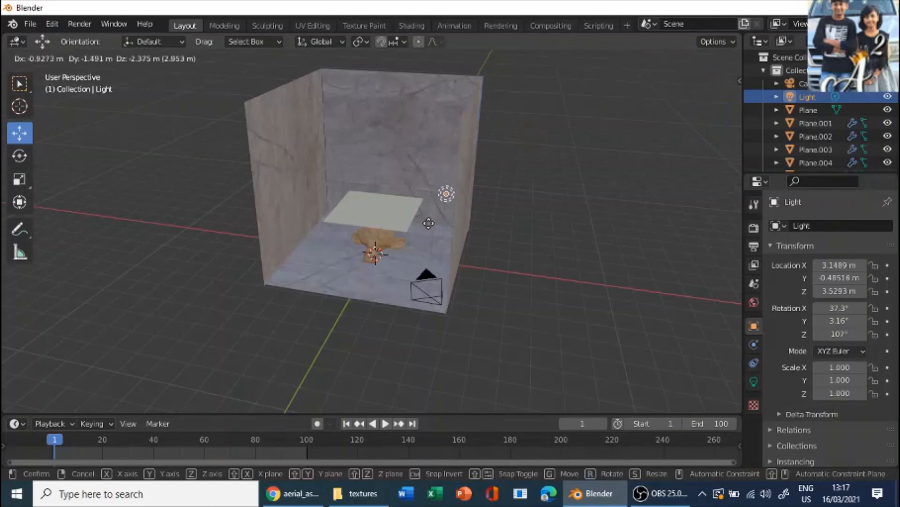
left_click(424, 212)
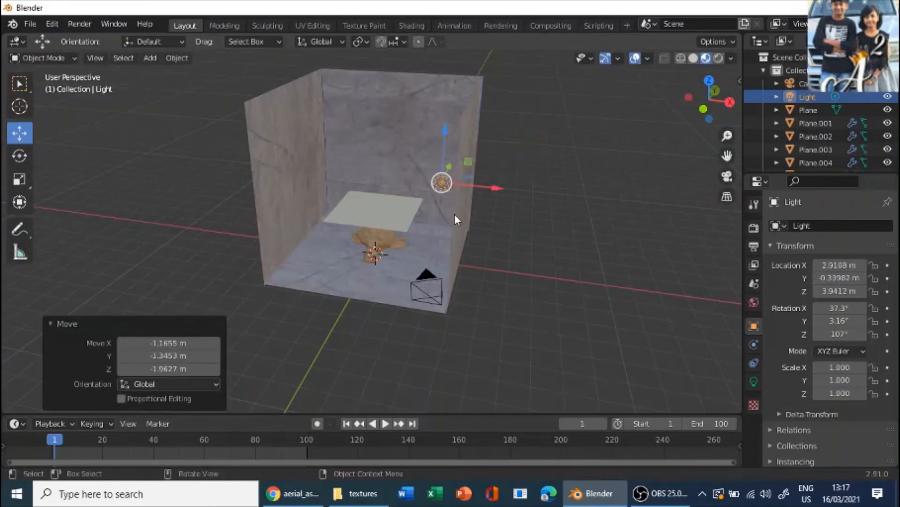
Switch the viewport to rendered shading and delete the existing light from the room
left_click(719, 58)
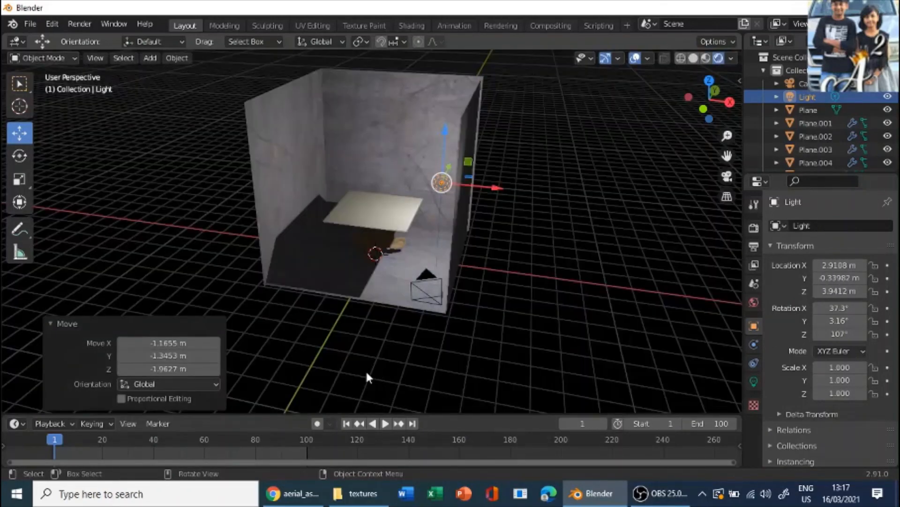
mouse_move(382, 350)
middle_mouse_down()
mouse_move(450, 338)
mouse_move(436, 330)
mouse_move(385, 338)
mouse_move(415, 342)
middle_mouse_up()
scroll(437, 326, "up", 3)
key("g")
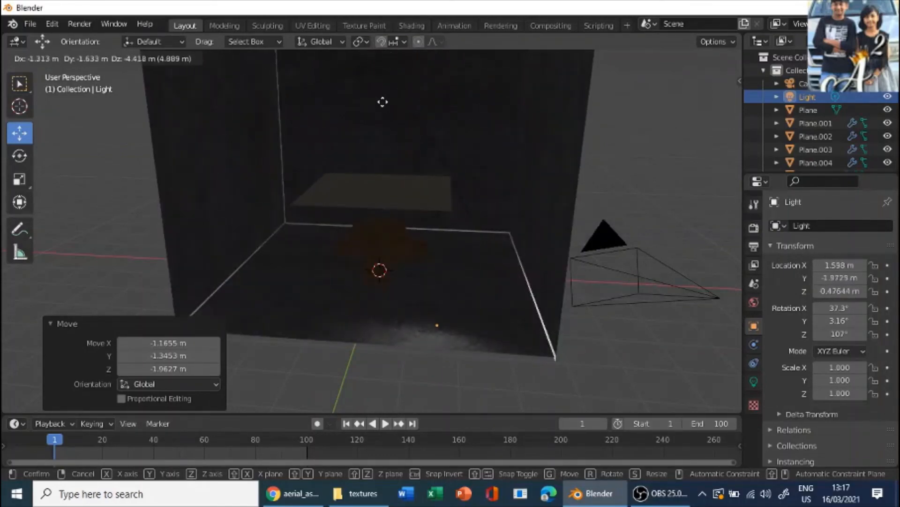
key("x")
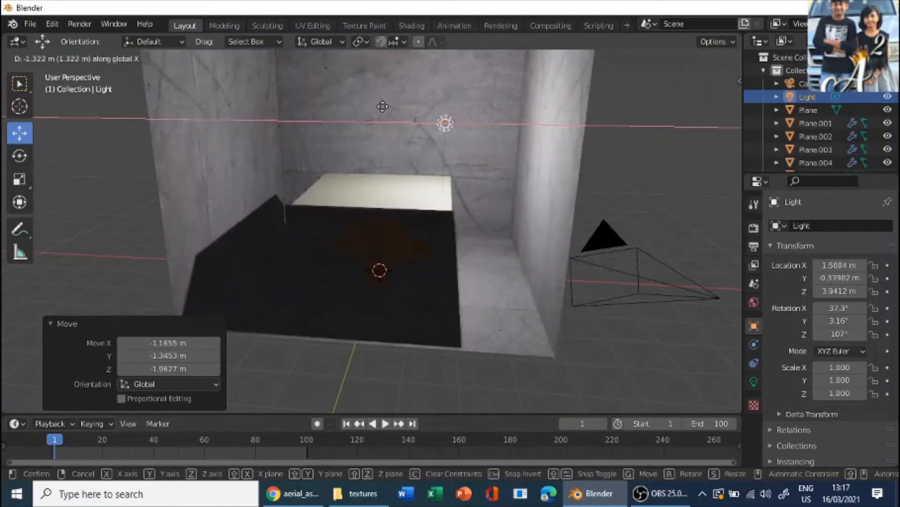
left_click(408, 113)
key("x")
left_click(413, 115)
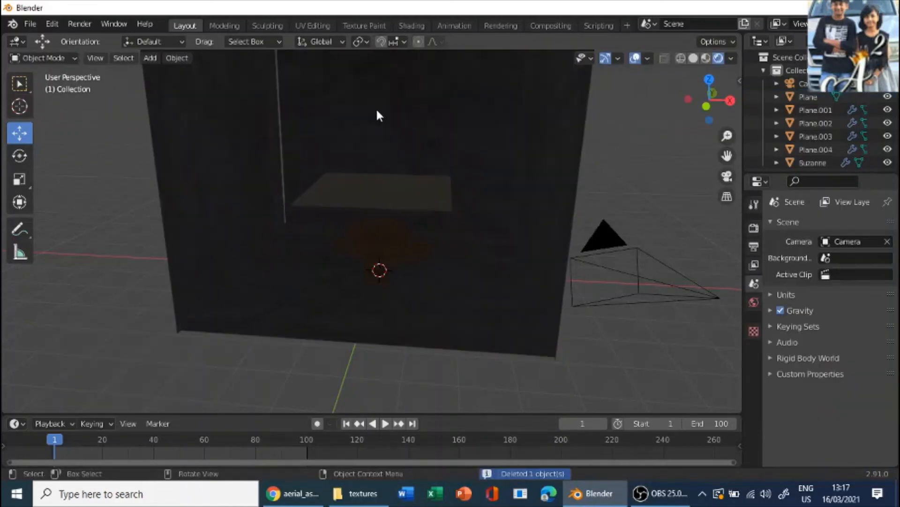
Add a sun light and move it to about X -2.94, Y 0.75, Z 3.51 m
left_click(150, 58)
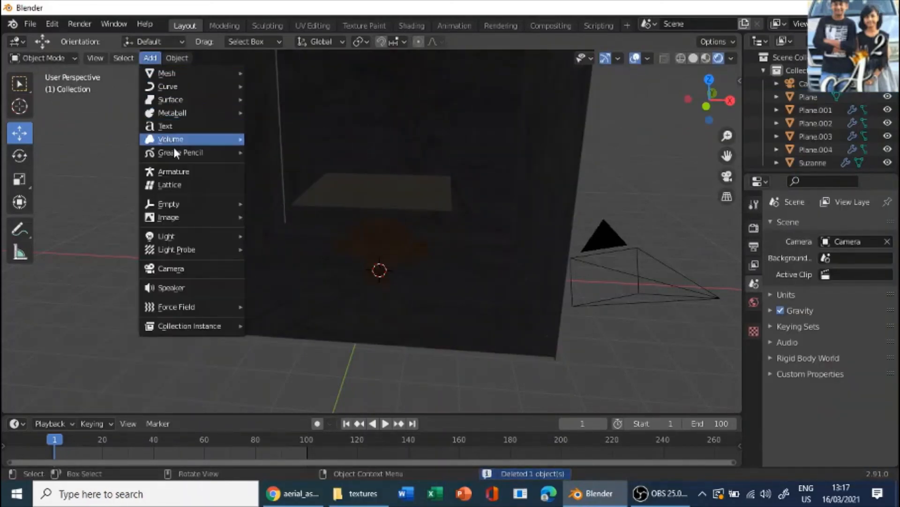
mouse_move(203, 242)
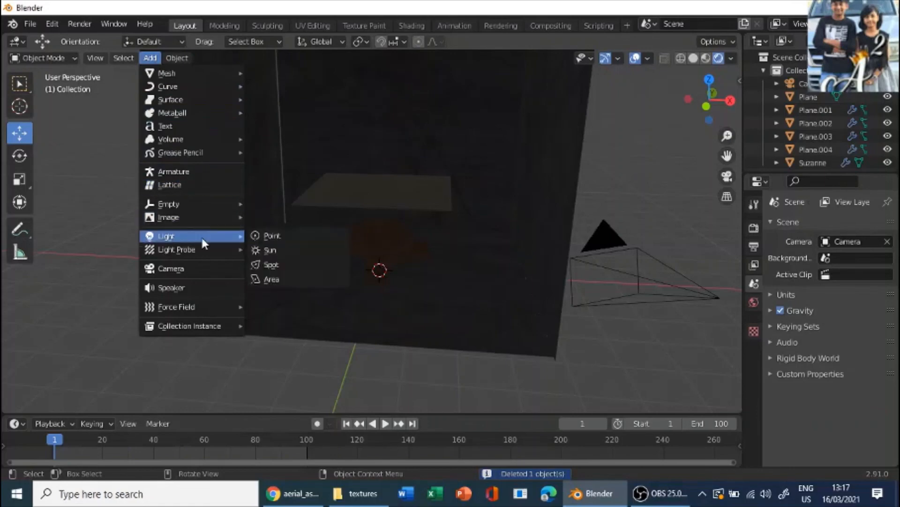
left_click(274, 250)
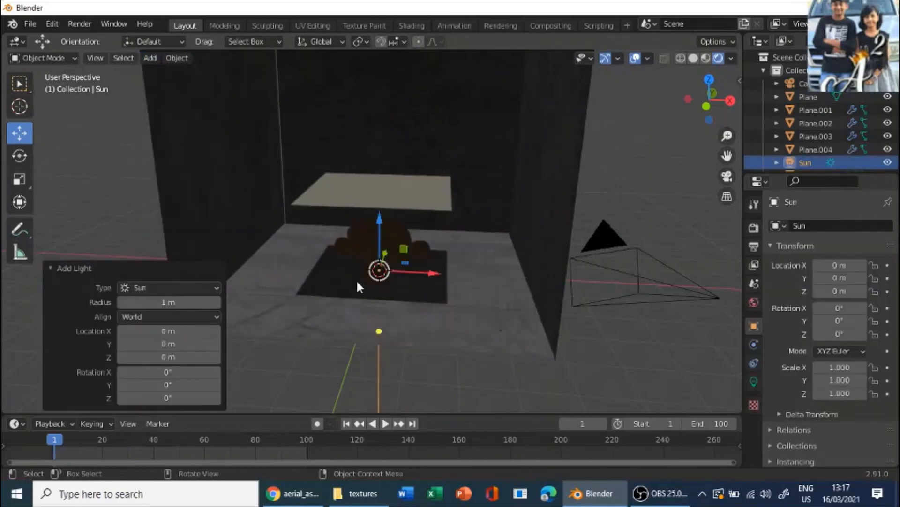
key("g")
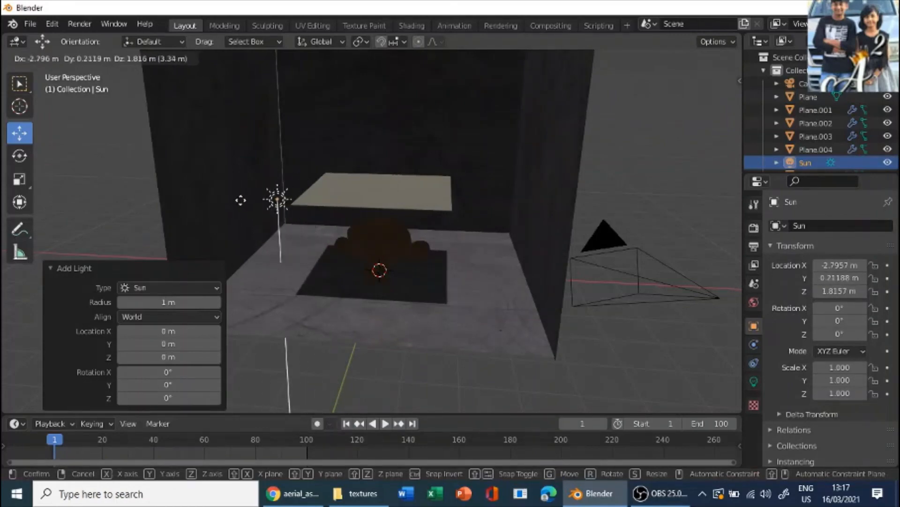
left_click(237, 132)
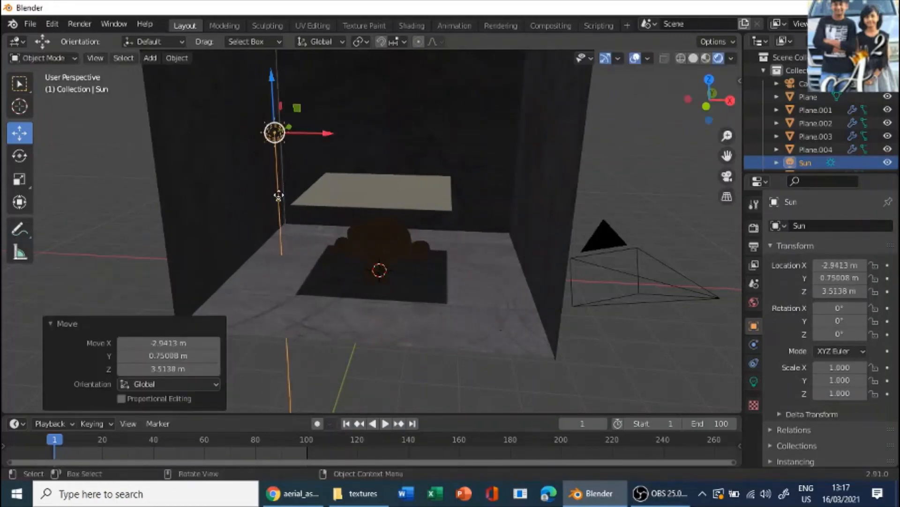
Aim the sun at the back wall with an X rotation of about 68° and set its strength to 7.1
left_click_drag(281, 200, 307, 157)
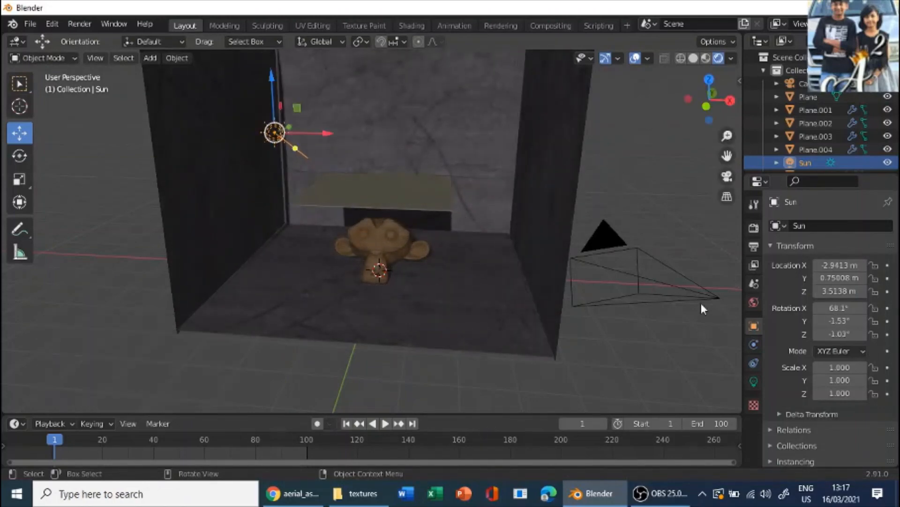
left_click(751, 348)
left_click(754, 328)
scroll(832, 286, "down", 3)
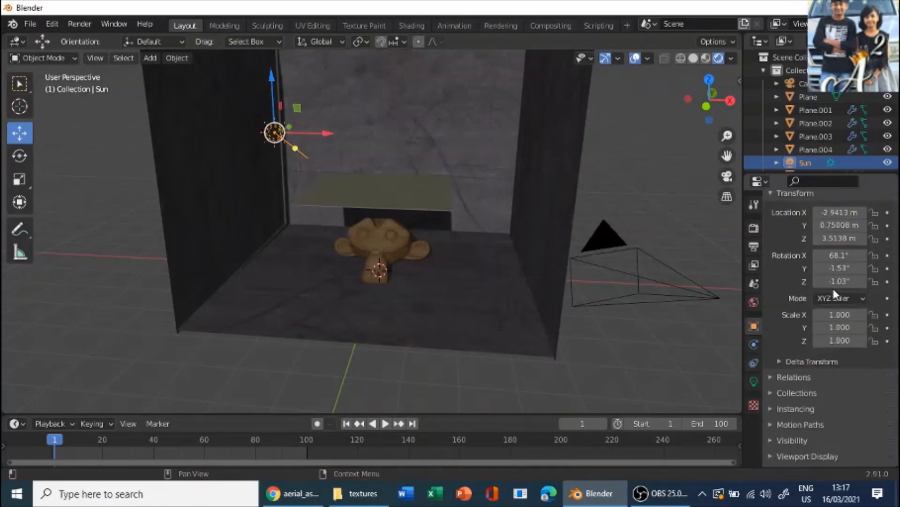
left_click(754, 381)
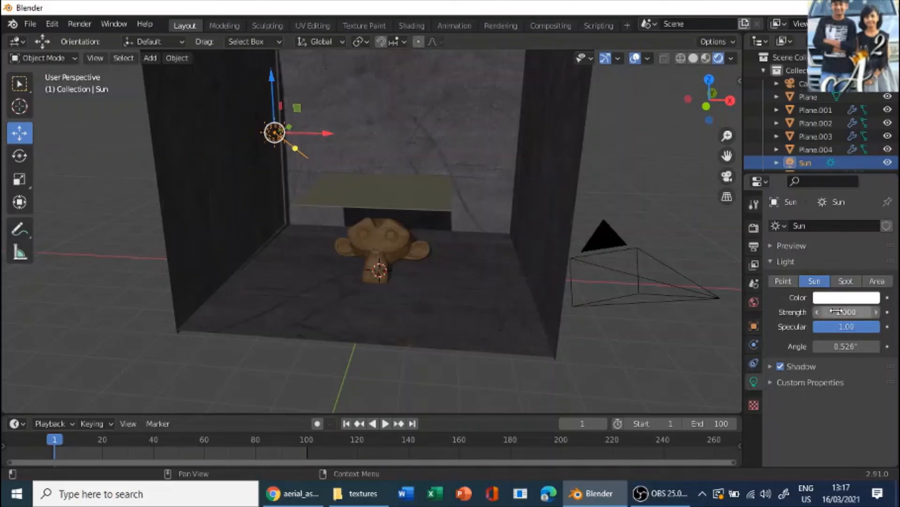
left_click_drag(836, 311, 875, 311)
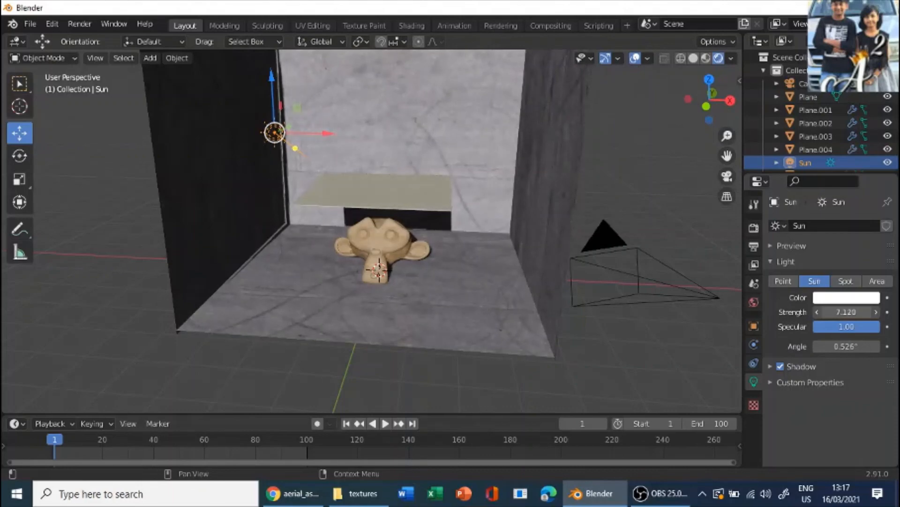
left_click(841, 312)
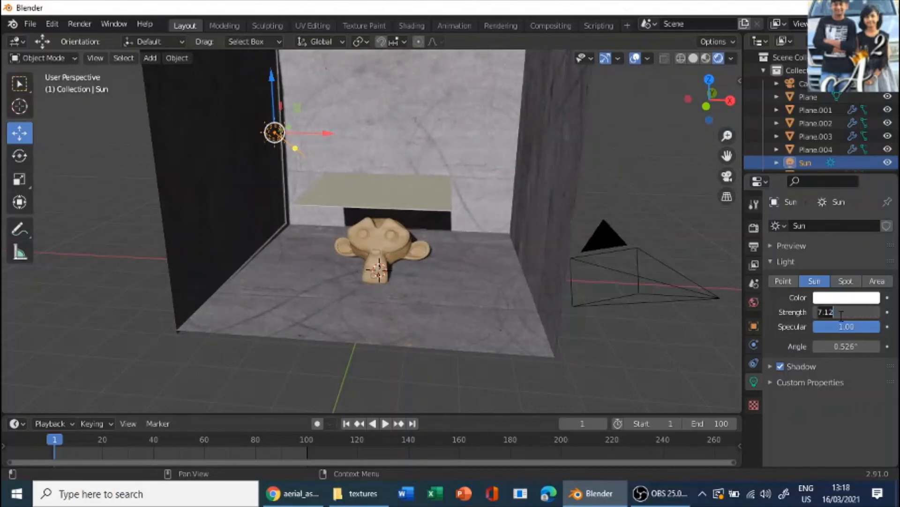
type("1")
key("Return")
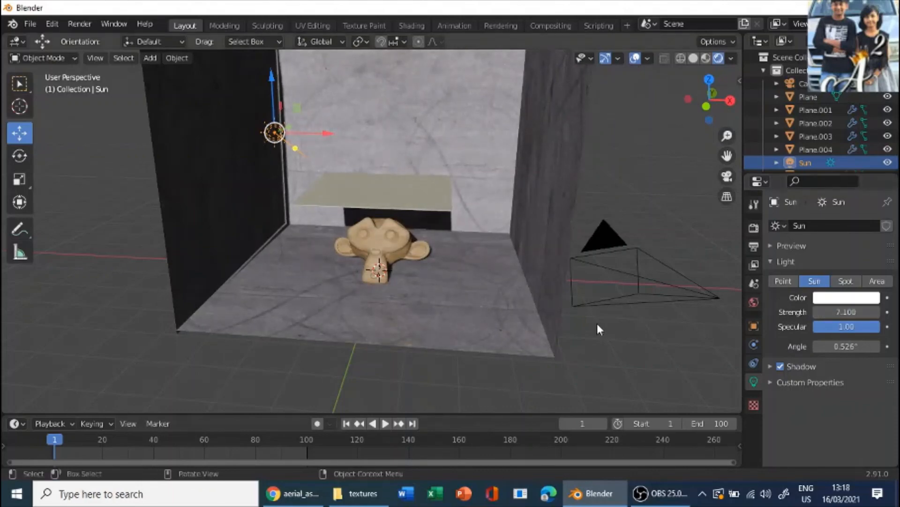
Through the camera view, move the sun about -3.54 m along Y and 3.85 m along X
mouse_move(597, 322)
middle_mouse_down()
mouse_move(557, 346)
mouse_move(527, 334)
mouse_move(639, 325)
mouse_move(596, 323)
middle_mouse_up()
key("KP_0")
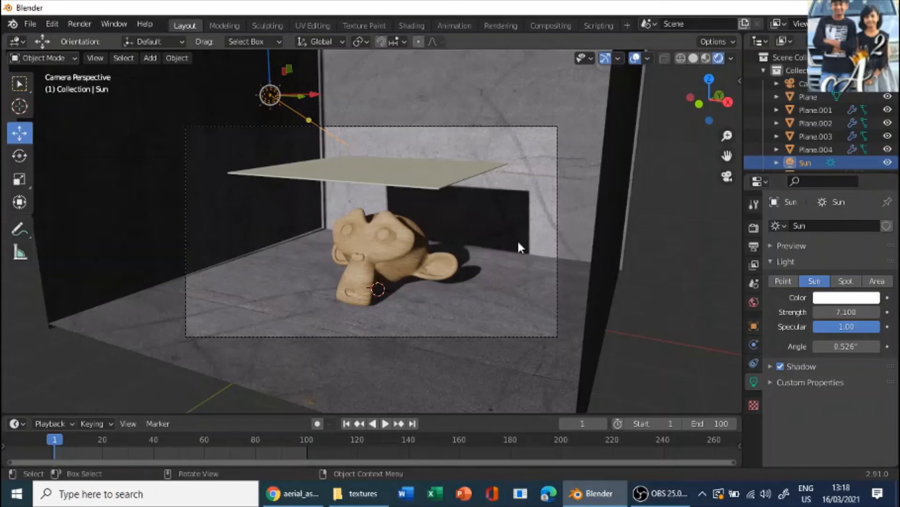
left_click(678, 289)
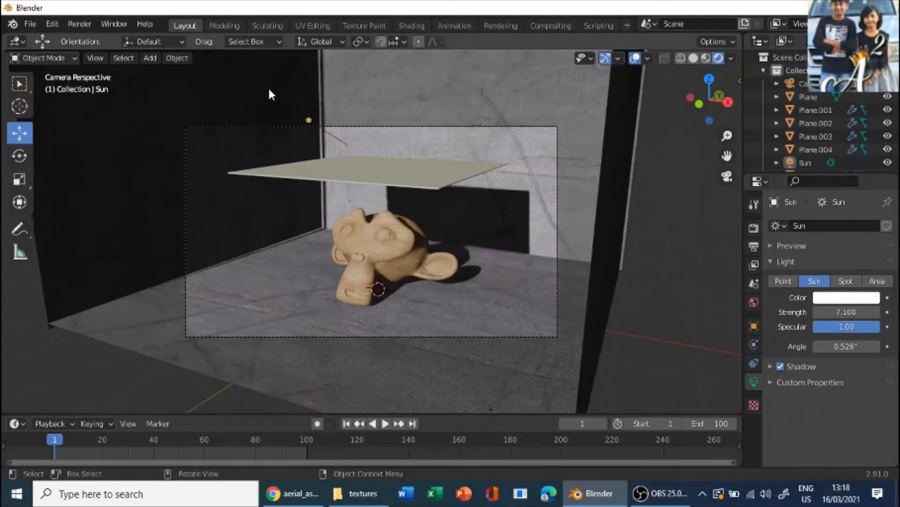
left_click(269, 92)
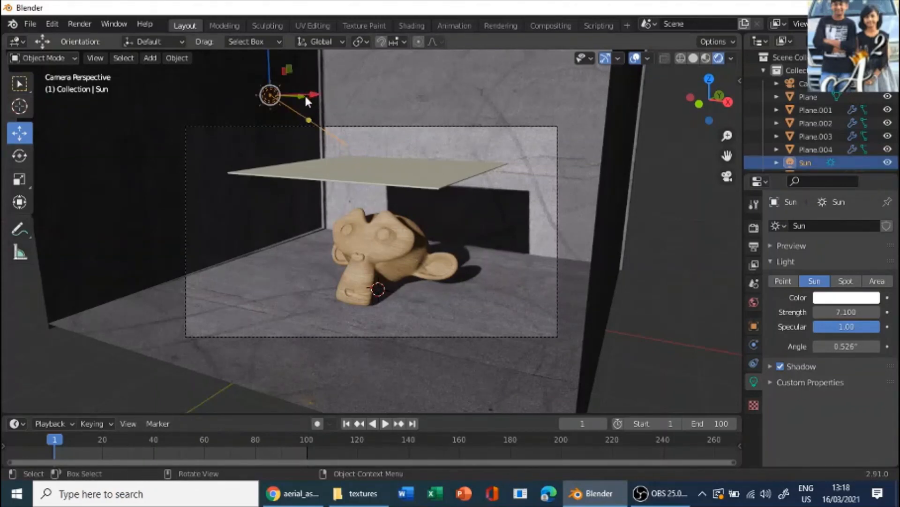
key("g")
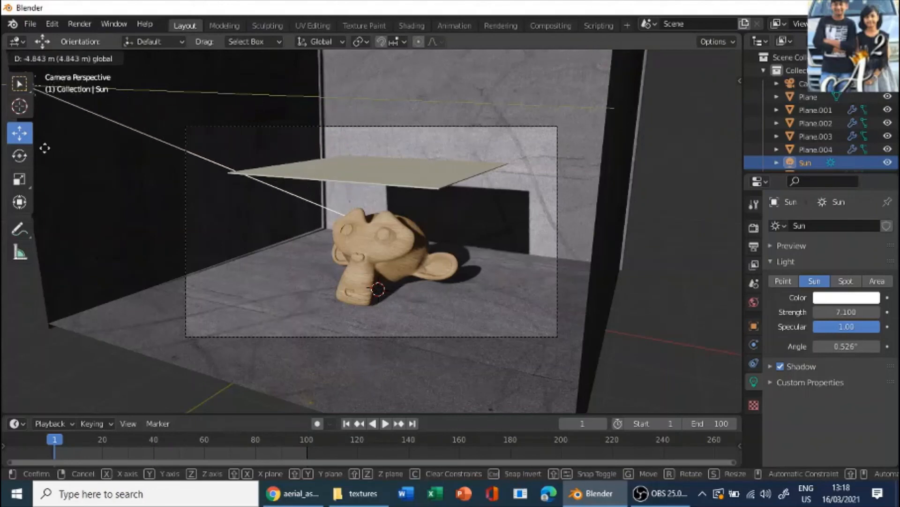
left_click(154, 97)
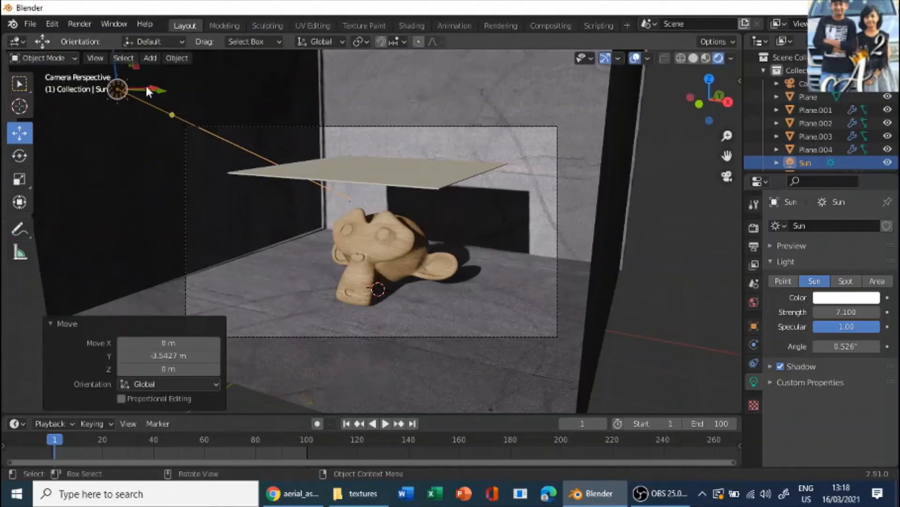
key("g")
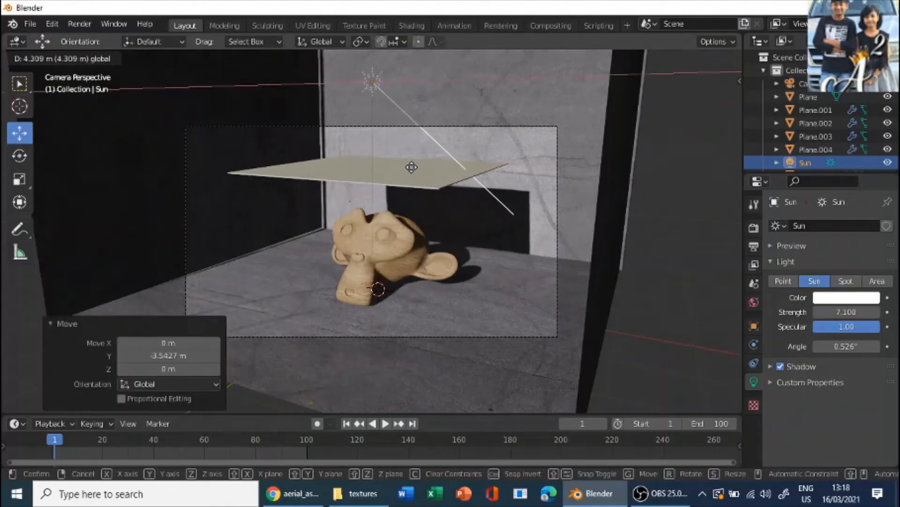
key("x")
left_click(374, 178)
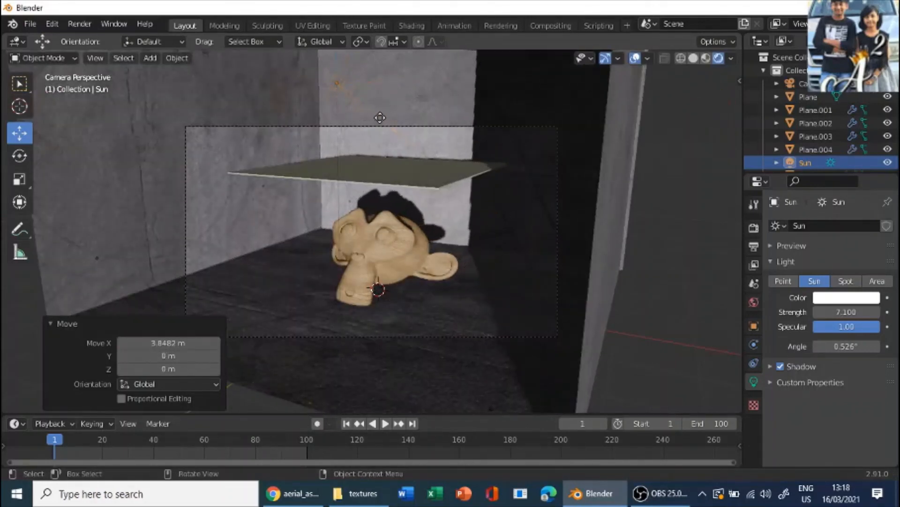
Re-aim the sun toward the back and left walls so it lights the monkey head from the front, and leave the camera view
mouse_move(380, 117)
left_mouse_down()
mouse_move(389, 117)
mouse_move(383, 104)
mouse_move(389, 109)
left_mouse_up()
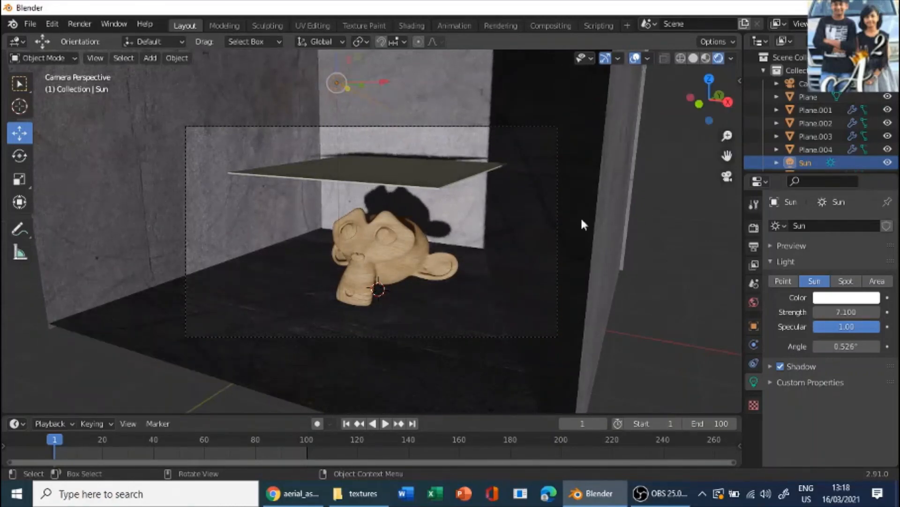
left_click(697, 296)
middle_click_drag(697, 296, 660, 460)
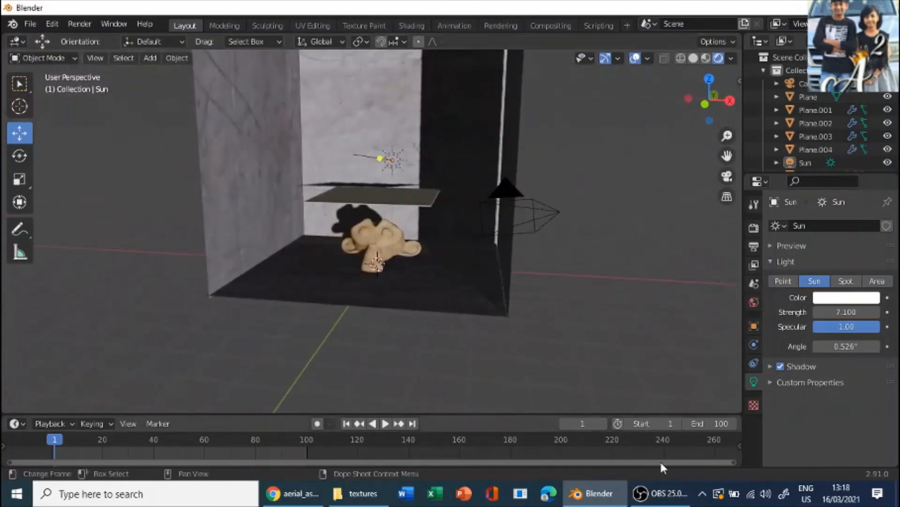